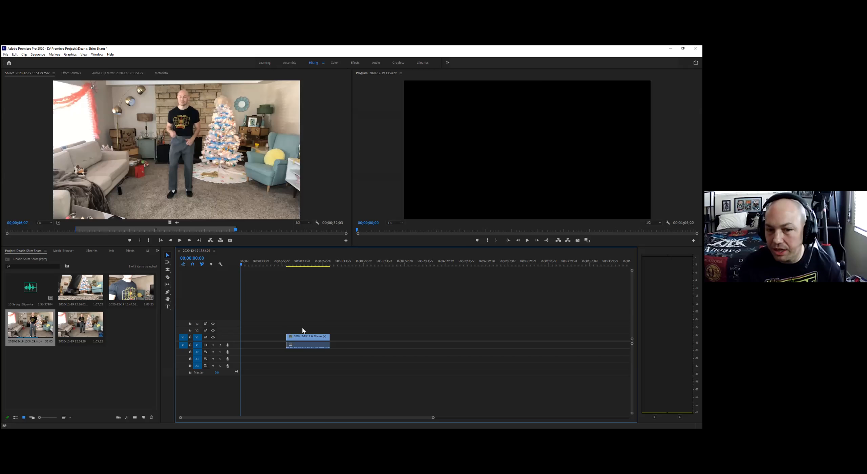
- Preview the clip in the sequence, and undo its placement on the timeline
mouse_move(317, 280)
mouse_down()
mouse_move(285, 277)
mouse_move(311, 277)
mouse_up()
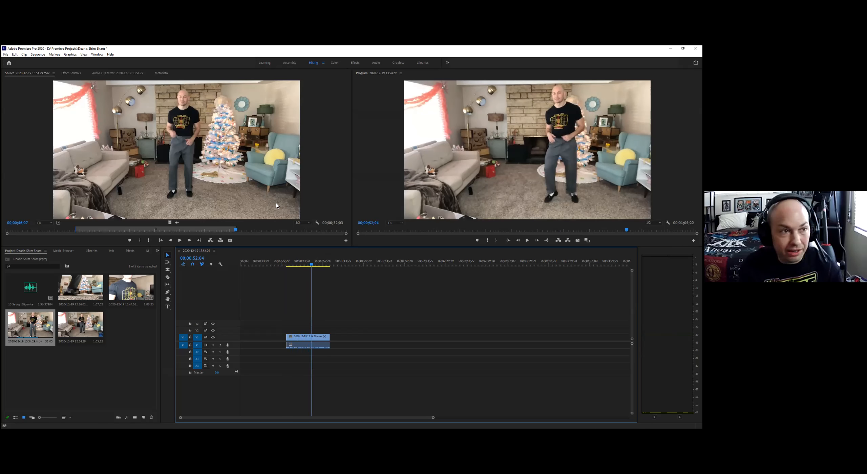
click(15, 54)
click(15, 57)
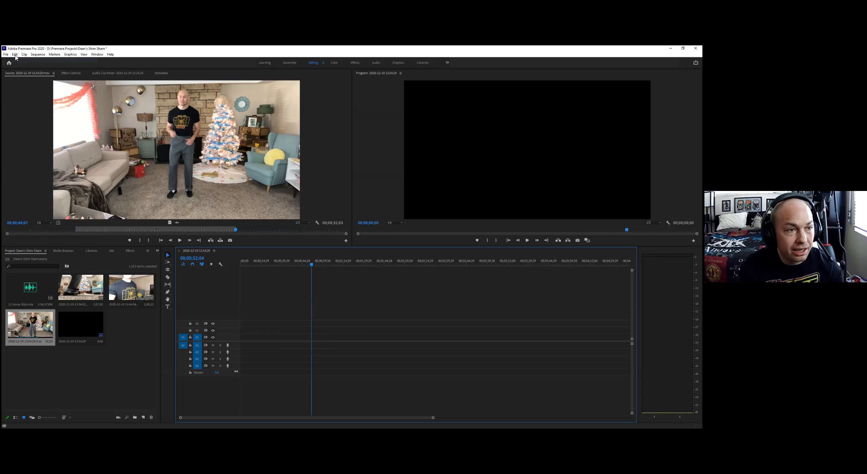
click(15, 54)
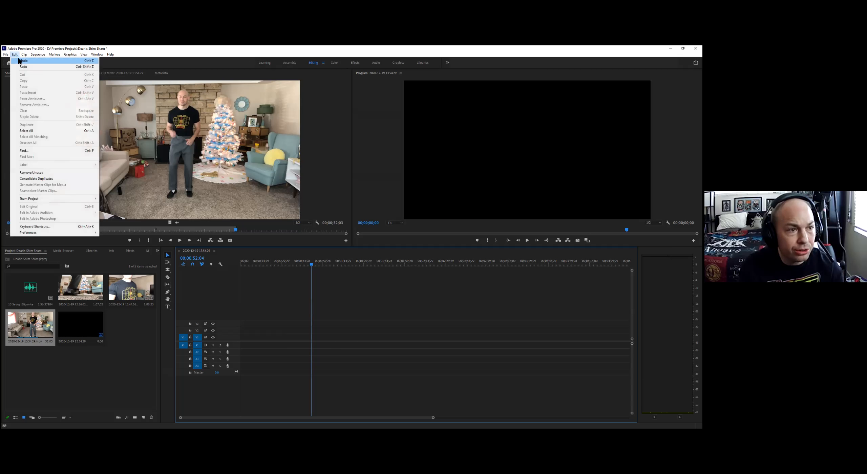
click(21, 61)
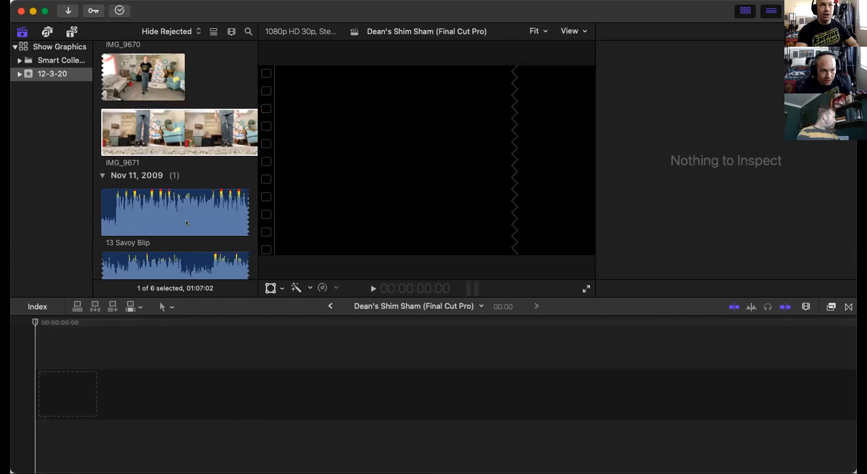
- Switch to Final Cut Pro and append the entire IMG_9670 clip to the Dean's Shim Sham timeline
click(220, 135)
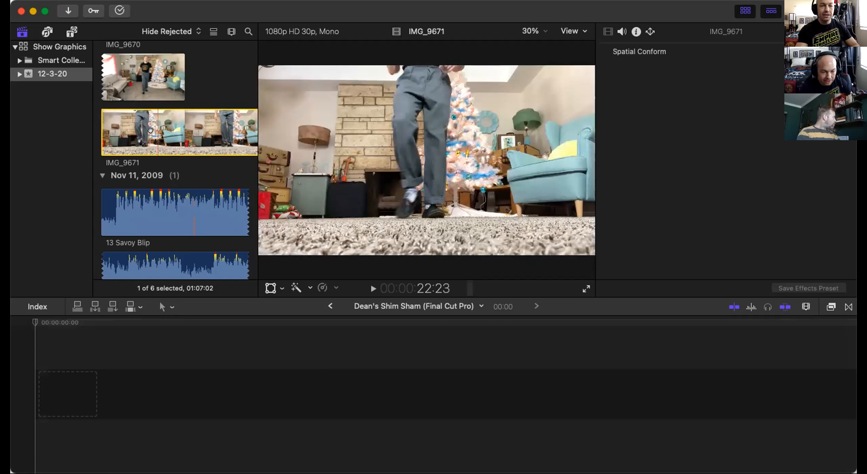
key(Up)
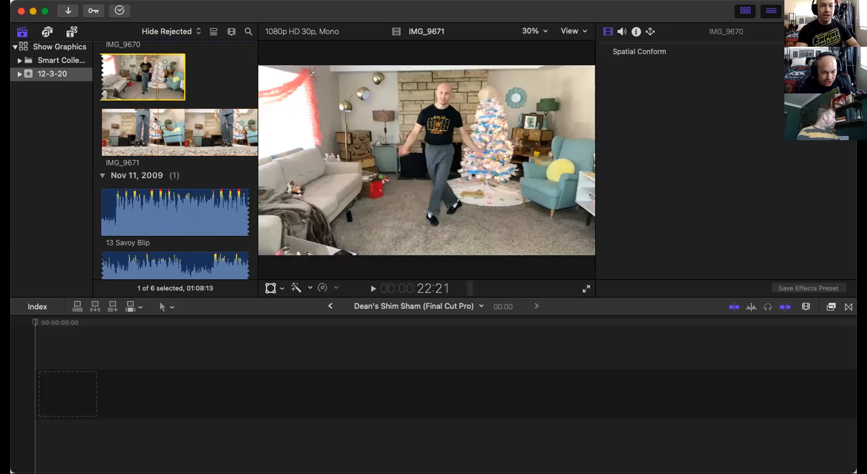
scroll(155, 119, up, 5)
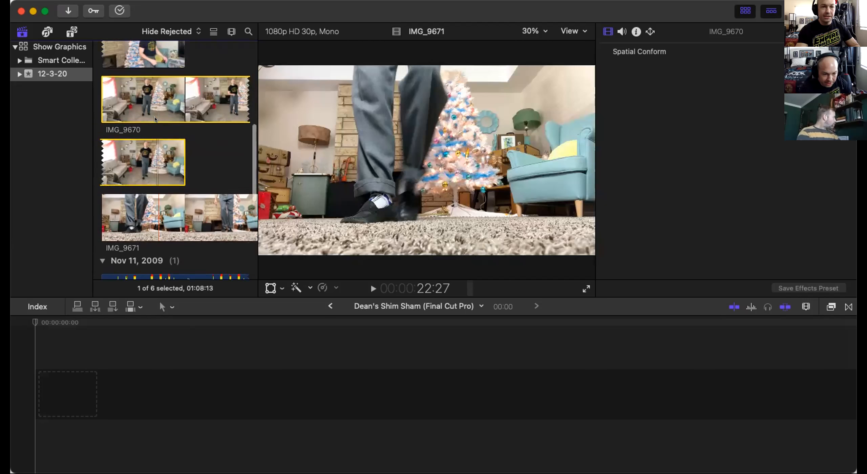
key(e)
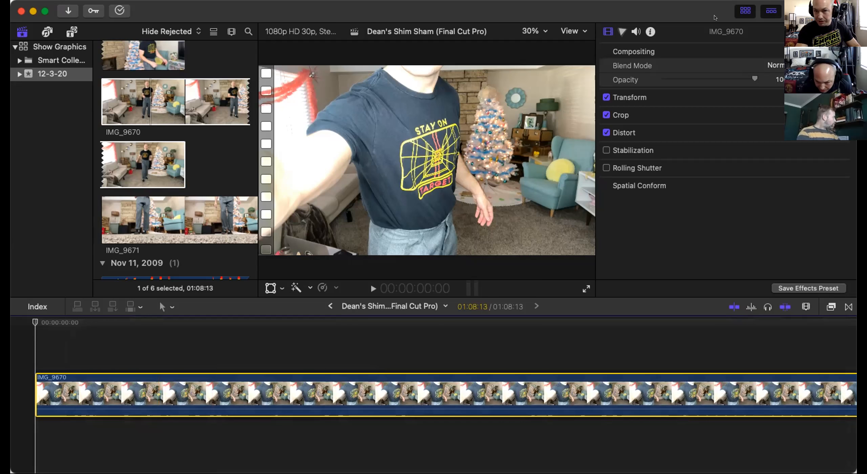
- Undo the addition of the full IMG_9670 clip to the timeline
click(776, 65)
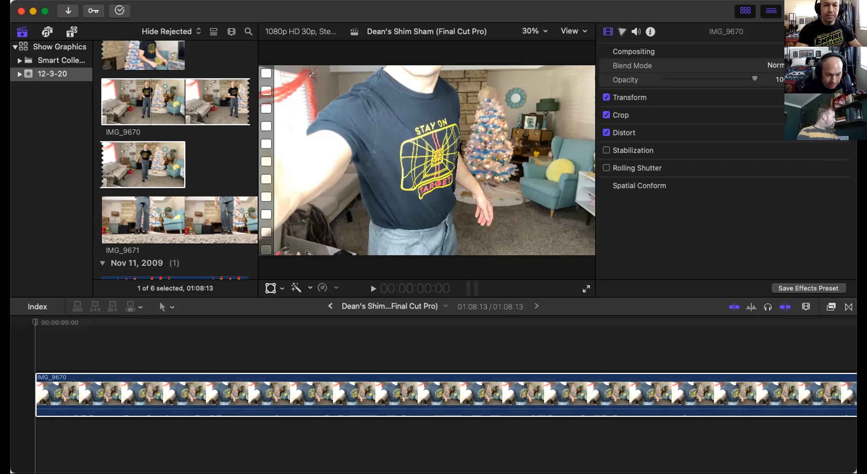
click(109, 1)
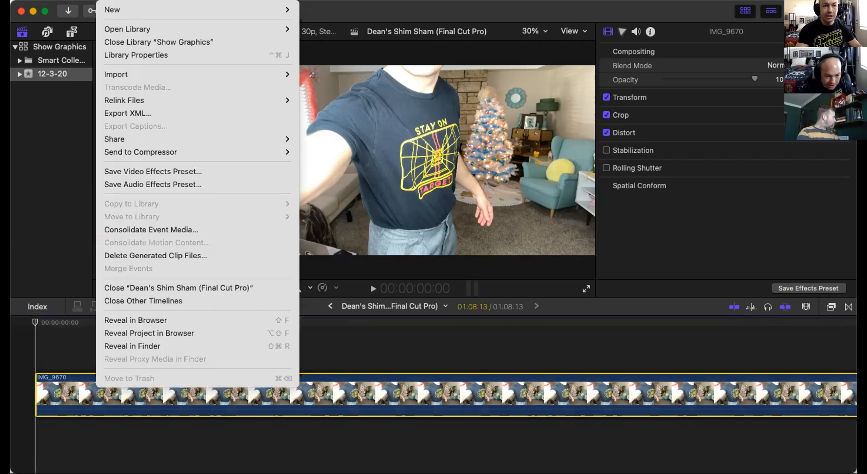
click(136, 9)
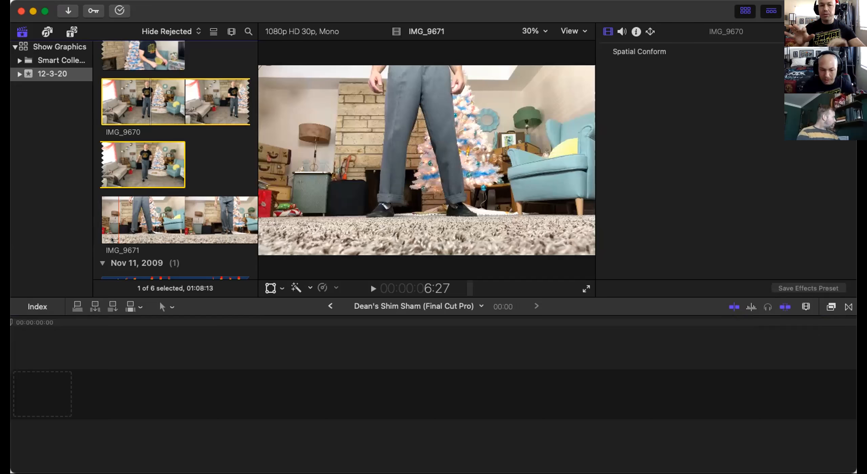
click(74, 382)
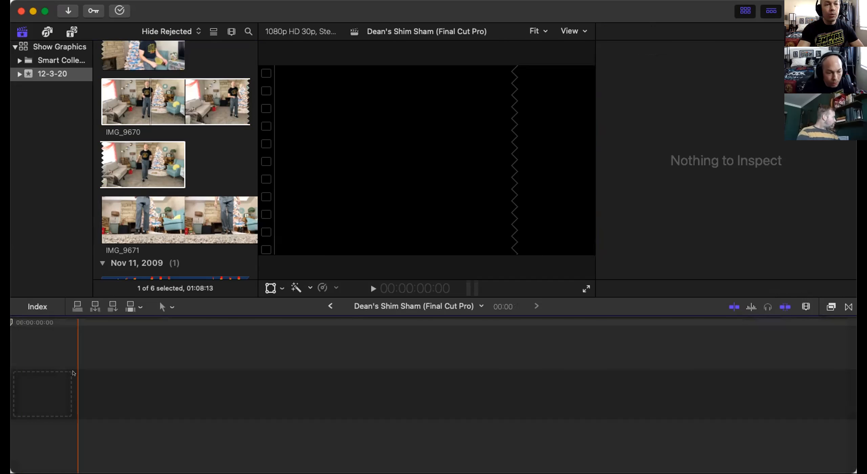
- Mark a range of about 46:27 in IMG_9670, without its beginning and end, and place it on the empty timeline
click(129, 118)
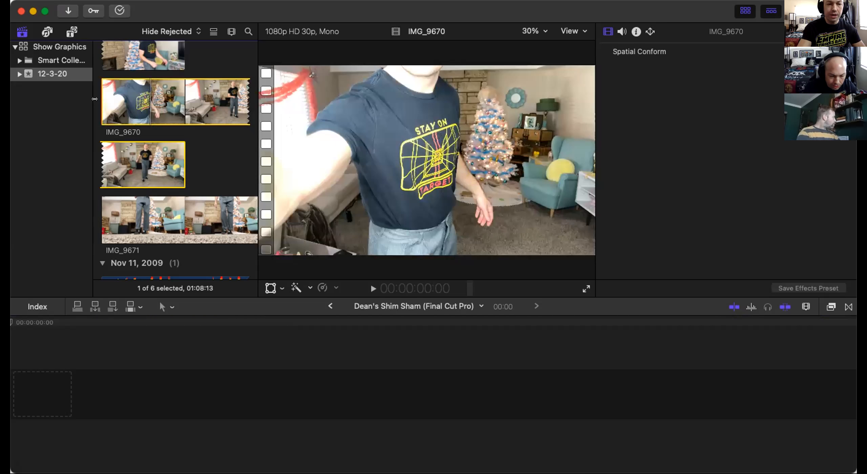
drag(142, 101, 147, 156)
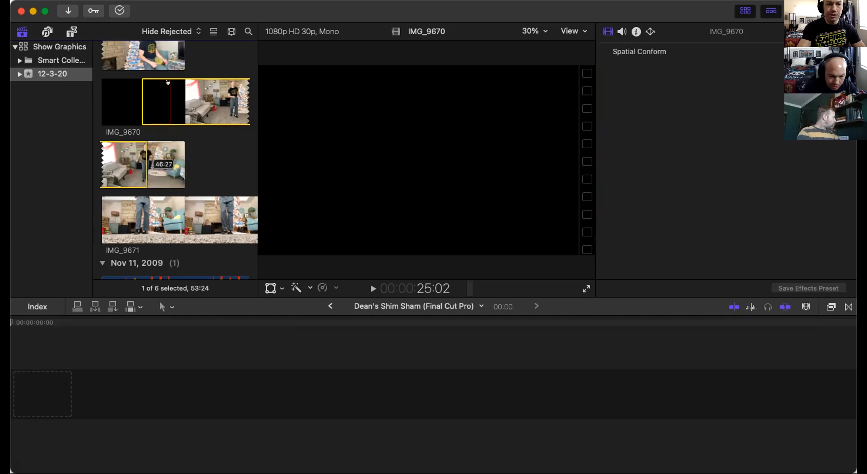
drag(165, 90, 97, 393)
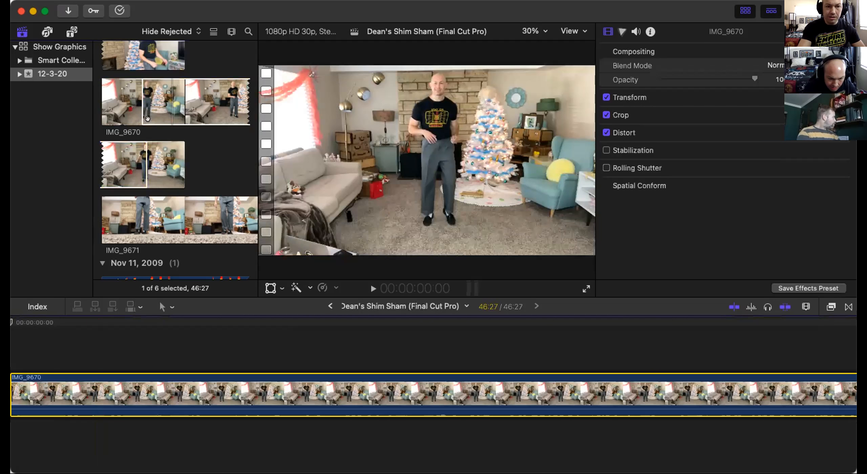
- Undo the addition of the trimmed IMG_9670 range to the timeline
click(176, 117)
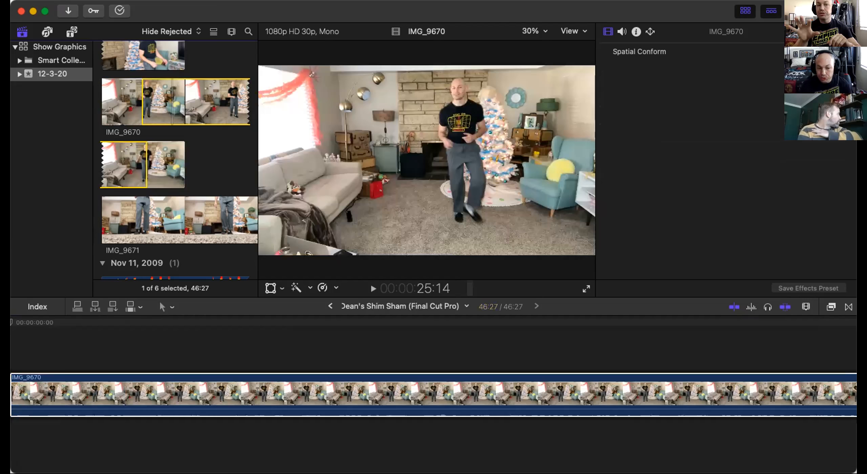
click(109, 1)
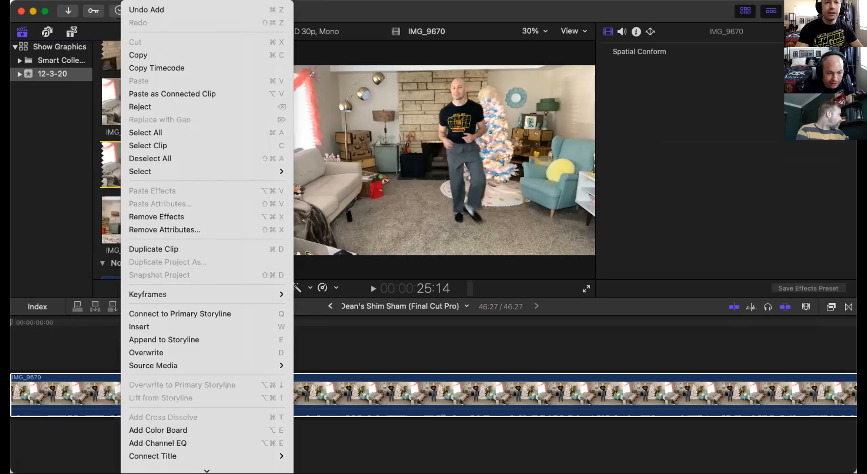
click(137, 6)
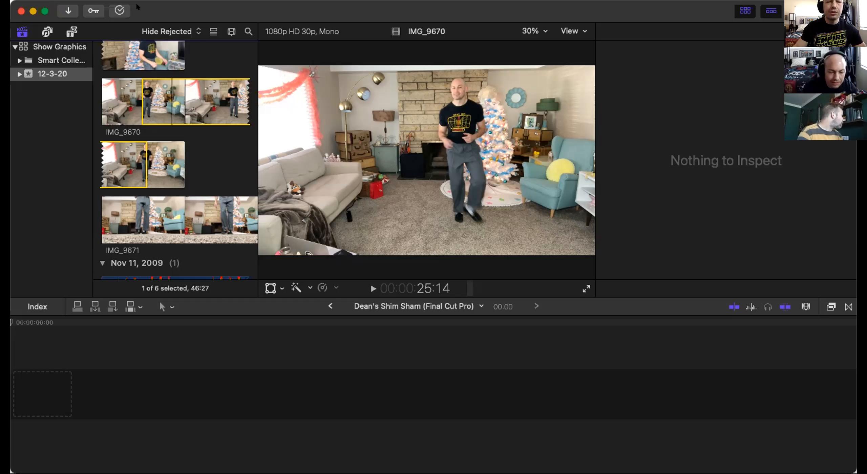
- Extend both ends of the marked range in IMG_9670 back to the clip's full length
drag(146, 164, 213, 169)
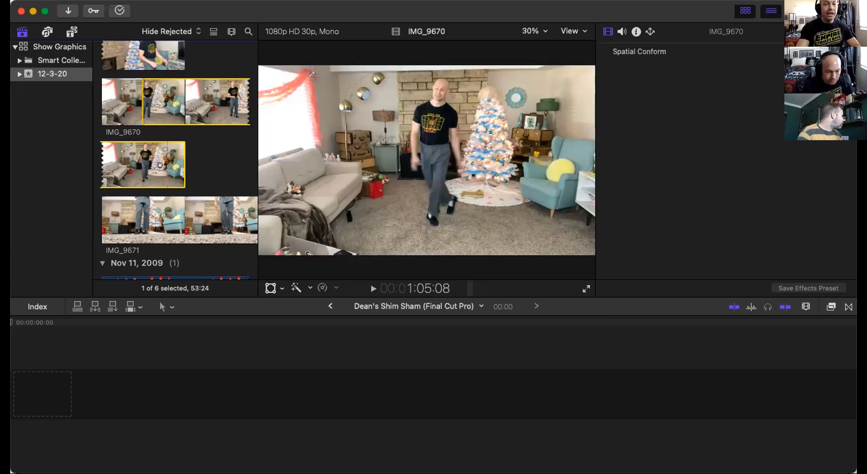
scroll(159, 165, up, 3)
click(147, 111)
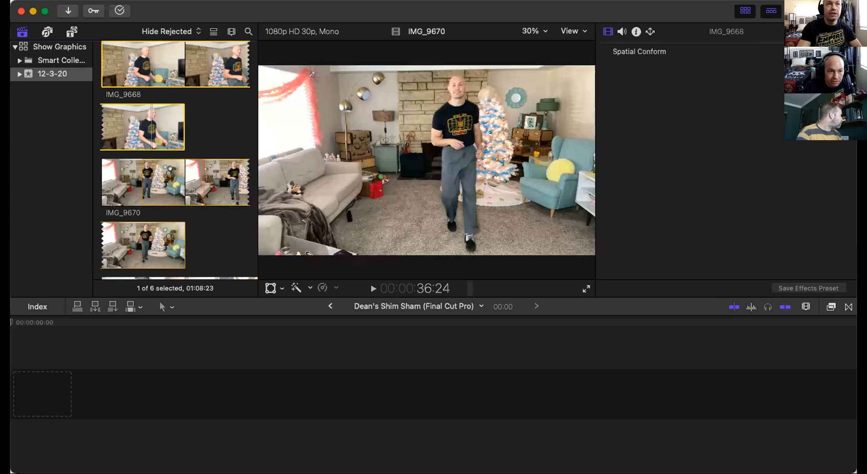
click(148, 176)
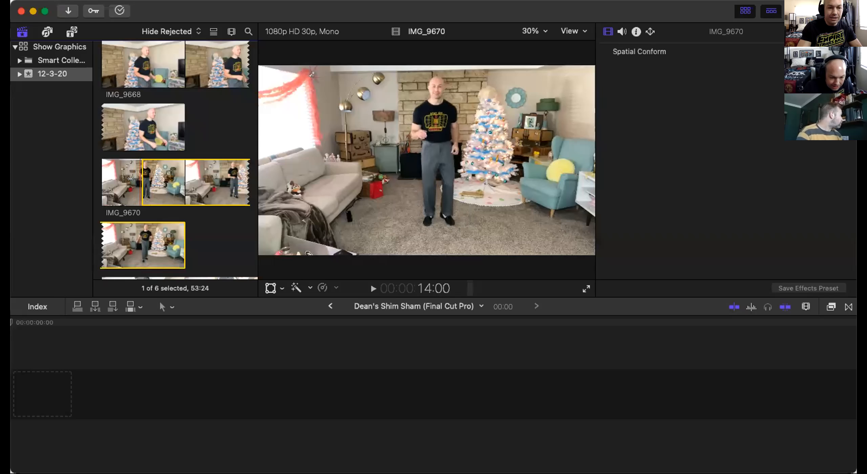
drag(131, 179, 102, 180)
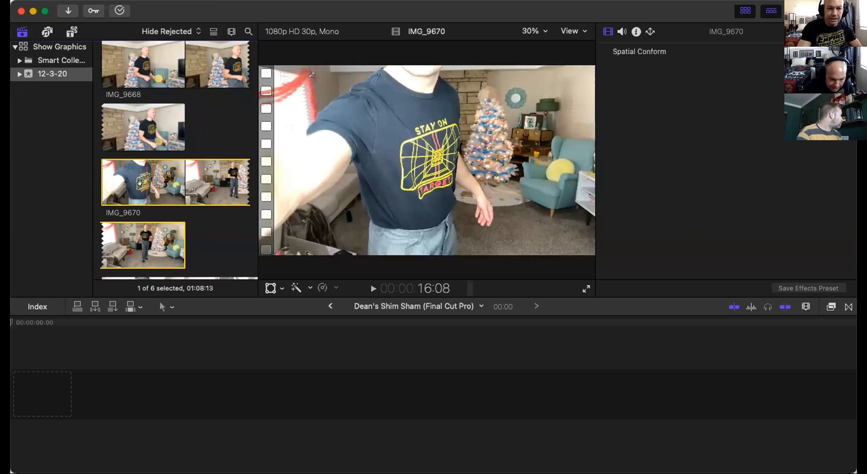
- Review the event's video clips IMG_9668, IMG_9670 and IMG_9671 and the 13 Savoy Blip audio clip in the browser
scroll(142, 180, down, 5)
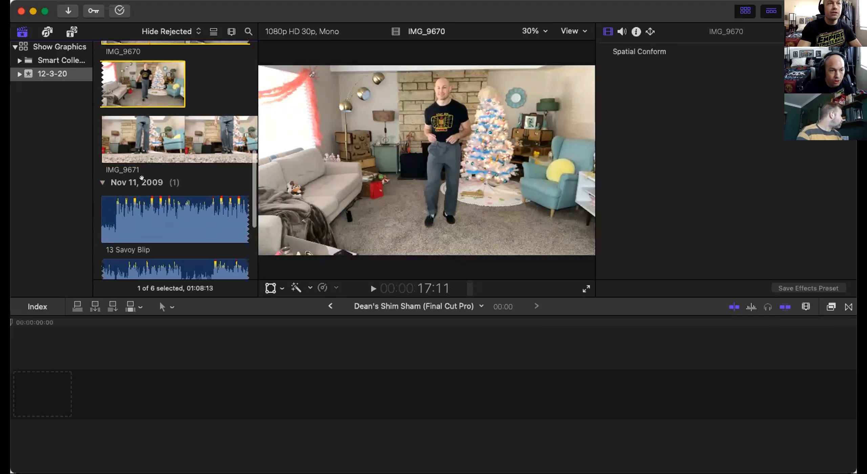
scroll(141, 177, down, 2)
scroll(142, 177, up, 5)
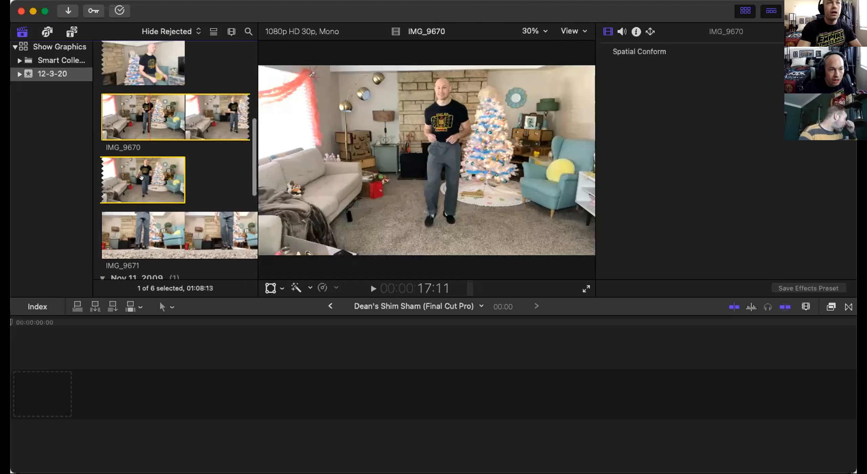
scroll(142, 178, up, 3)
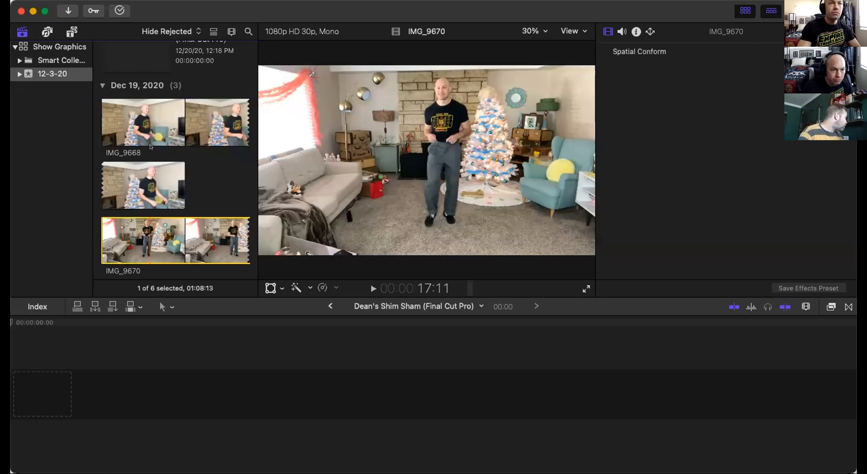
click(157, 100)
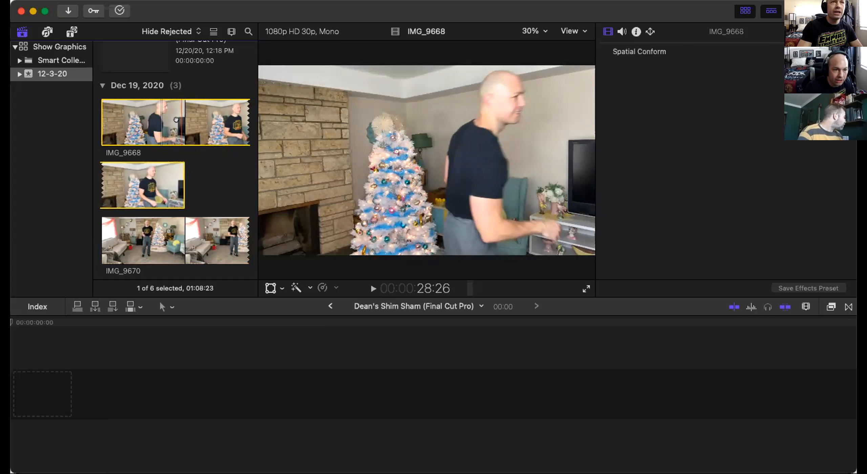
scroll(175, 119, down, 5)
click(175, 140)
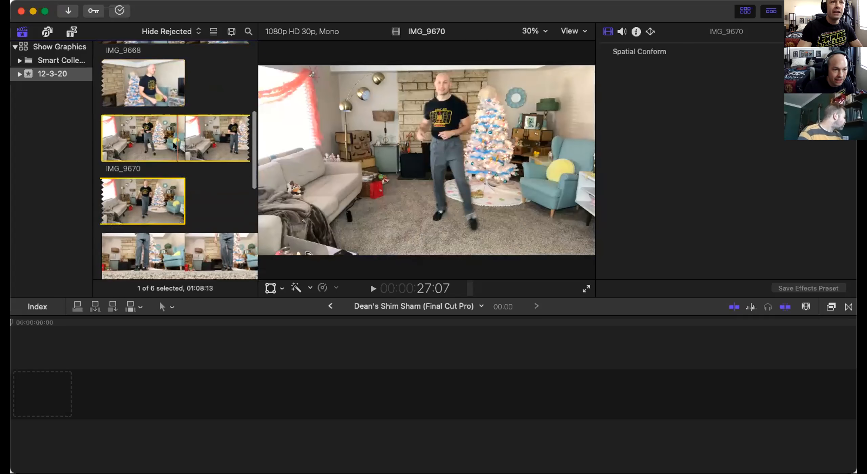
scroll(174, 144, down, 5)
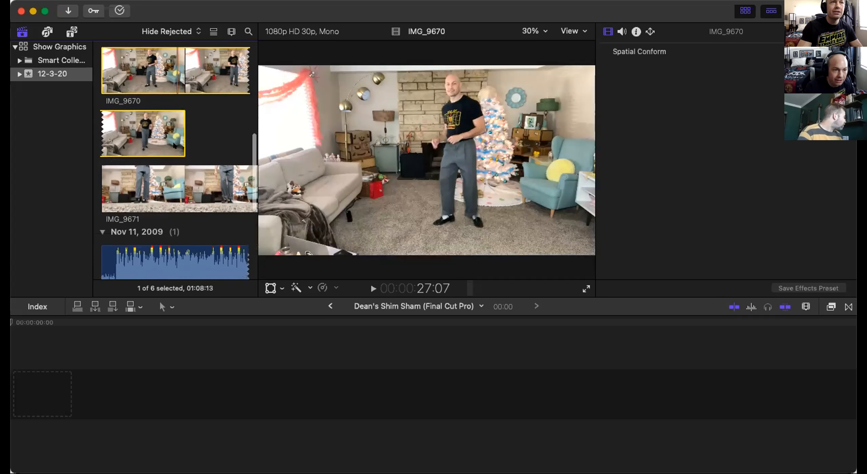
click(175, 145)
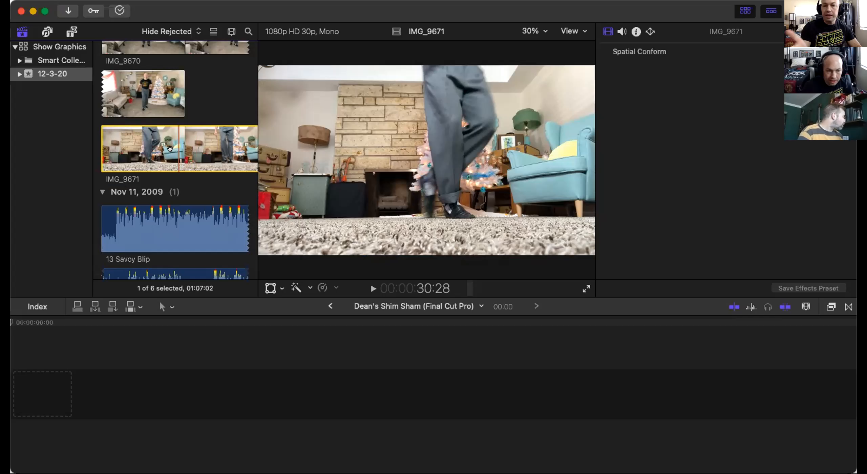
click(166, 225)
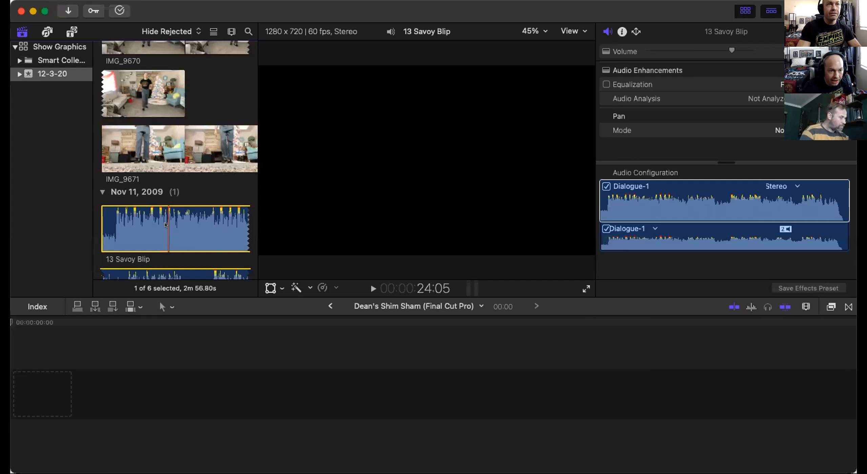
scroll(166, 225, down, 2)
scroll(172, 169, up, 3)
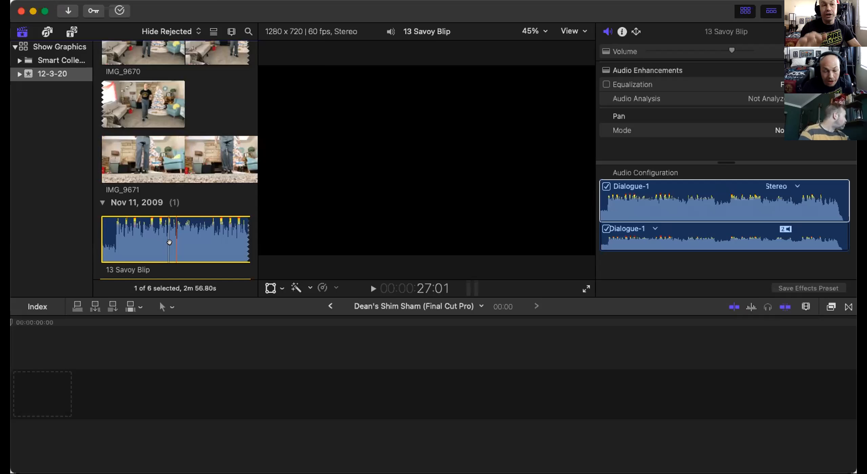
scroll(170, 242, down, 5)
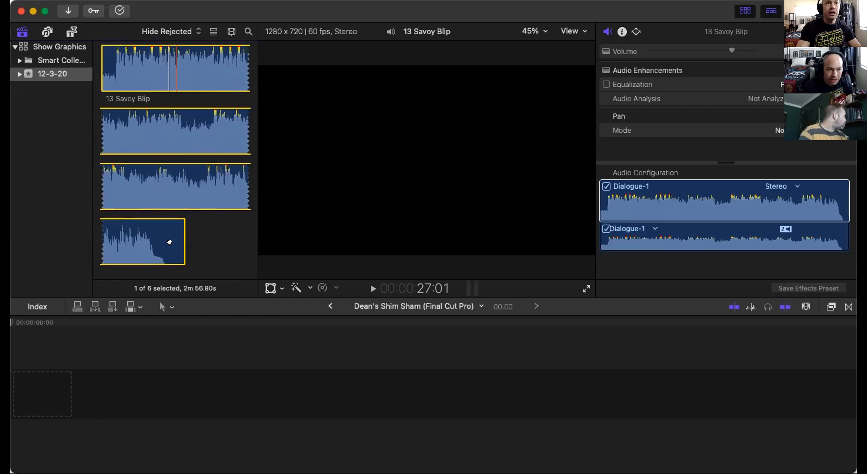
scroll(187, 159, up, 1)
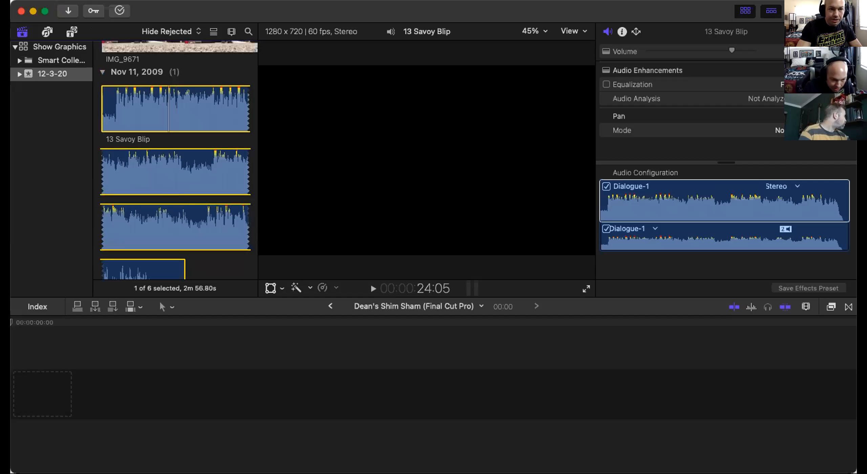
click(109, 0)
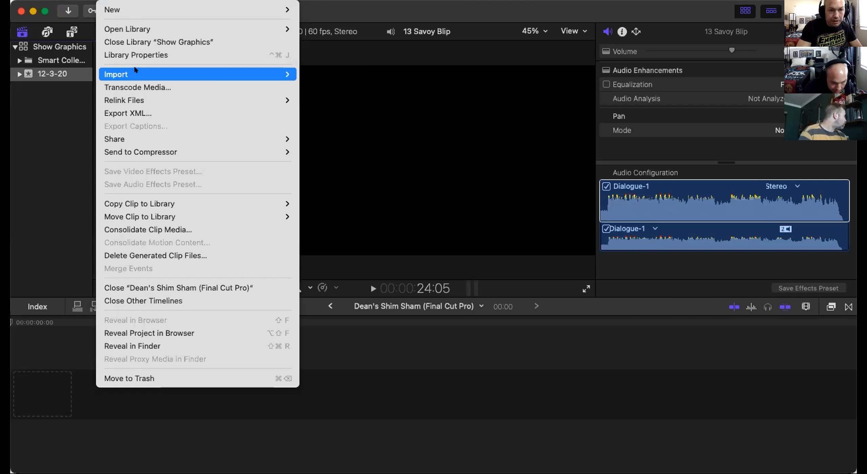
mouse_move(135, 69)
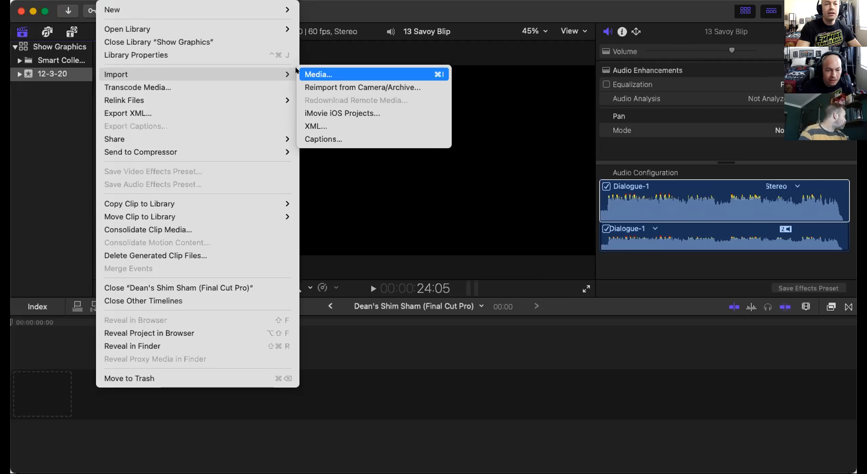
click(503, 288)
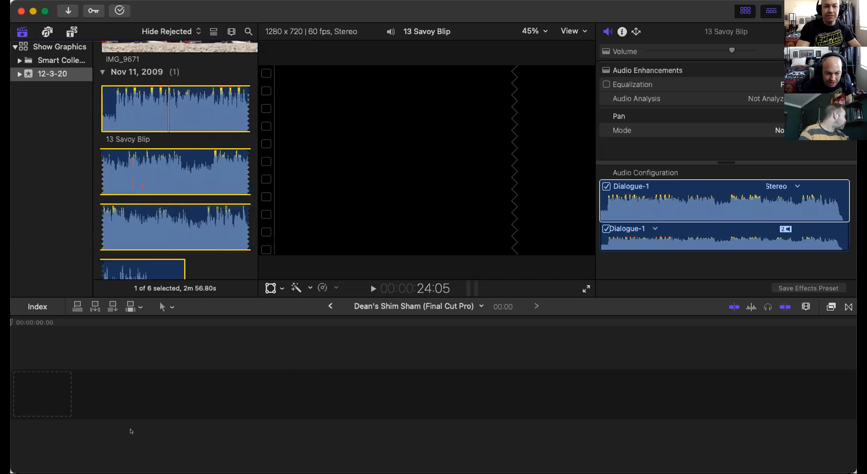
click(155, 403)
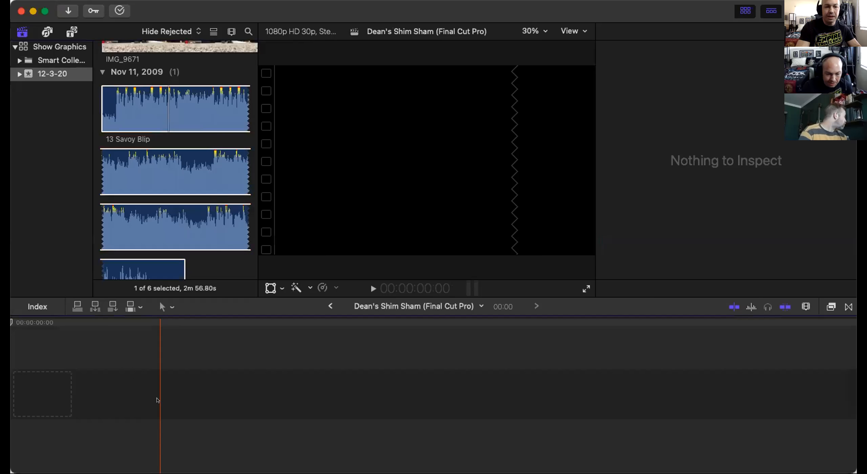
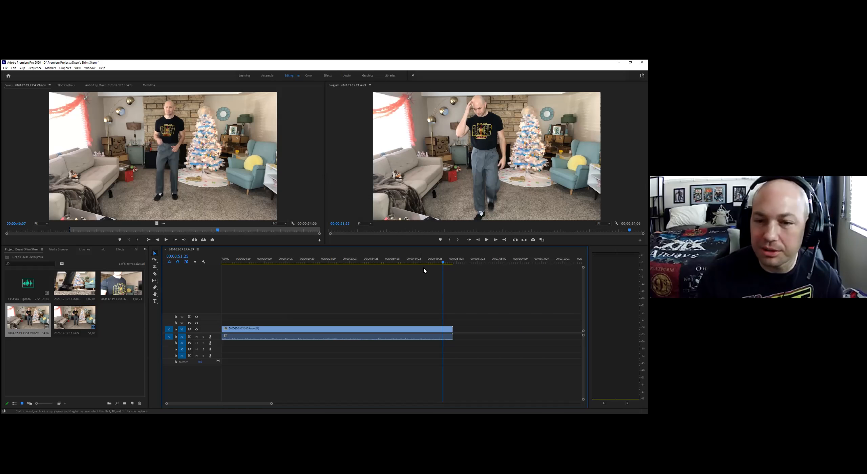
- In Premiere Pro, try placing the 13 Savoy Blip audio on the third audio track from the sequence start, and undo the placement
drag(443, 264, 319, 264)
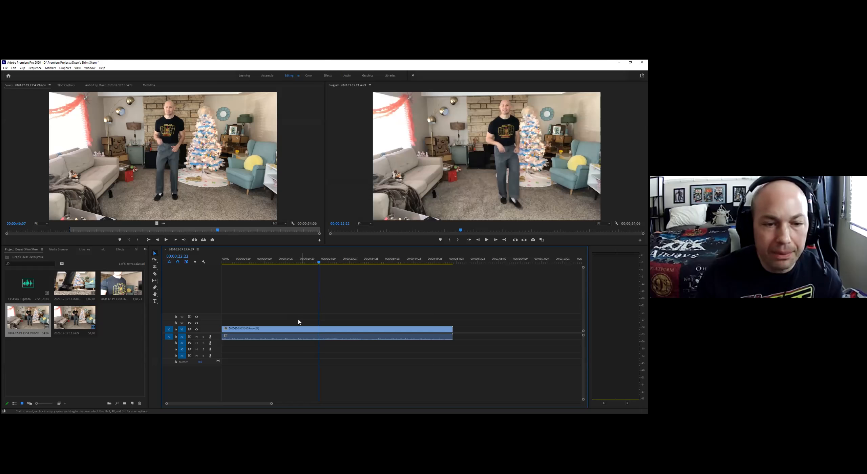
click(254, 329)
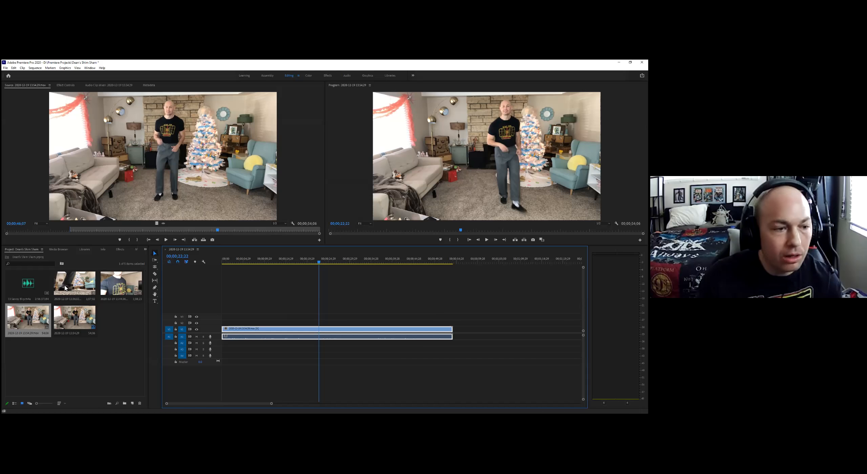
click(27, 285)
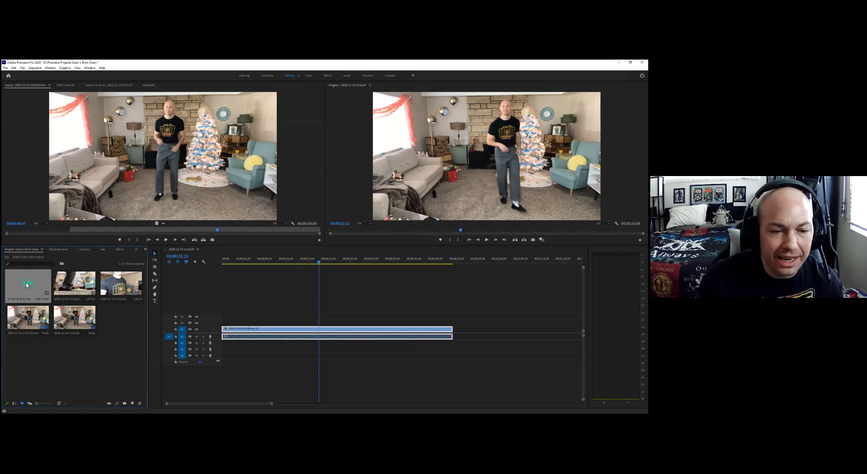
drag(27, 285, 235, 353)
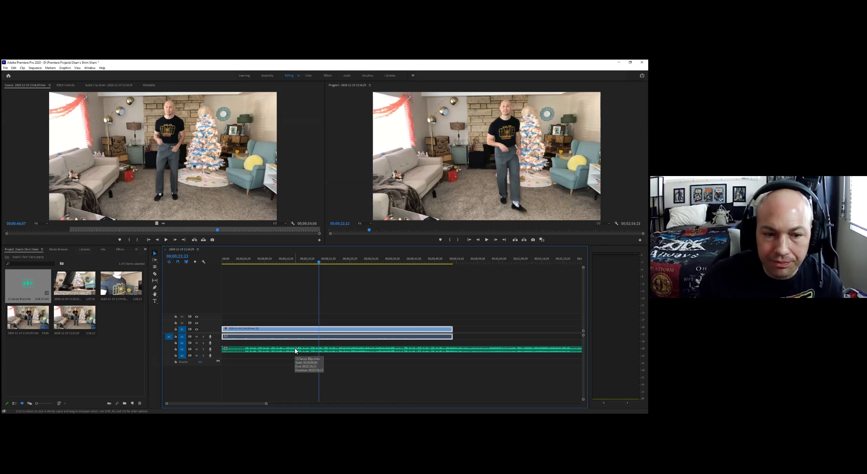
click(14, 68)
click(22, 73)
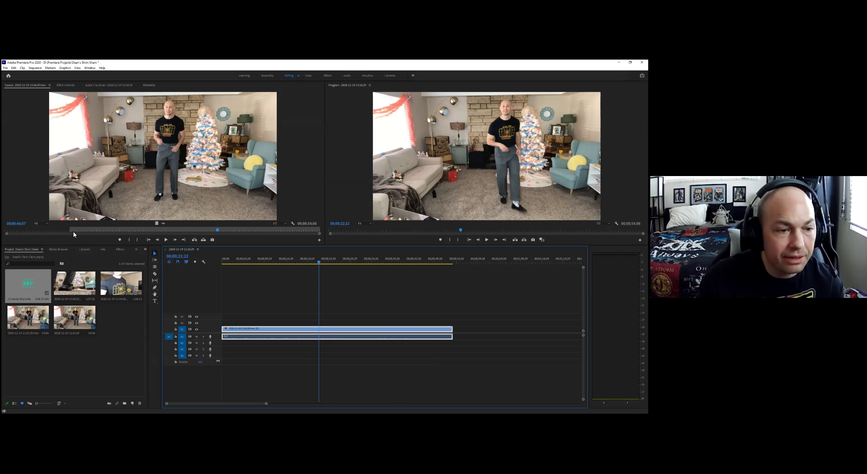
- Try stacking the low-angle video clip on the third video track above the existing dance clip, and undo the placement
click(63, 284)
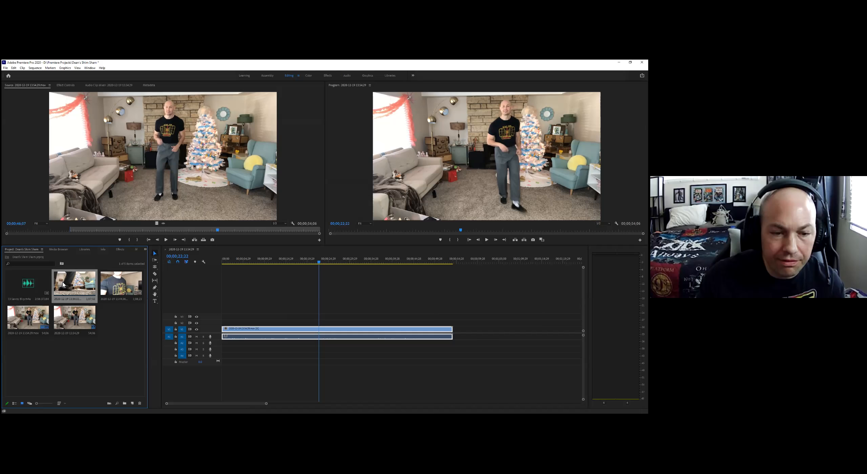
drag(63, 284, 256, 316)
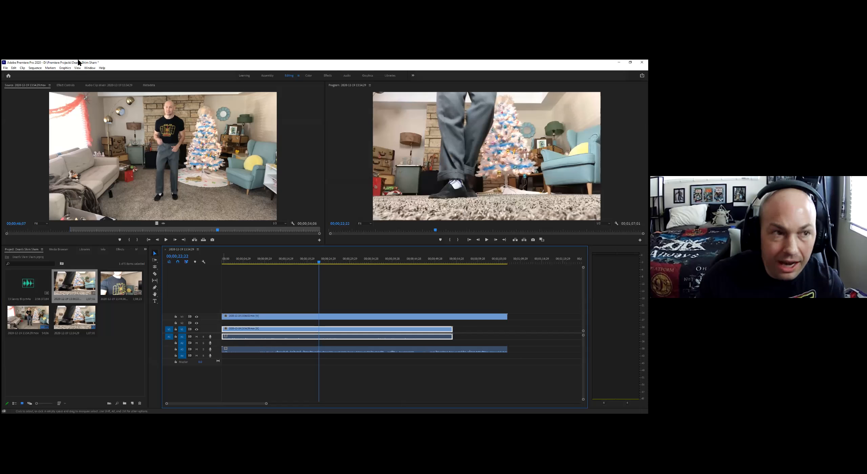
click(14, 68)
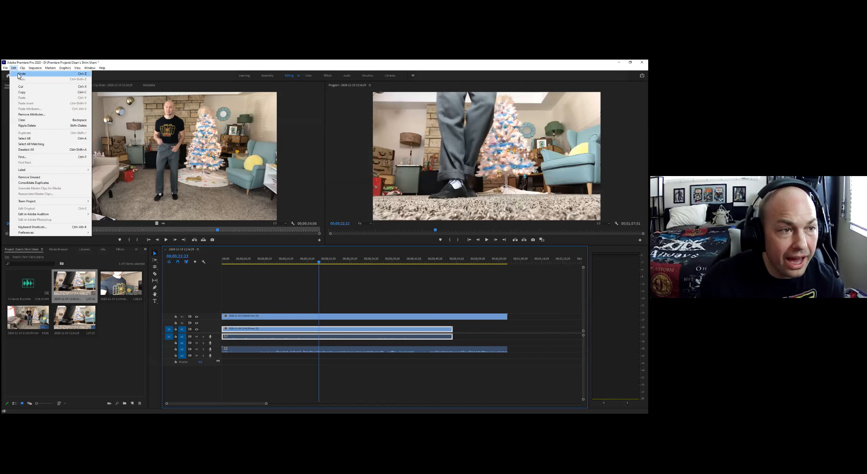
click(22, 74)
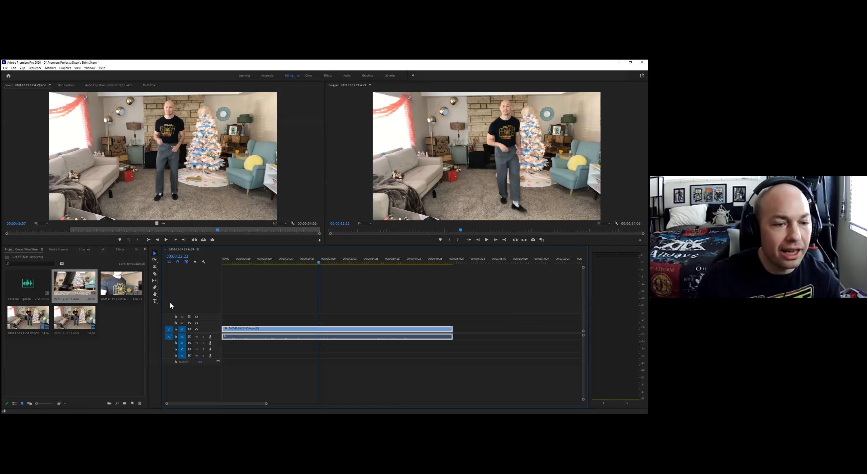
- Try splitting the dance clip at about 20;27 with the Razor tool, undo the cut and return to the Selection tool
click(311, 261)
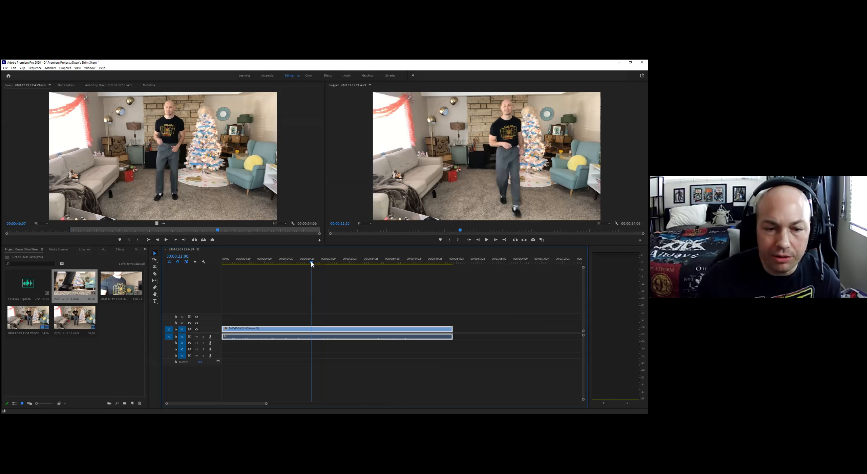
click(154, 274)
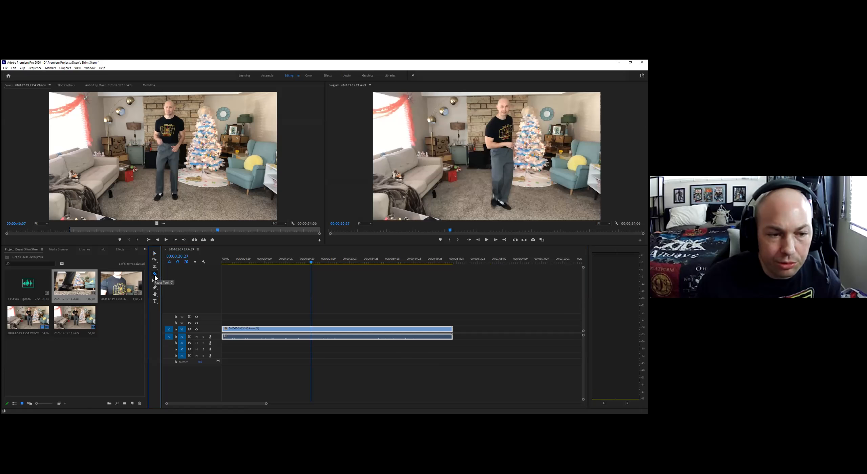
click(312, 330)
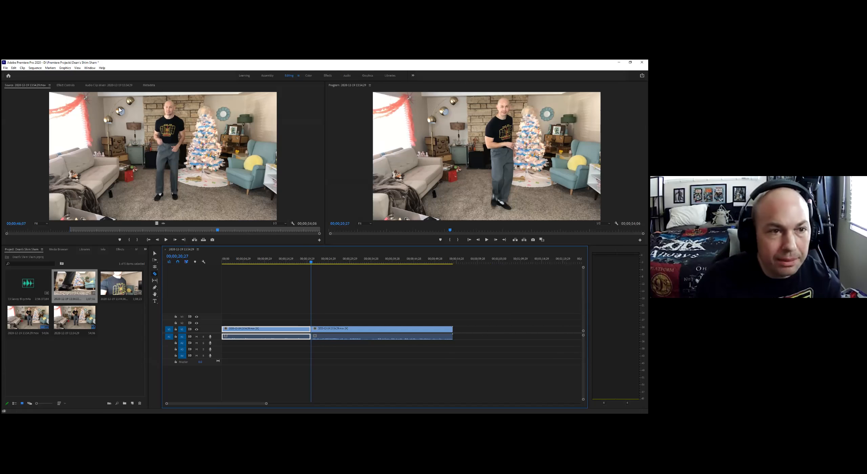
click(14, 68)
click(21, 74)
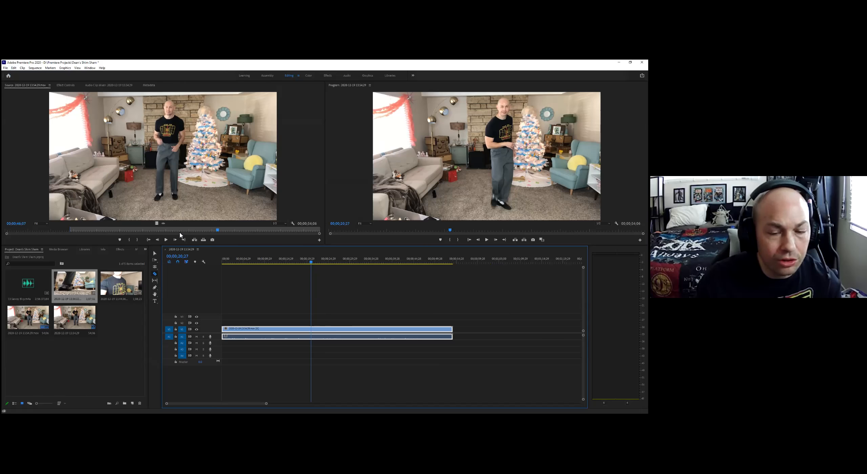
click(156, 254)
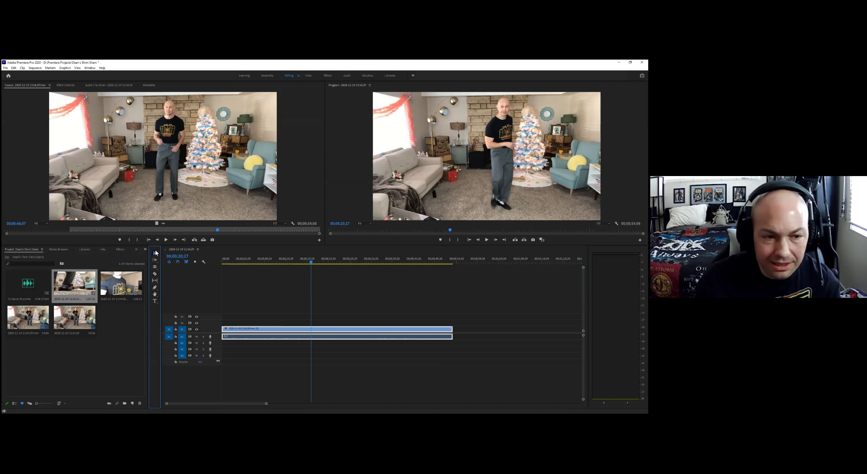
right_click(309, 330)
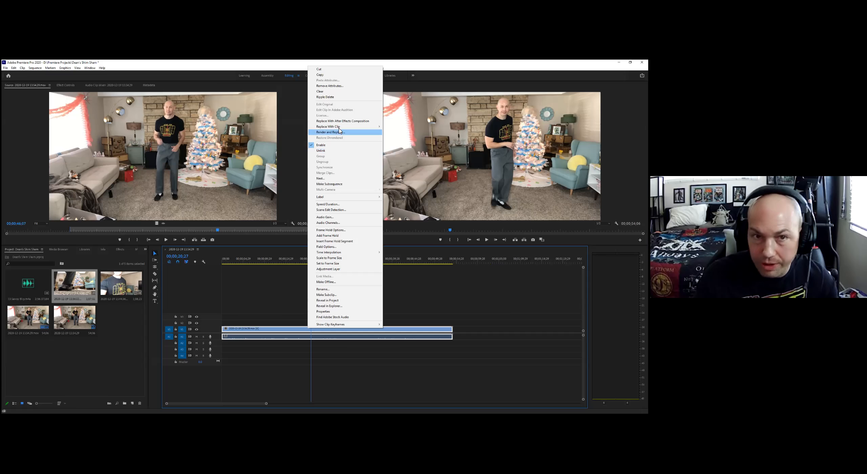
click(281, 71)
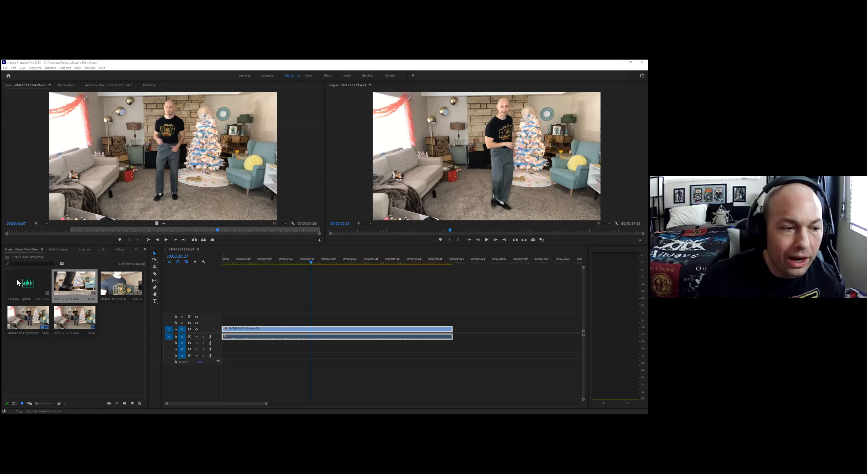
drag(271, 263, 305, 263)
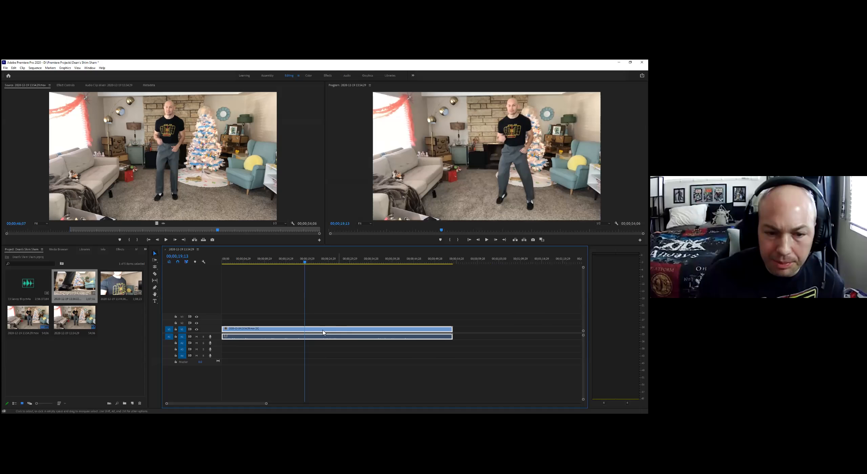
- Add the 13 Savoy Blip audio beneath the dance clip on the third audio track again, and undo the addition
click(28, 280)
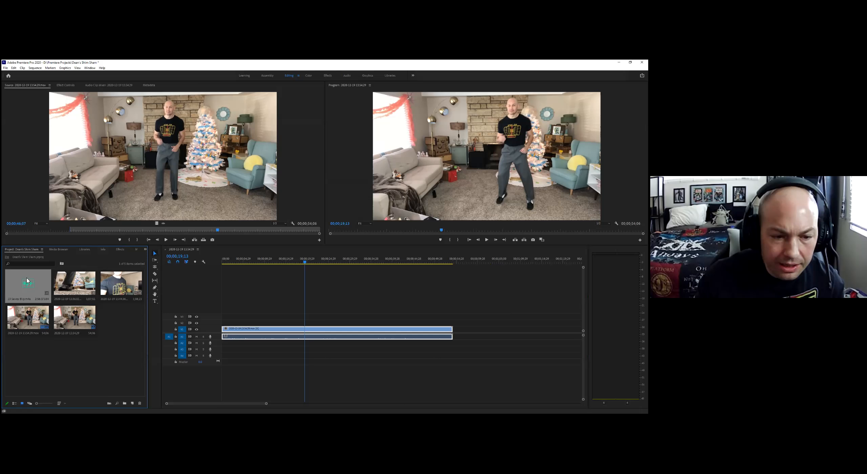
drag(28, 281, 253, 352)
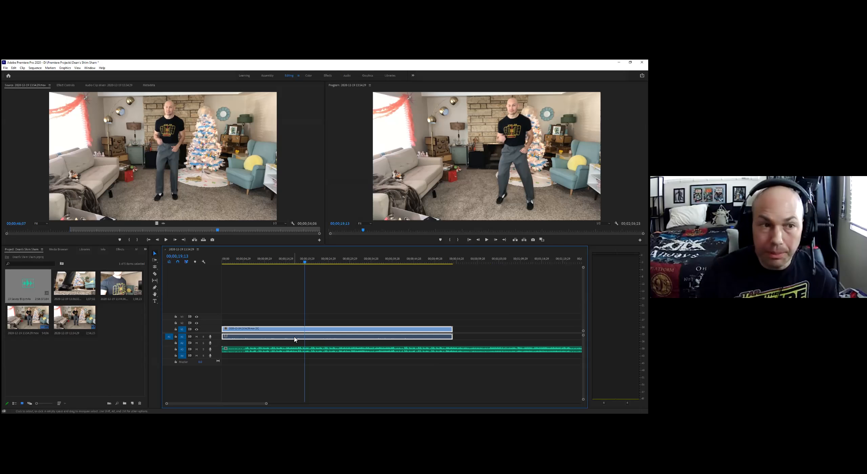
click(13, 68)
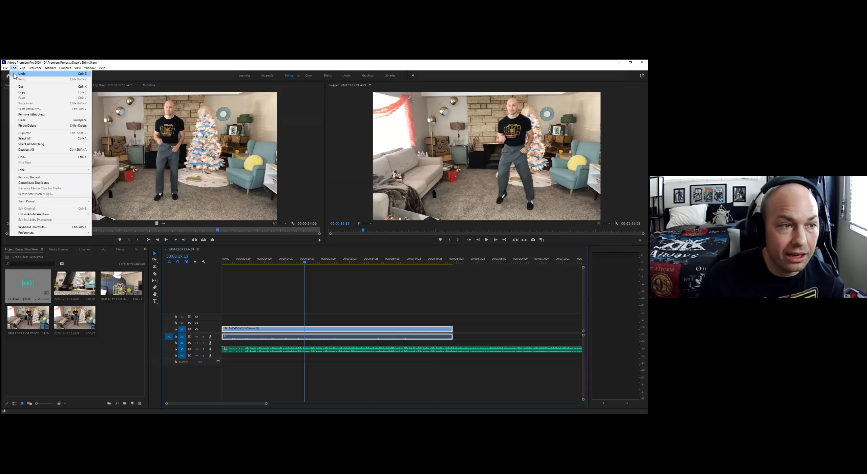
click(22, 74)
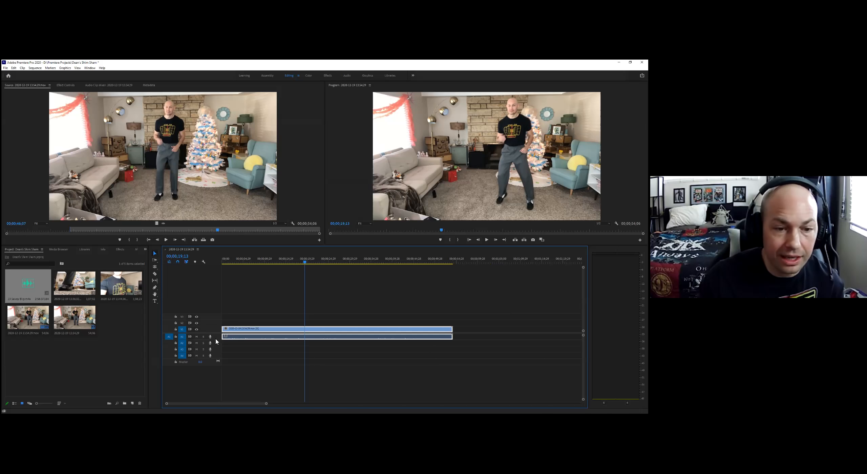
- Play through the opening seconds of the dance clip on the timeline, starting from its beginning, to check the picture and sound
drag(305, 261, 223, 260)
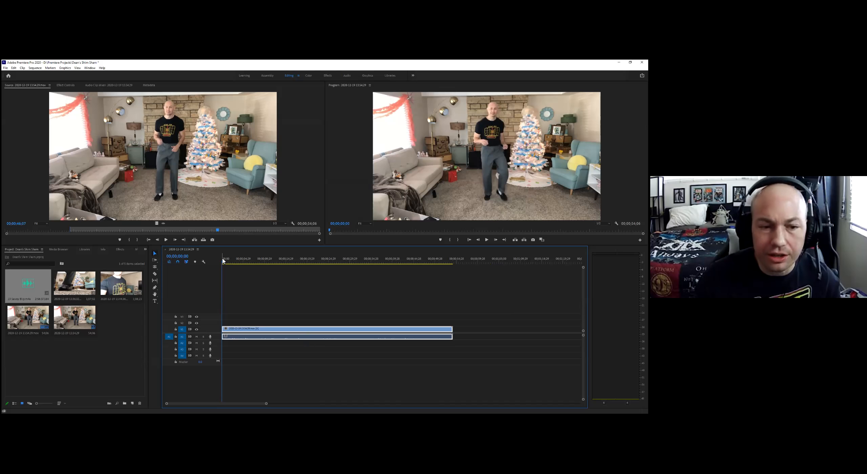
key(space)
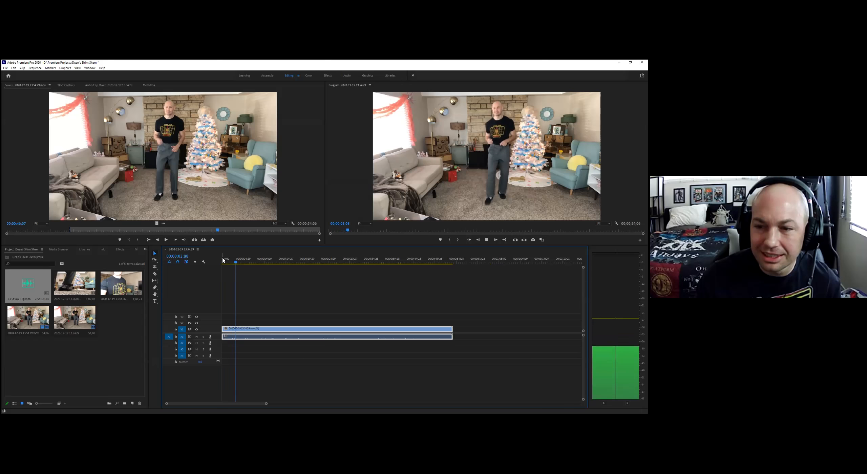
key(space)
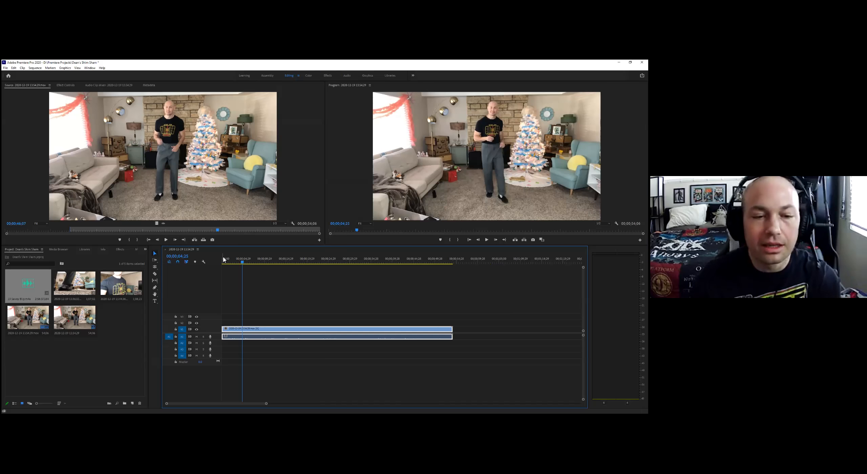
click(242, 263)
drag(266, 404, 245, 404)
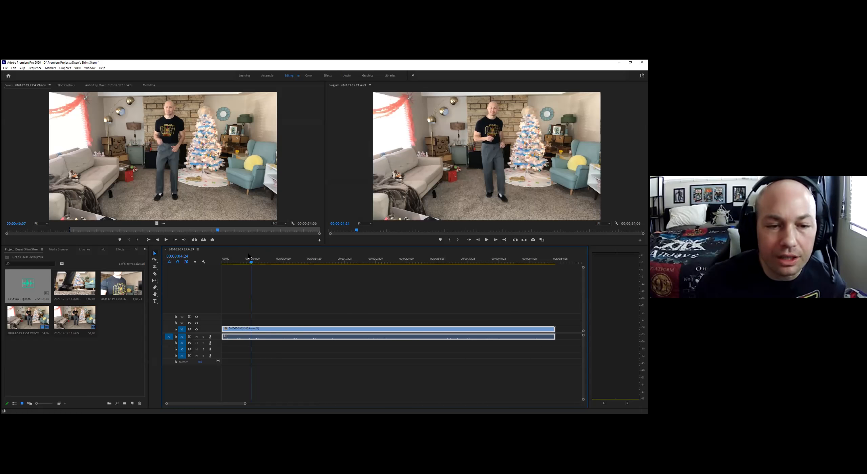
drag(253, 262, 238, 263)
key(space)
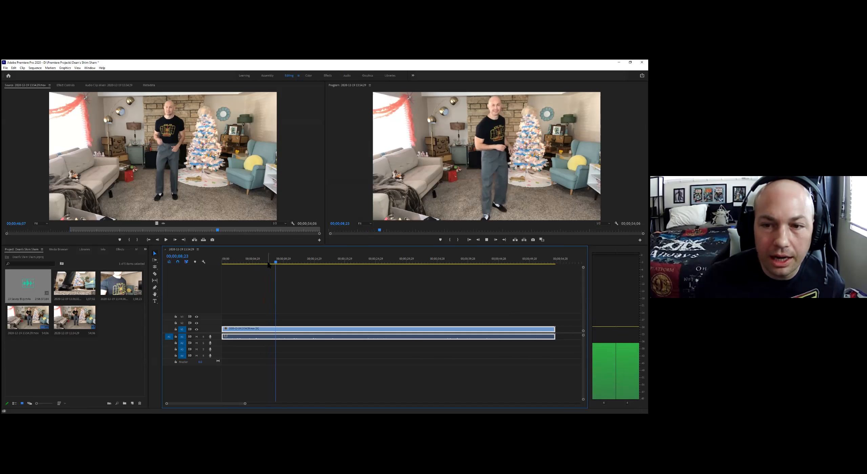
key(space)
drag(277, 264, 264, 265)
key(Home)
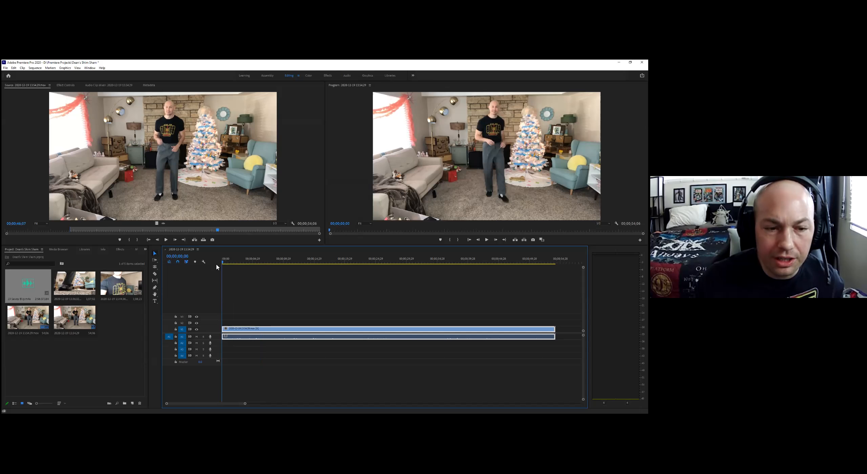
key(space)
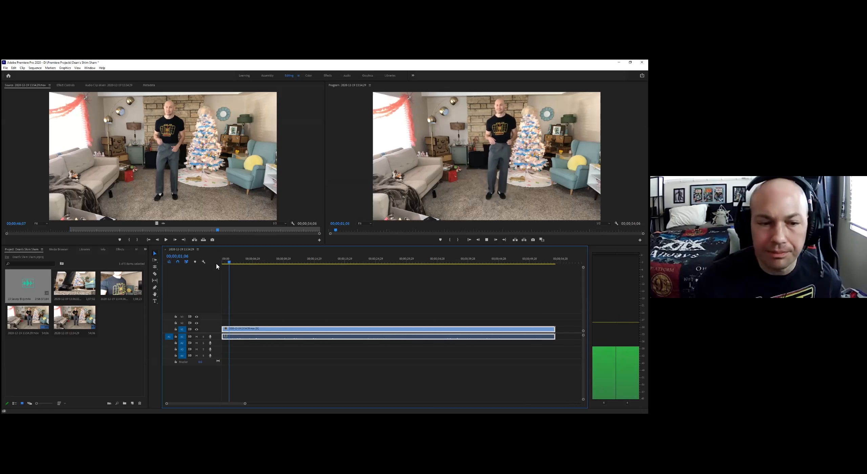
key(space)
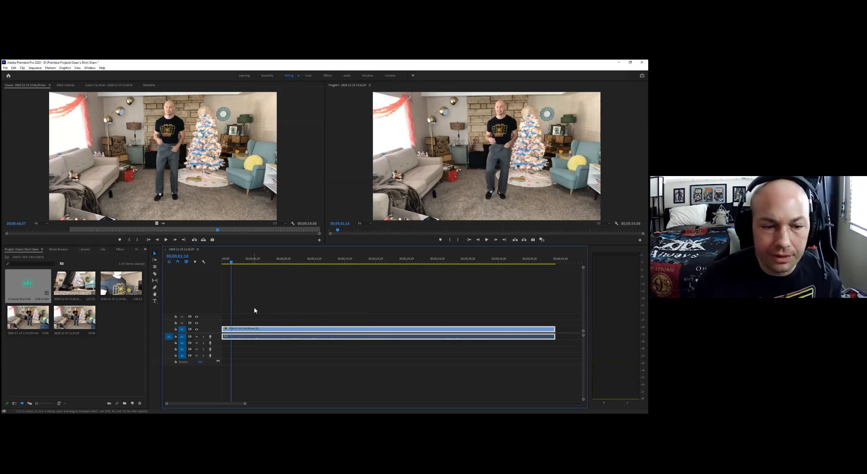
- Undo the dance clip's placement on the timeline and place the full-length source clip at the start of the first video track
click(17, 69)
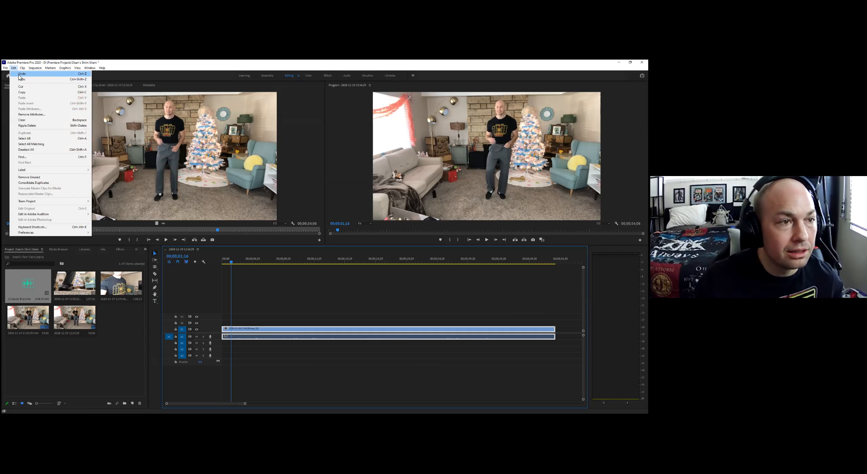
click(21, 74)
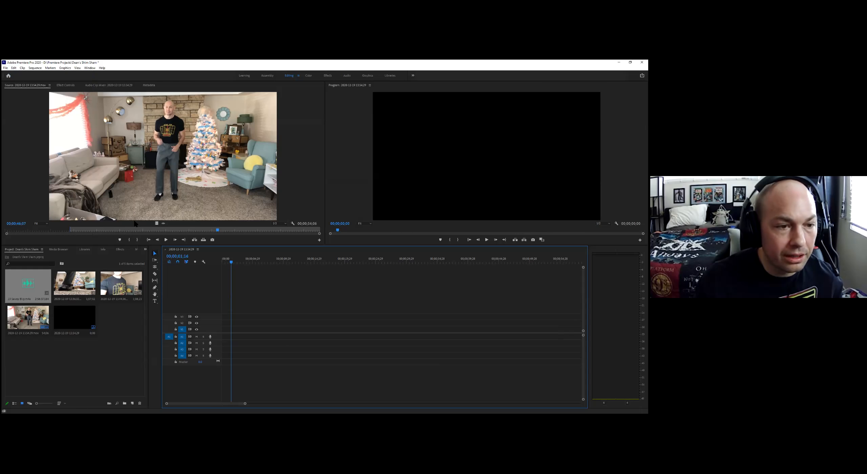
click(6, 231)
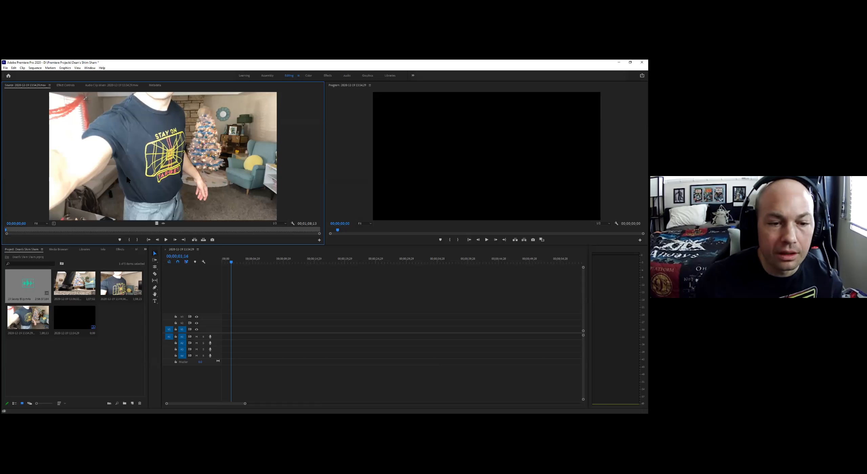
drag(126, 175, 225, 330)
- Play the new clip from its start and recheck the opening seconds to find where the unwanted lead-in ends
drag(231, 261, 217, 261)
key(space)
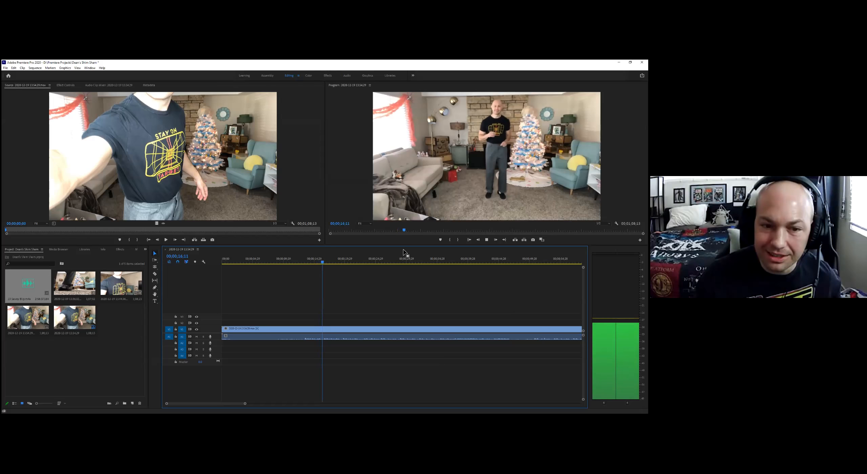
key(space)
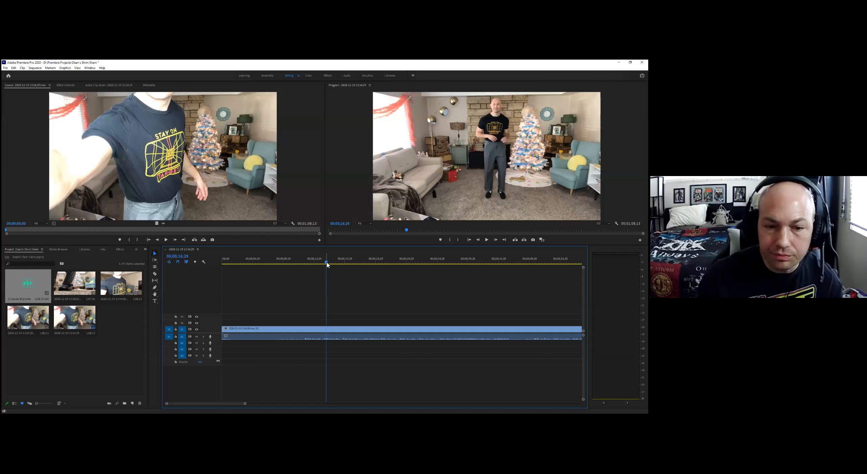
drag(327, 265, 254, 269)
key(space)
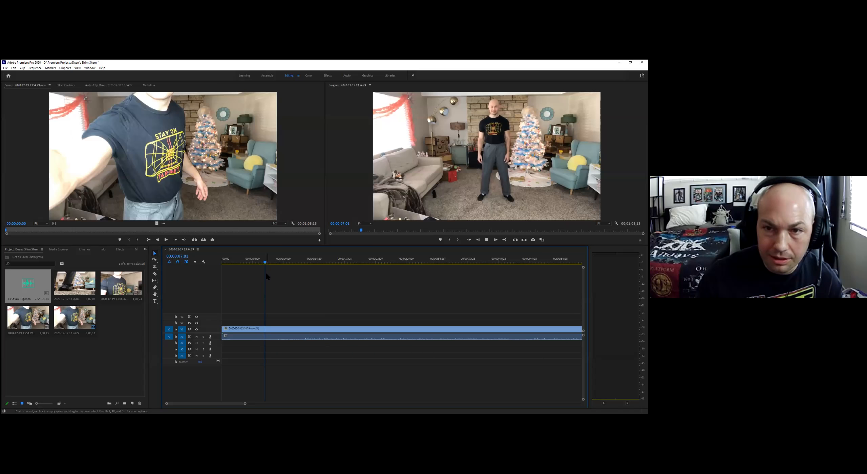
key(space)
- Split the clip and its audio at 00;00;01;29 with the Razor tool
drag(273, 264, 235, 269)
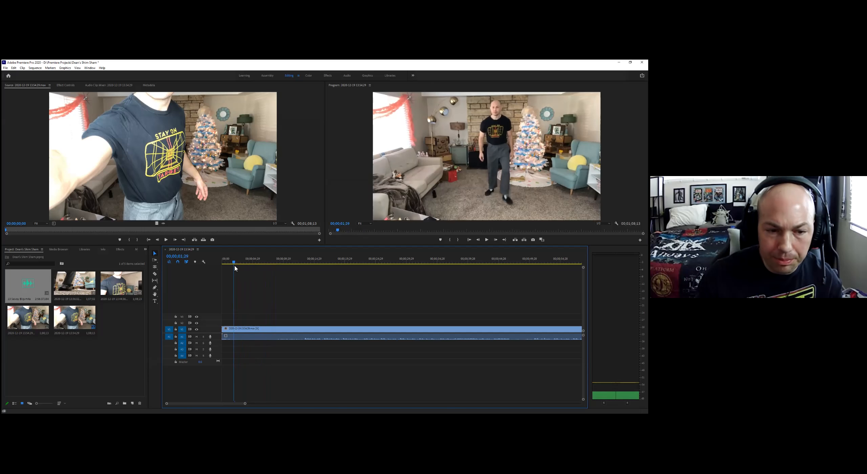
click(155, 274)
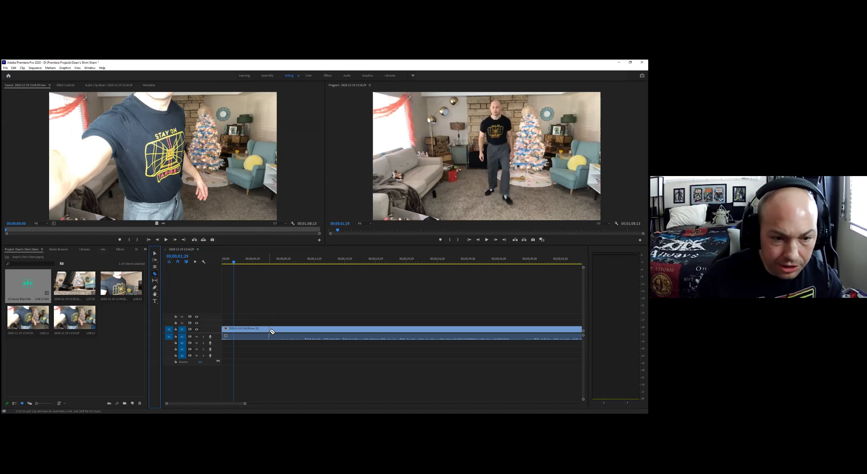
click(234, 336)
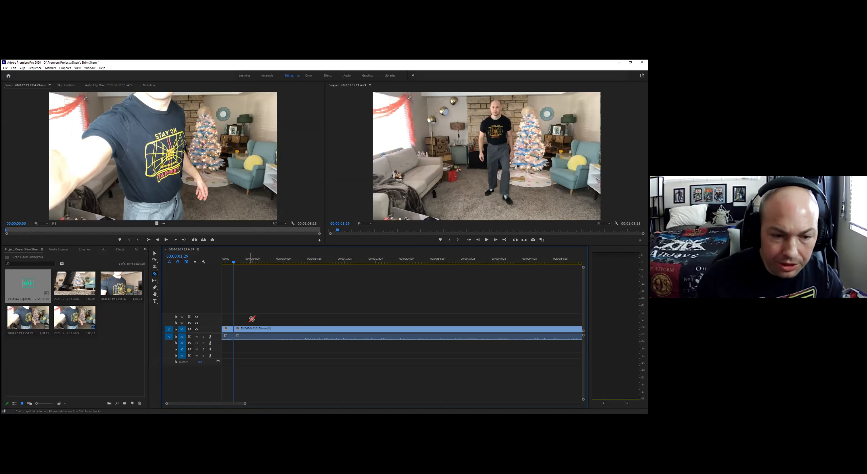
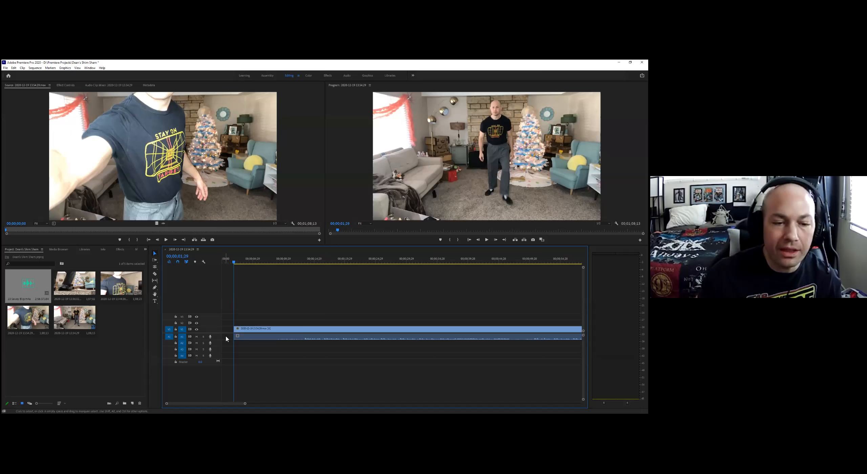
- Try moving the remaining clip's video up to the second video track, and undo the move
drag(310, 301, 346, 344)
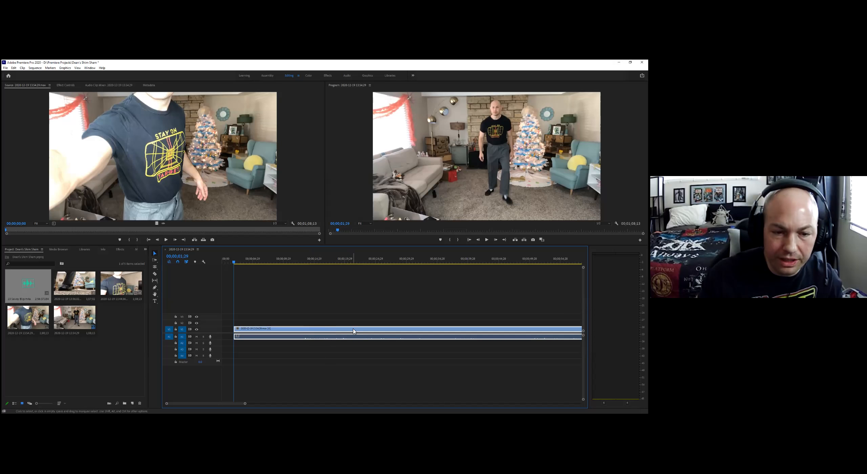
drag(353, 330, 352, 326)
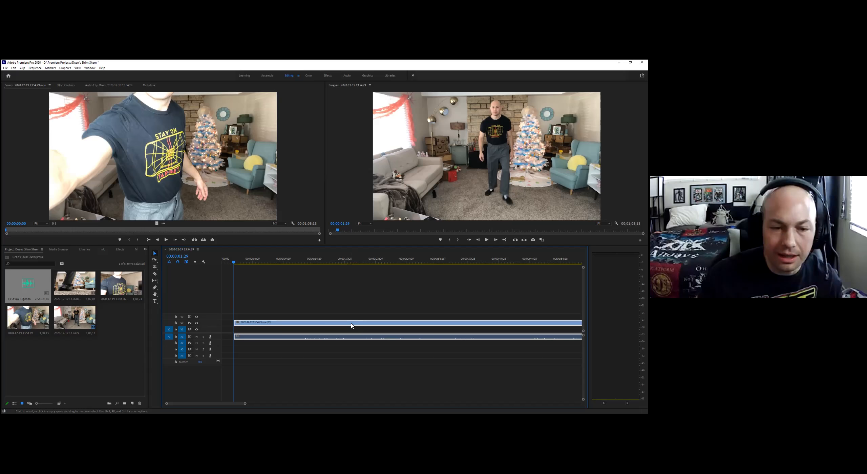
key(ctrl+z)
- Close the empty gap before the remaining clip so that it begins at the start of the timeline
right_click(229, 338)
click(229, 338)
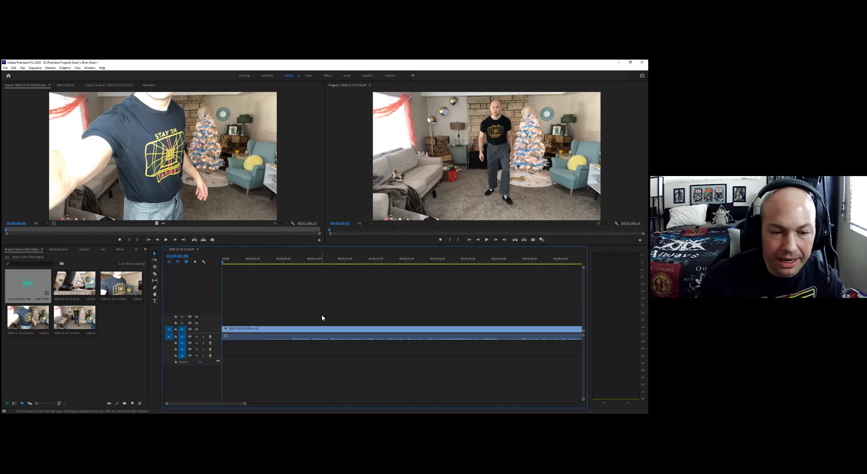
- Examine the trimmed clip's first five seconds by scrubbing and stepping by frame, and return the playhead to the timeline's start
click(225, 263)
mouse_move(229, 262)
mouse_down()
mouse_move(245, 263)
mouse_move(220, 264)
mouse_move(229, 265)
mouse_up()
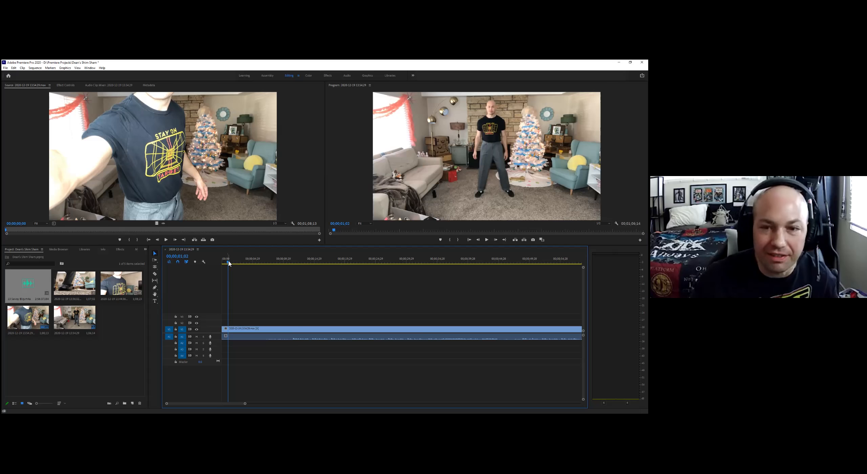
click(226, 263)
click(223, 263)
drag(224, 266, 252, 264)
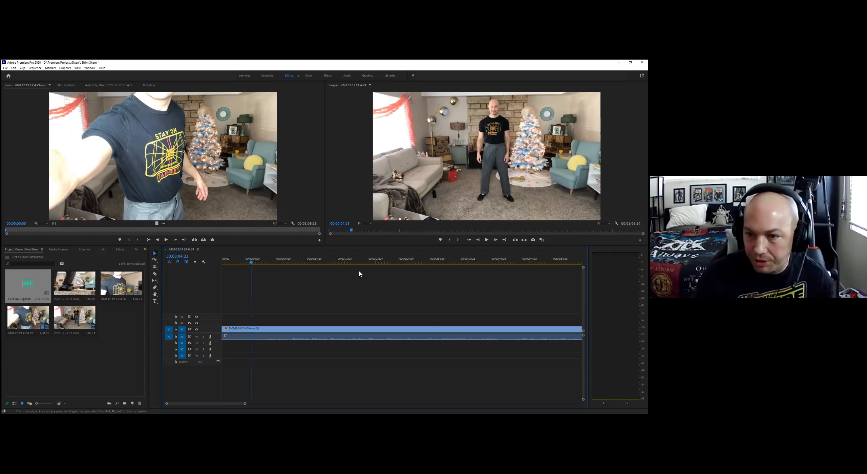
drag(252, 264, 222, 268)
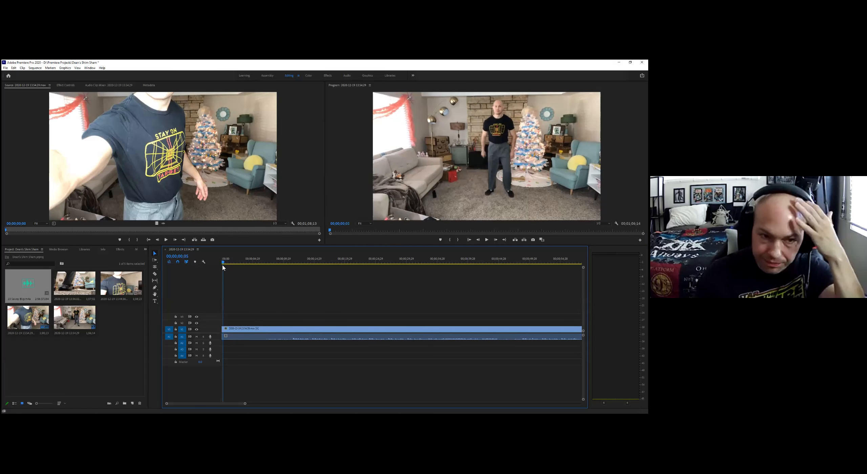
key(Right)
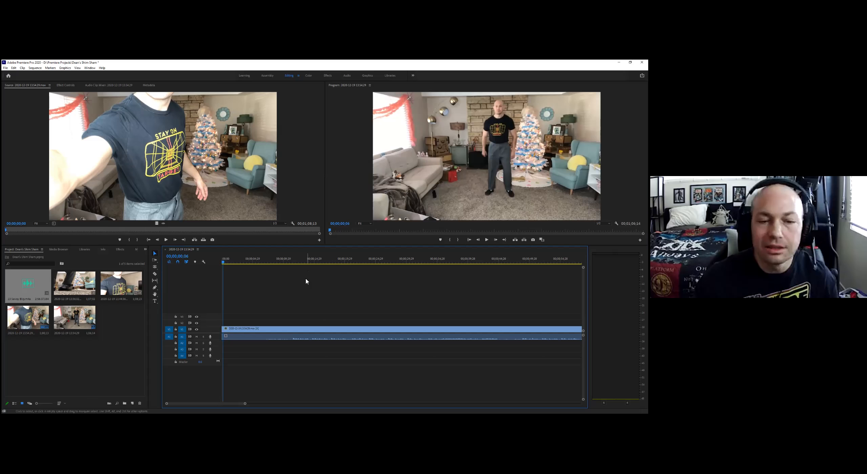
drag(224, 263, 222, 264)
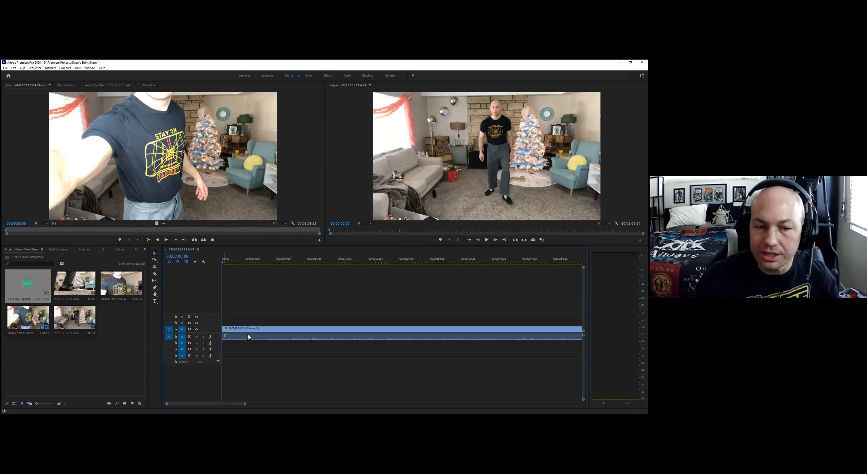
click(229, 263)
drag(230, 262, 193, 261)
- Add the 13 Savoy Blip audio on the third audio track and shift it about 1.5 seconds later than the dance clip's start
click(23, 280)
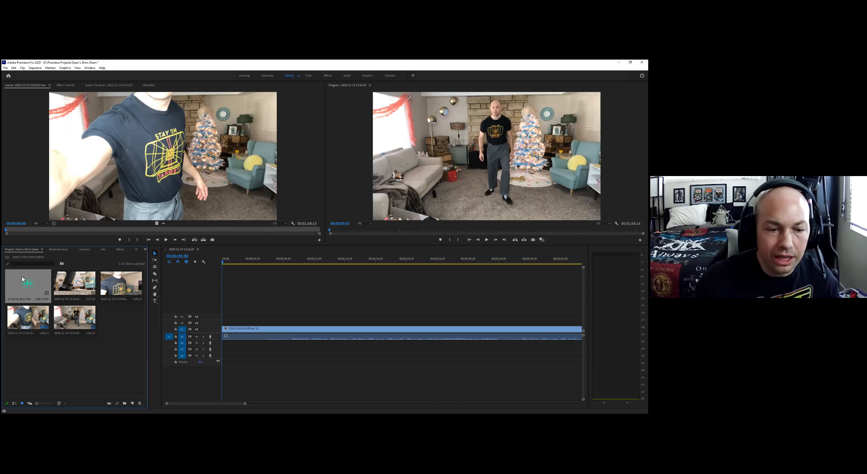
drag(22, 279, 272, 328)
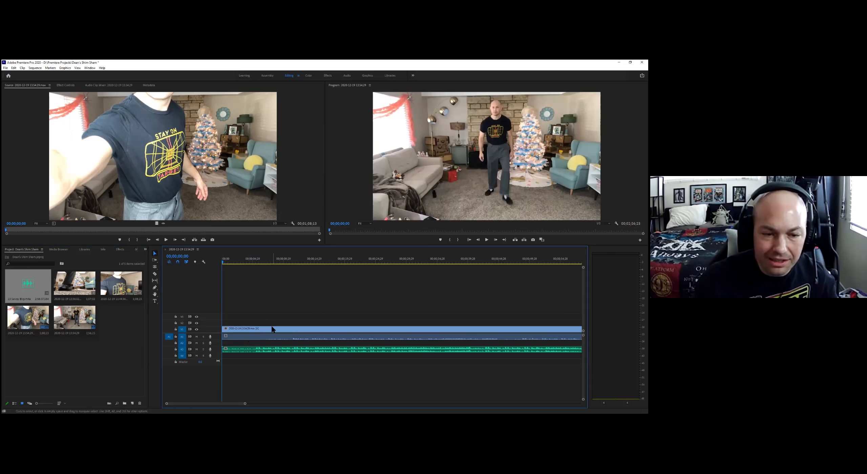
click(239, 352)
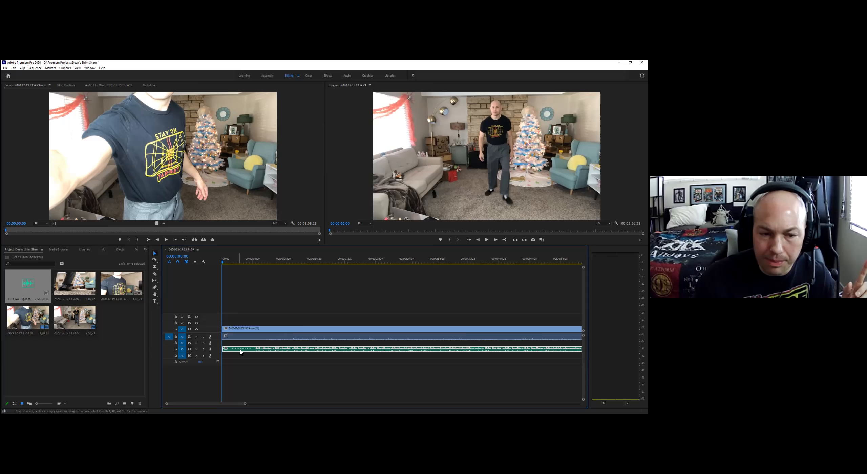
drag(240, 352, 251, 350)
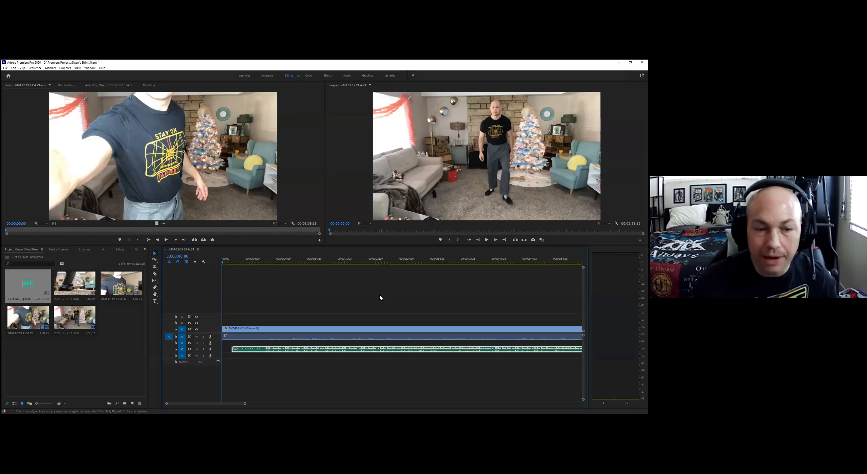
click(261, 331)
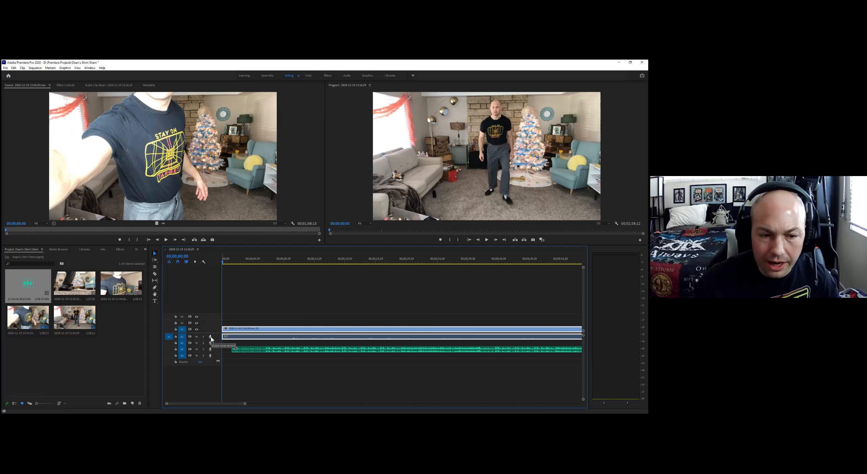
click(210, 337)
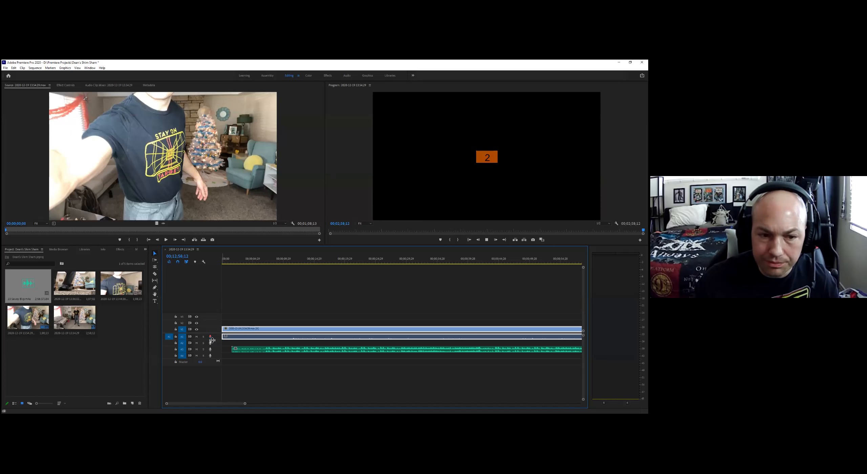
click(211, 338)
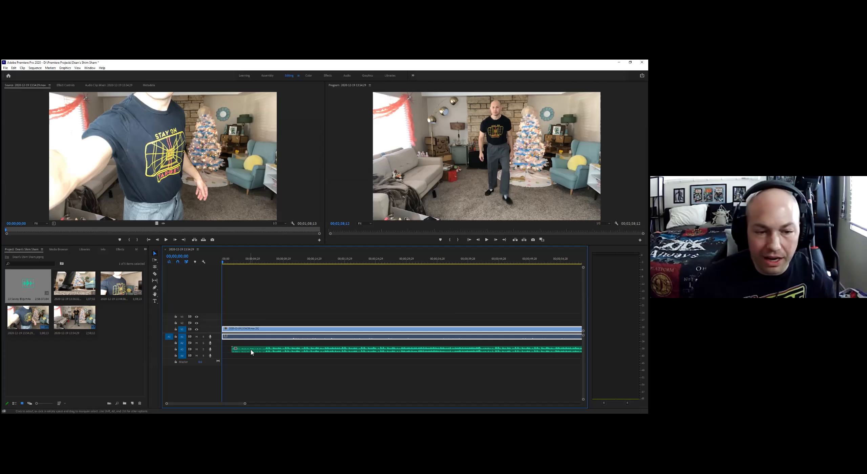
click(210, 349)
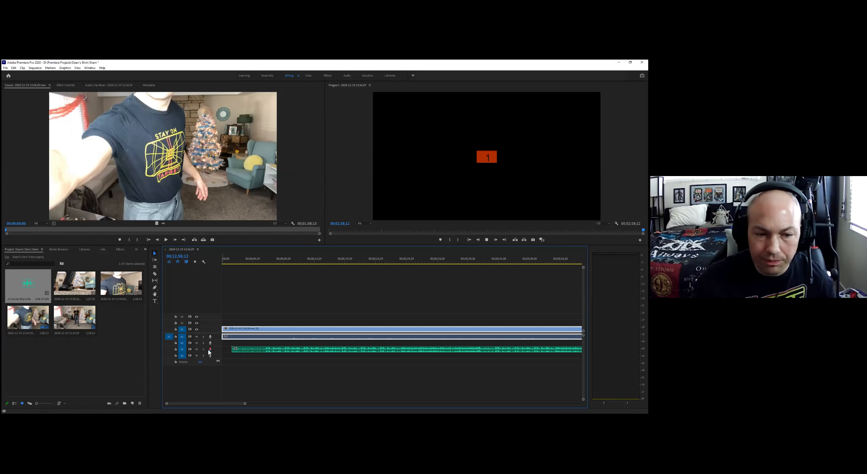
click(210, 337)
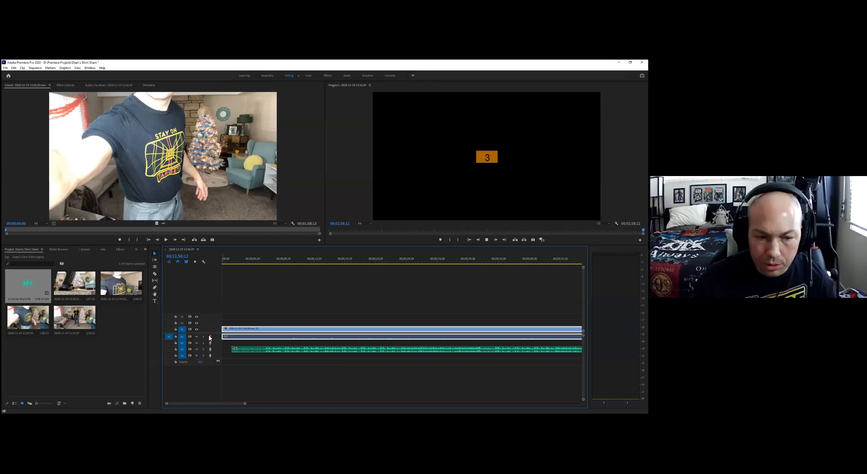
- Unlink the dance clip's video from its original audio and delete that audio from the first audio track
click(236, 263)
mouse_move(239, 262)
mouse_down()
mouse_move(255, 266)
mouse_move(247, 264)
mouse_up()
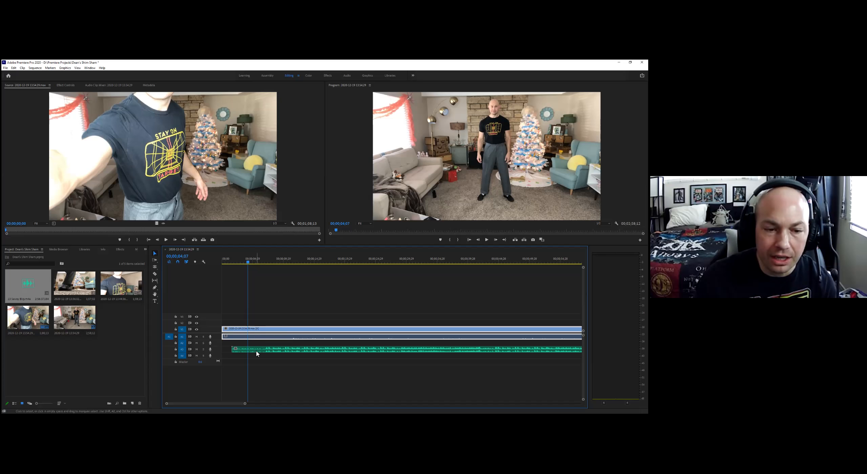
right_click(256, 333)
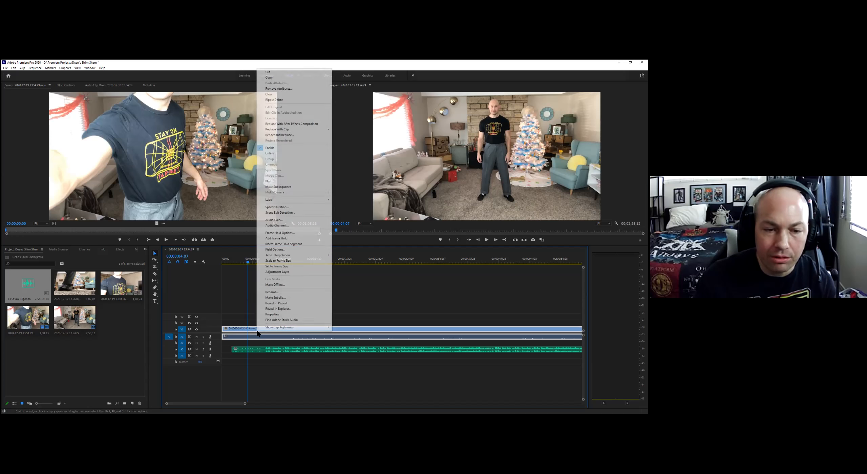
click(298, 154)
click(292, 339)
click(288, 331)
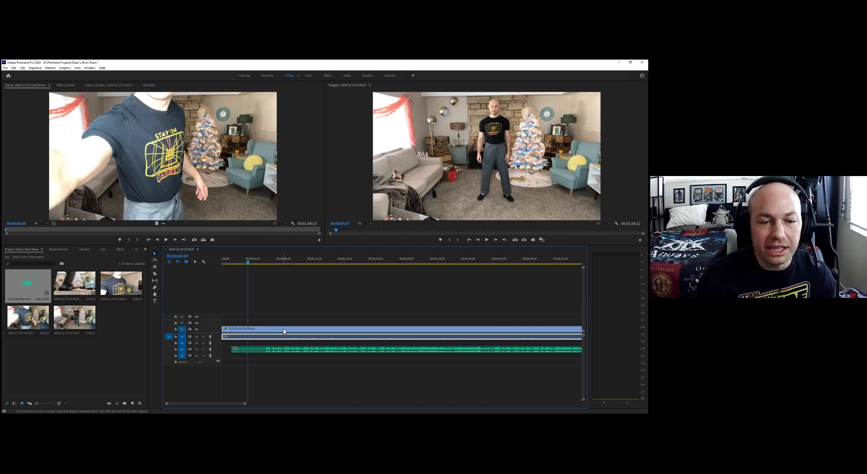
click(278, 340)
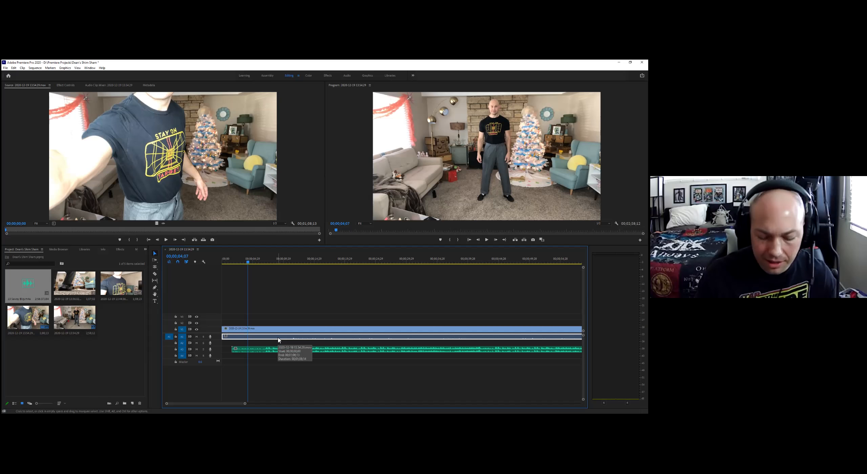
key(Delete)
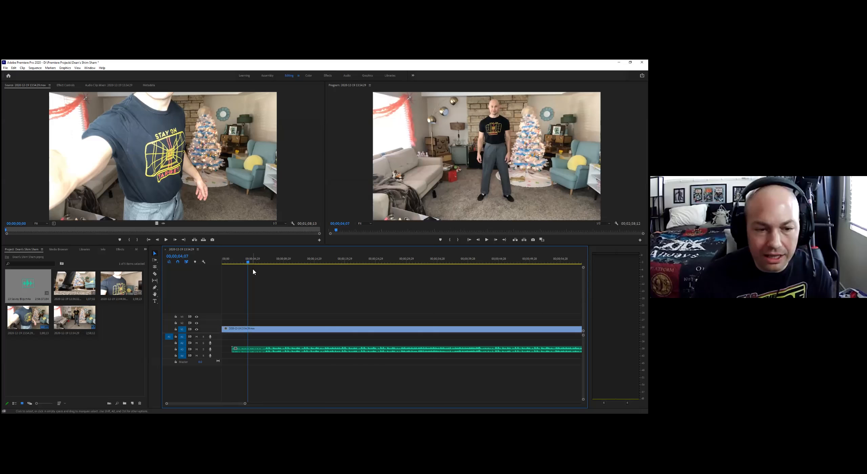
mouse_move(253, 263)
mouse_down()
mouse_move(238, 263)
mouse_move(272, 265)
mouse_move(258, 265)
mouse_up()
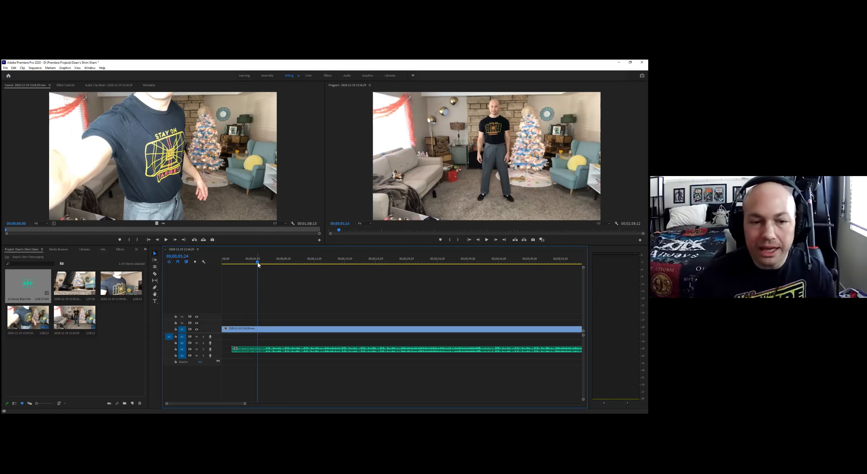
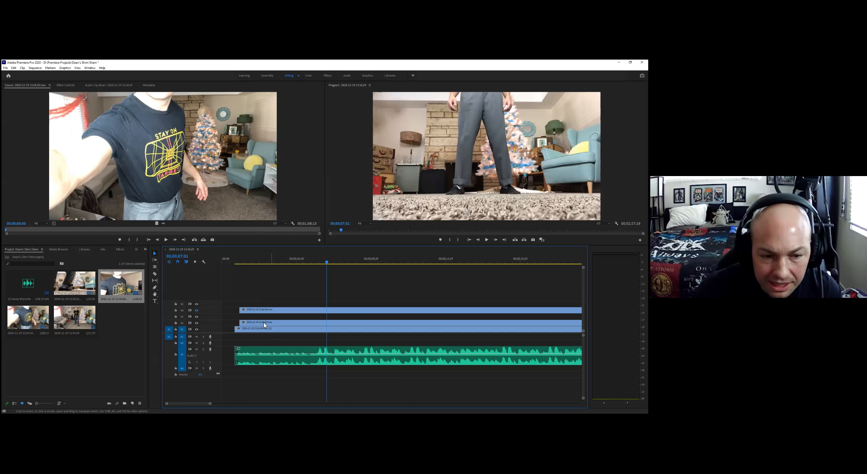
- Turn off the second video track's output to reveal the dance clip beneath it
click(197, 323)
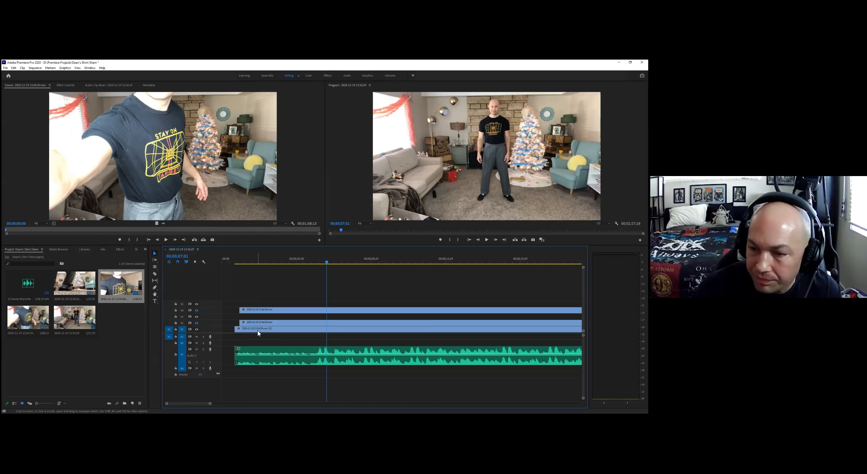
- Preview the second and fourth video tracks by switching their outputs on, and hide both tracks again
click(197, 326)
click(197, 311)
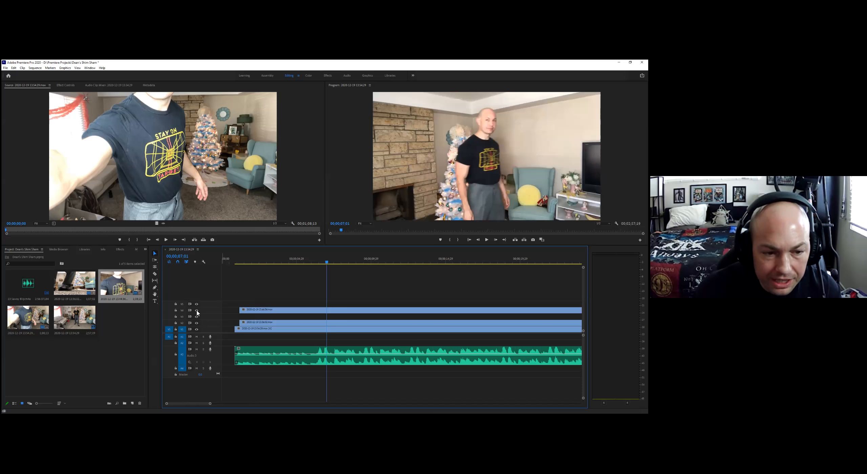
click(197, 310)
click(196, 324)
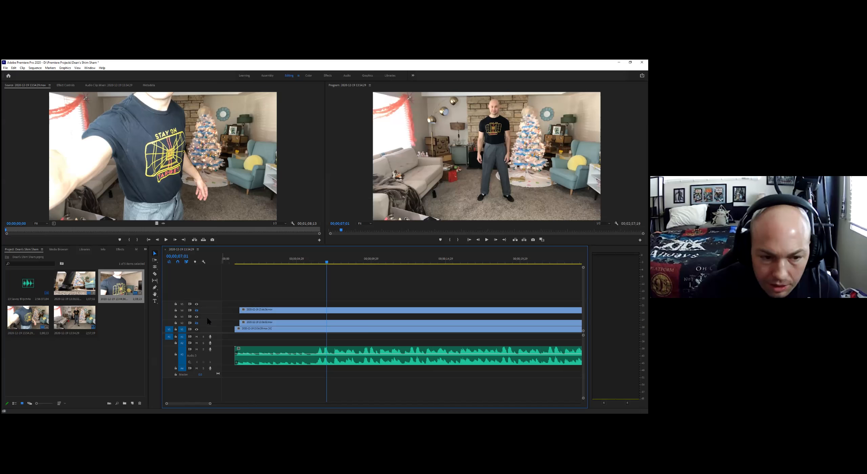
- Split the dance clip on the first video track and its music at 00;00;05;16
drag(327, 262, 304, 273)
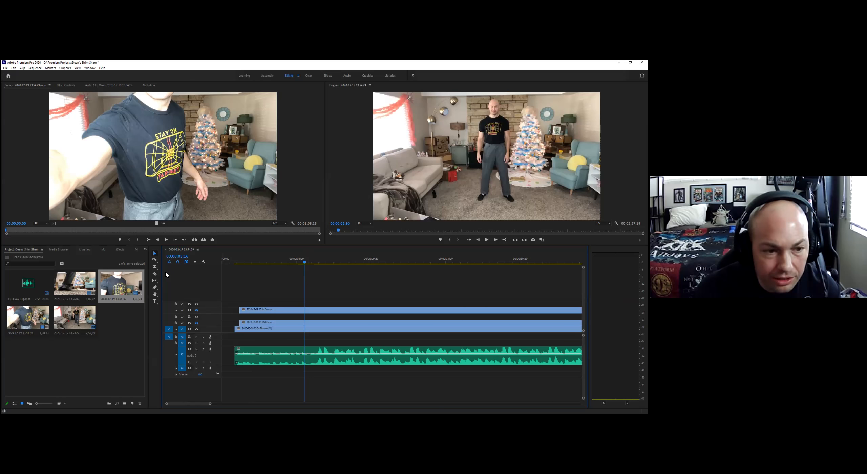
click(155, 273)
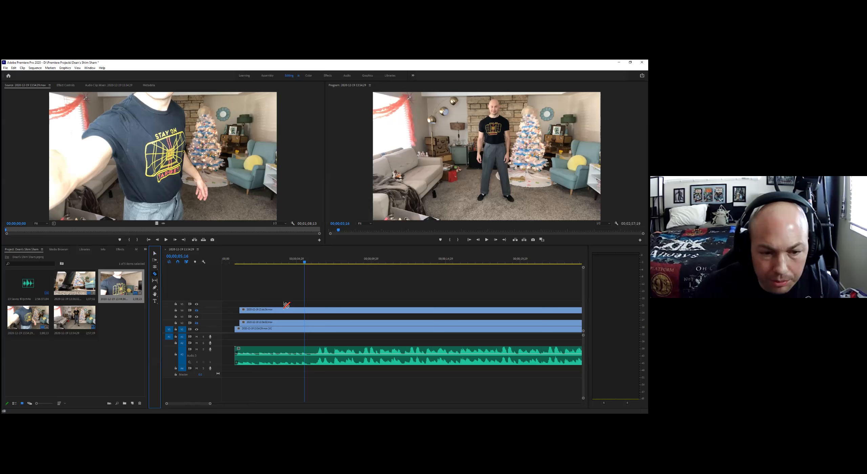
click(306, 329)
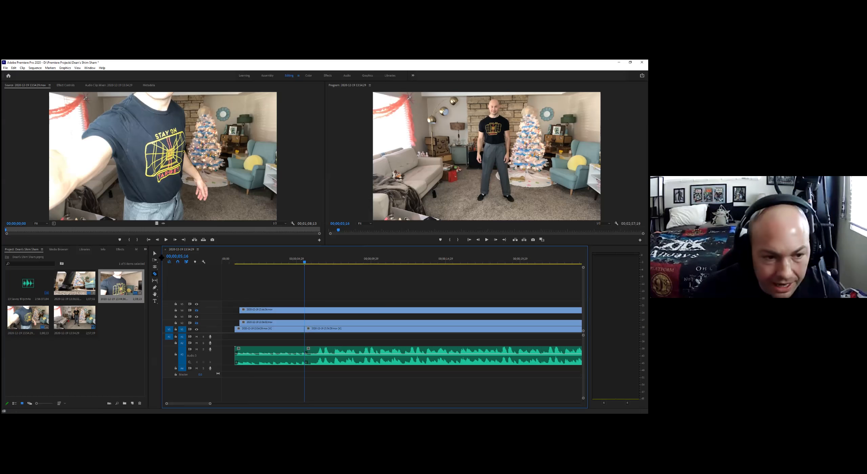
click(154, 253)
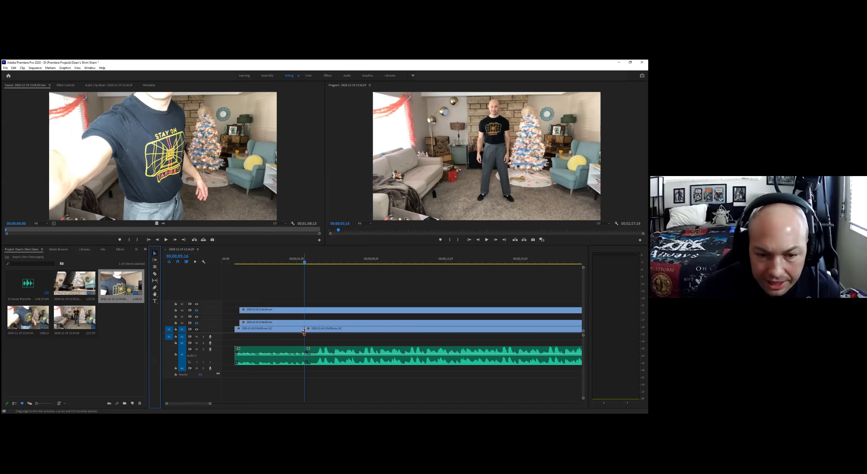
- Turn on the second video track's output, compare it with the fourth track's angle near the cut, and leave the fourth track hidden
mouse_move(307, 262)
mouse_down()
mouse_move(313, 265)
mouse_move(305, 264)
mouse_up()
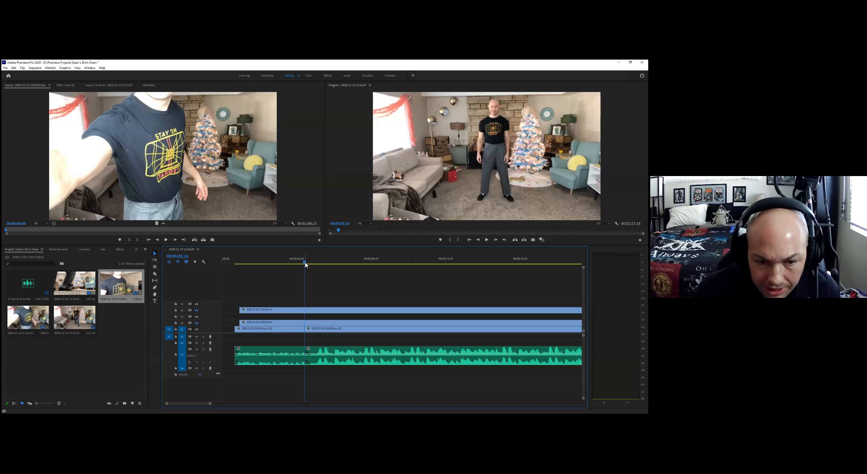
click(196, 323)
click(196, 310)
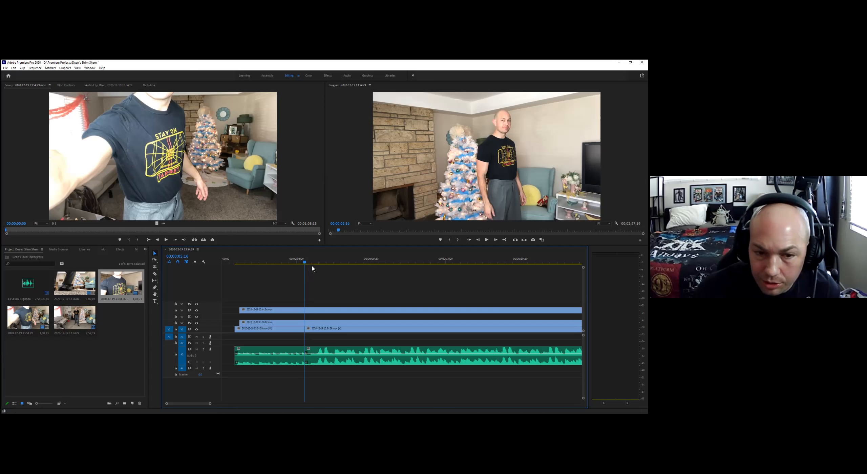
mouse_move(305, 263)
mouse_down()
mouse_move(316, 264)
mouse_move(303, 267)
mouse_up()
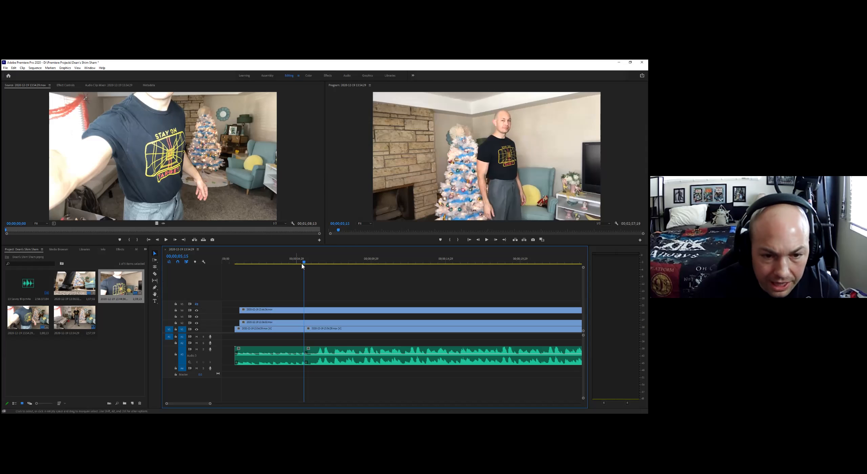
click(197, 310)
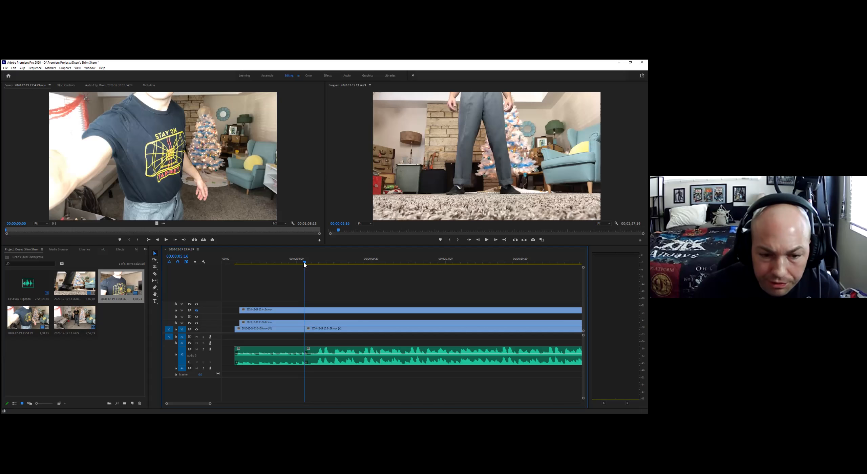
drag(303, 262, 305, 262)
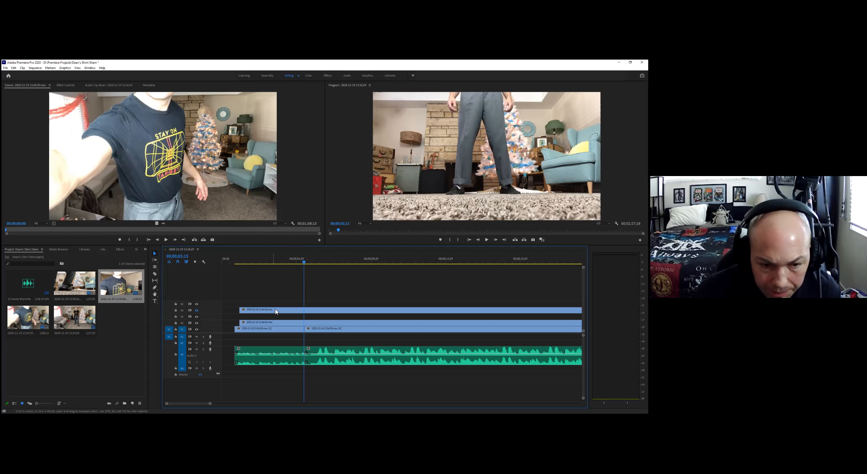
- Split the clips on the fourth and second video tracks at the five-second cut and delete their opening segments
click(155, 274)
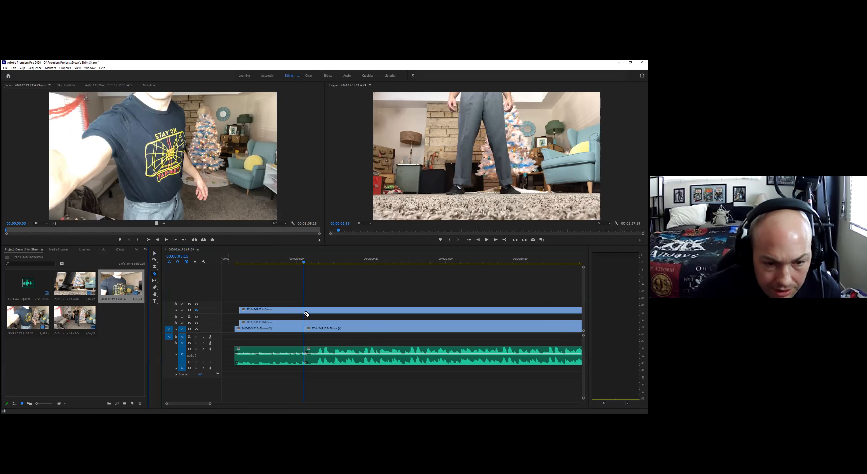
click(306, 311)
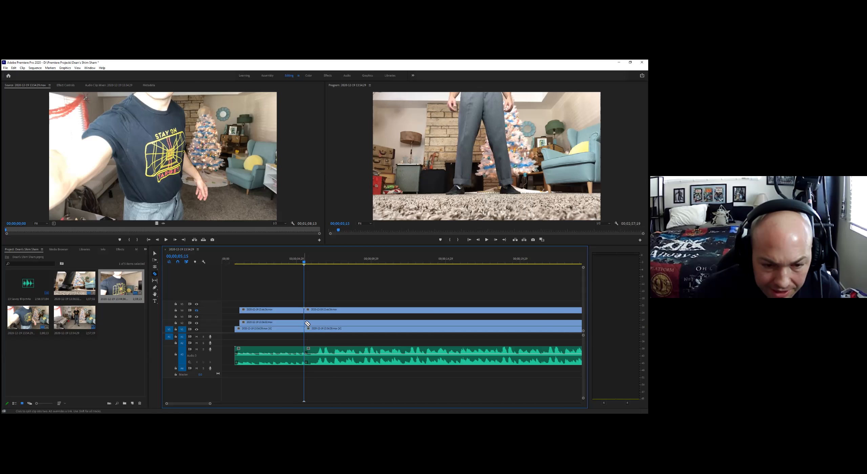
click(307, 323)
click(154, 254)
drag(281, 299, 279, 323)
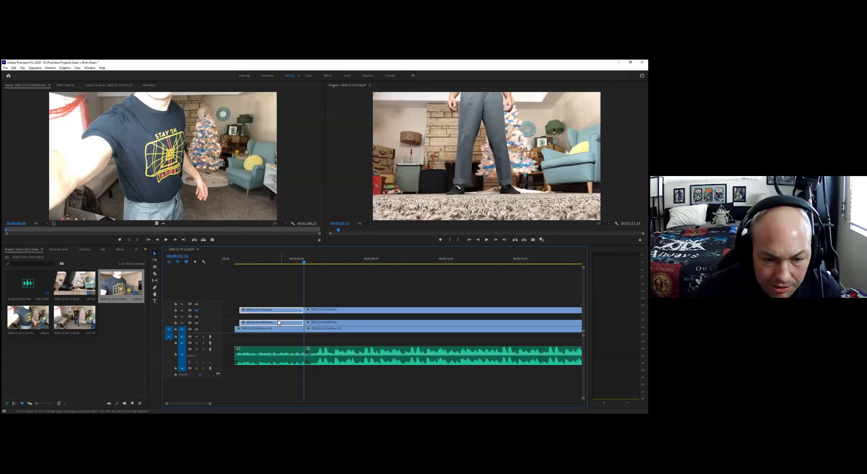
key(Delete)
- Review the transition to the feet angle and split the second video track's clip at 00;00;10;23
drag(277, 264, 303, 283)
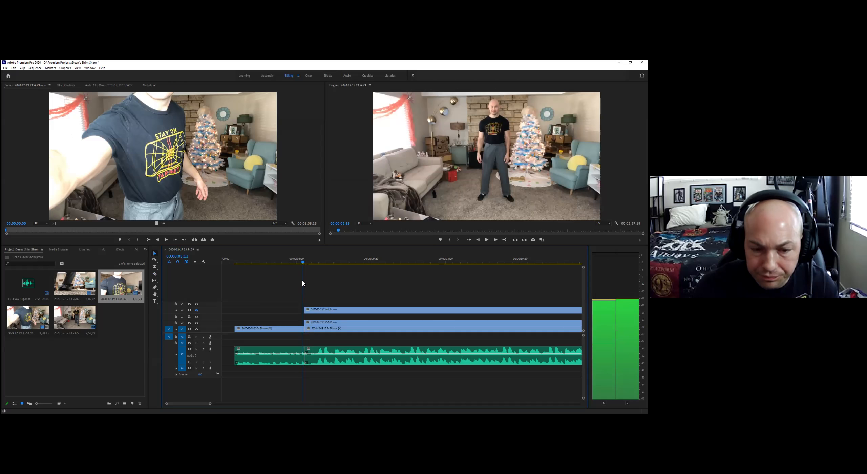
click(196, 310)
drag(304, 266, 385, 268)
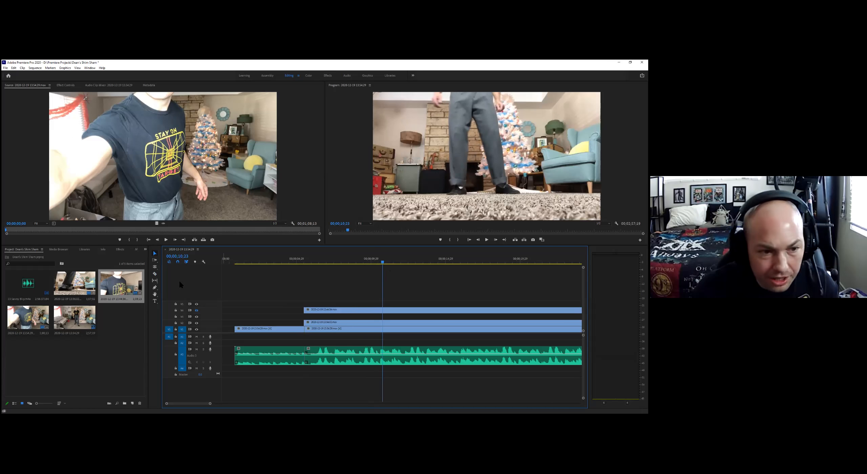
click(155, 274)
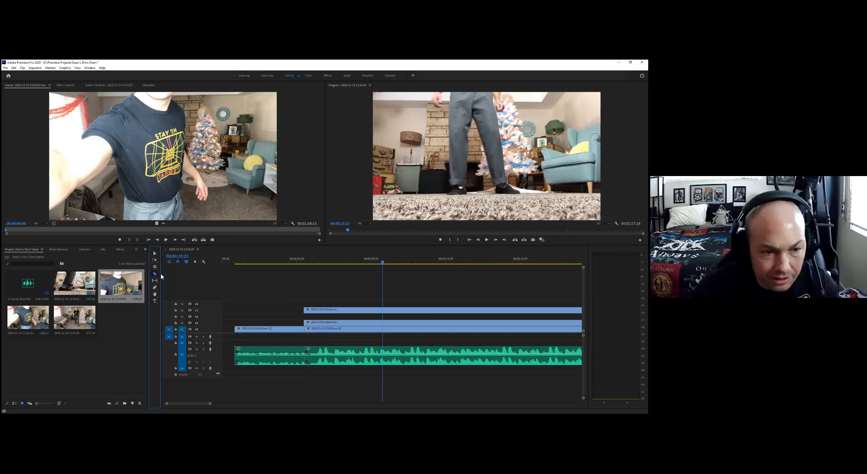
click(384, 323)
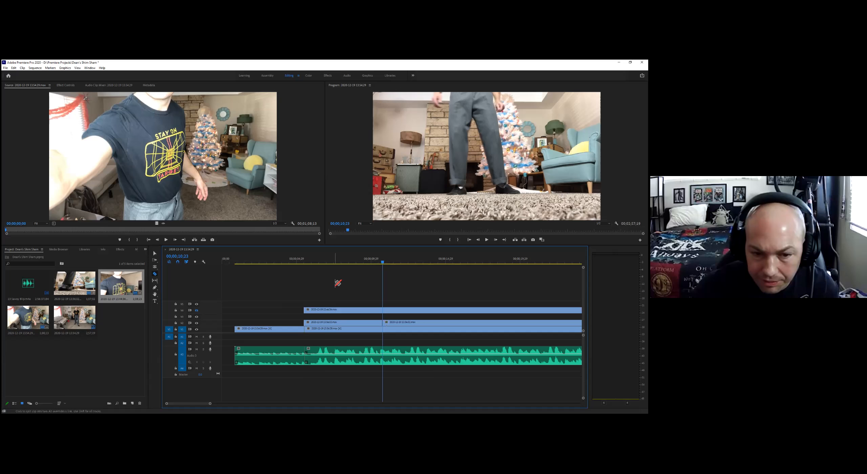
click(154, 254)
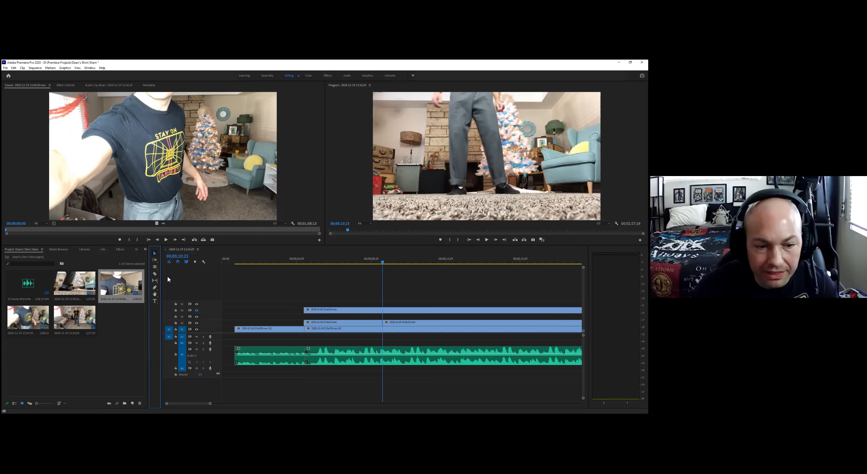
- Turn on the fourth video track's output and play the sequence across the five-second cut
drag(196, 405, 197, 404)
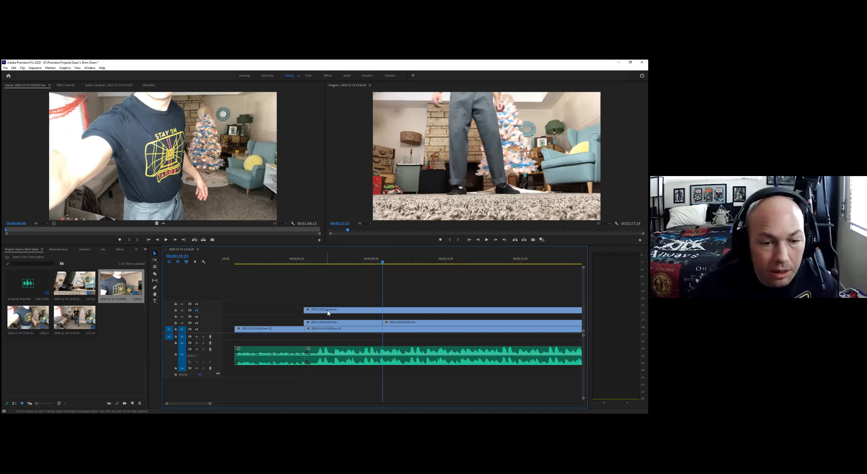
click(197, 311)
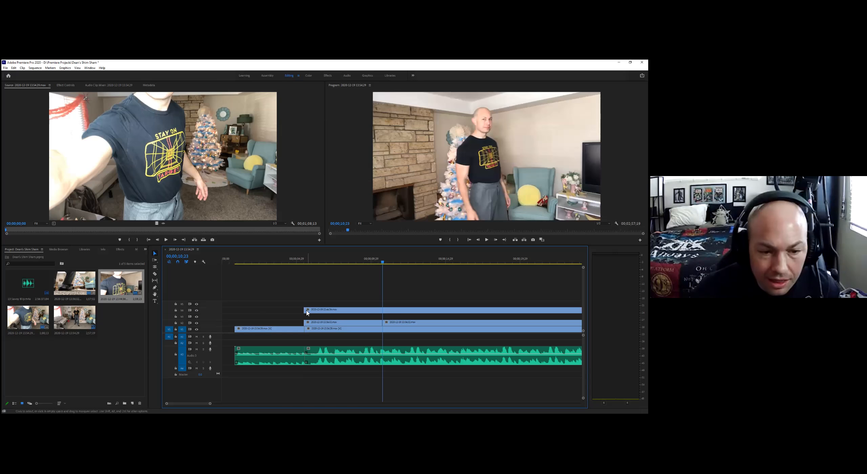
drag(383, 263, 290, 280)
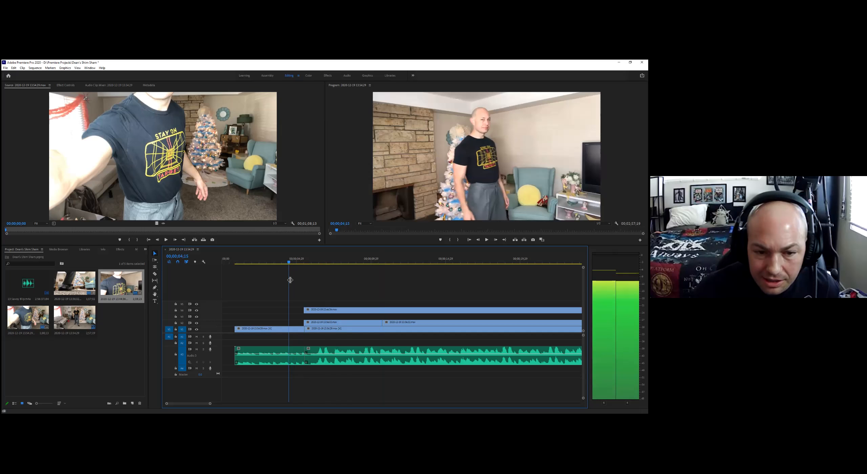
key(space)
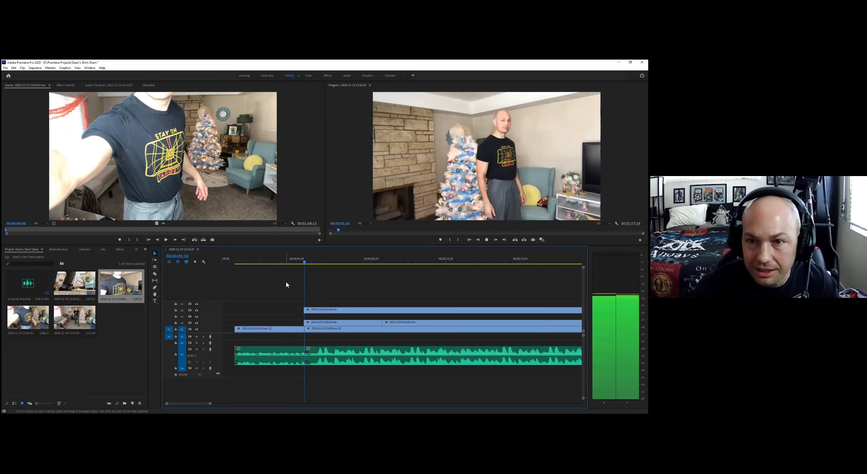
key(space)
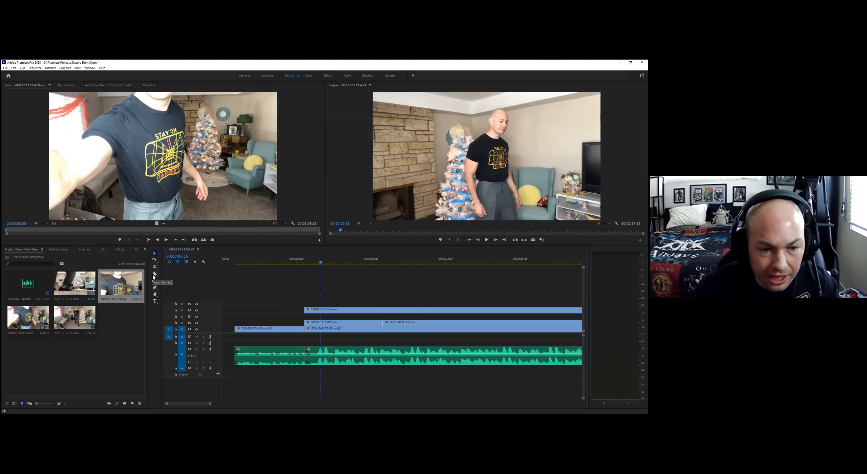
- Split the fourth video track's clip in line with the second track's 10-second cut and delete the segment before it
click(154, 274)
click(383, 310)
click(155, 253)
click(360, 310)
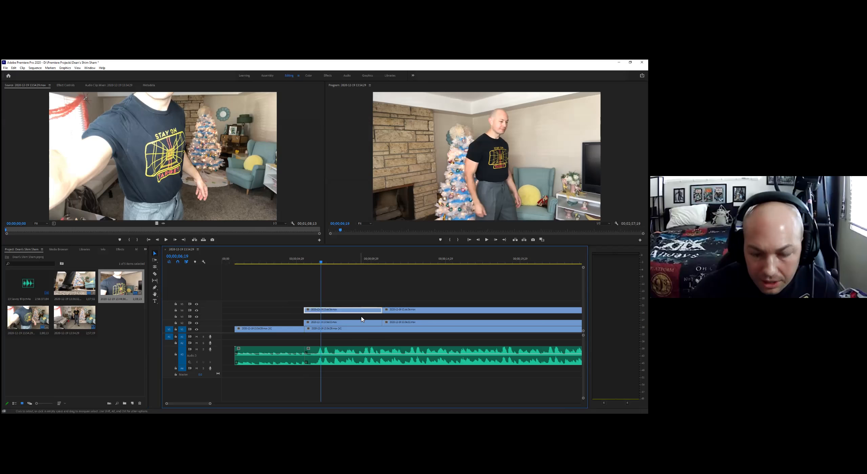
key(Delete)
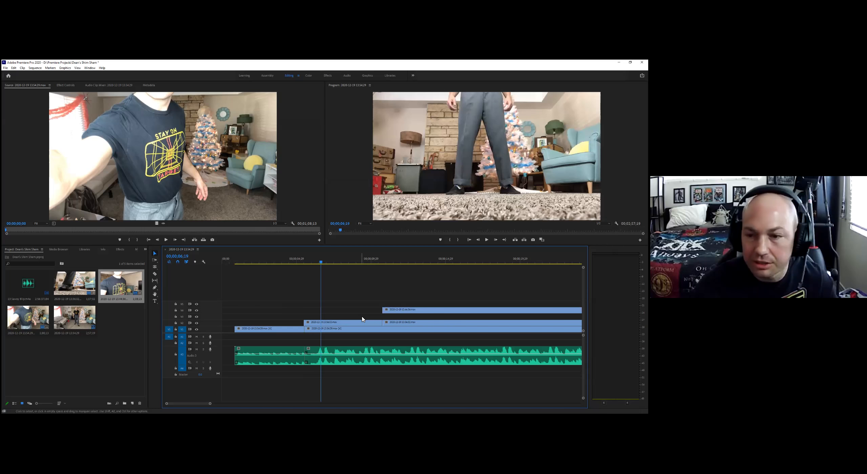
- Play the sequence from the start through the first two angle changes
key(Home)
key(space)
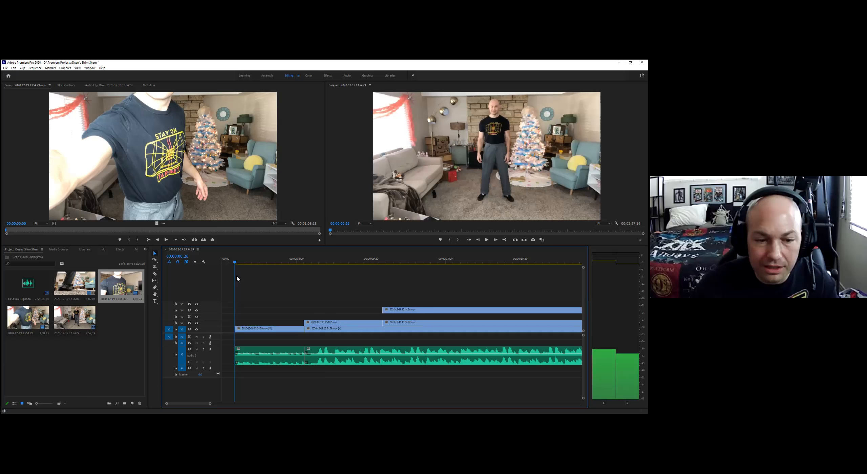
key(space)
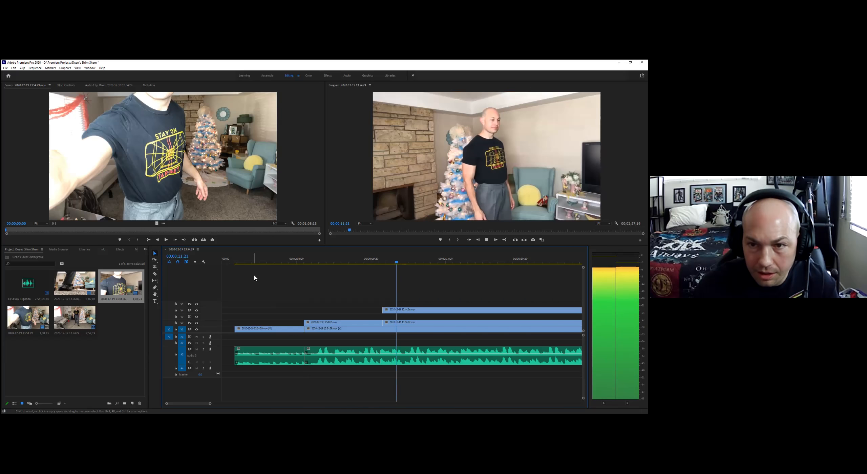
key(space)
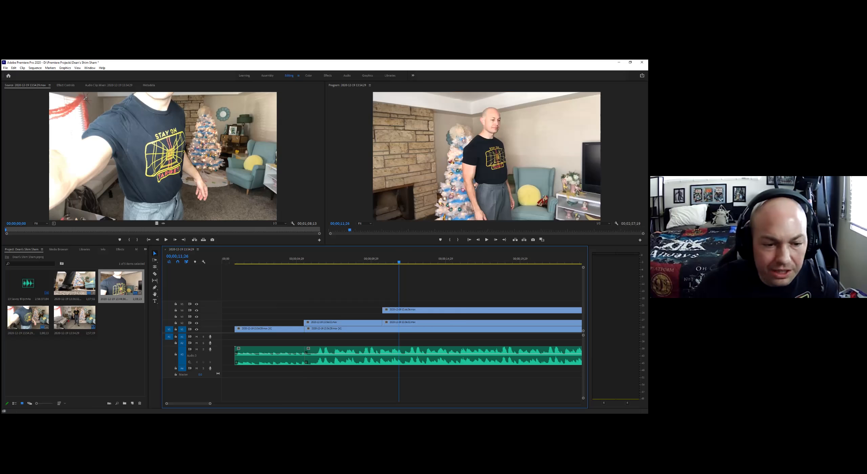
- Split the side-angle clip on the fourth video track at 00;00;19;23
drag(210, 403, 233, 403)
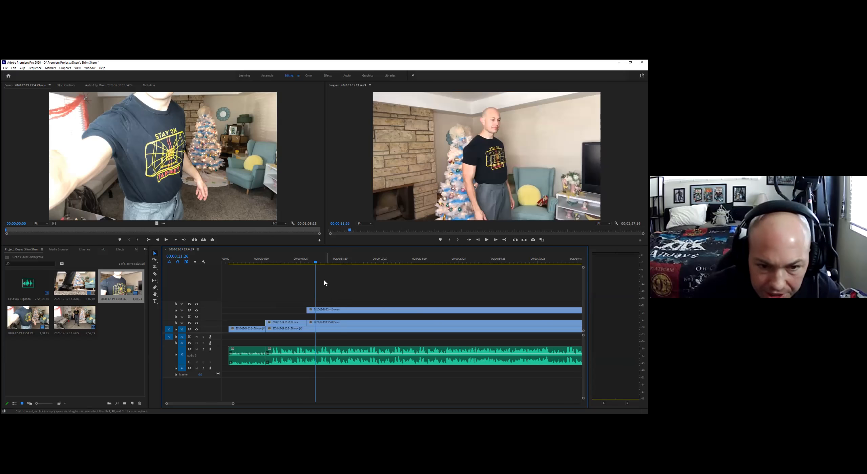
drag(315, 262, 332, 265)
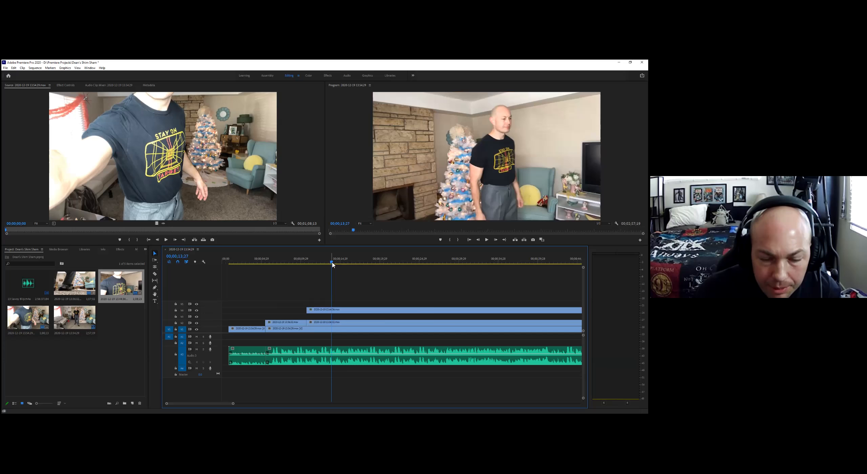
drag(329, 265, 379, 266)
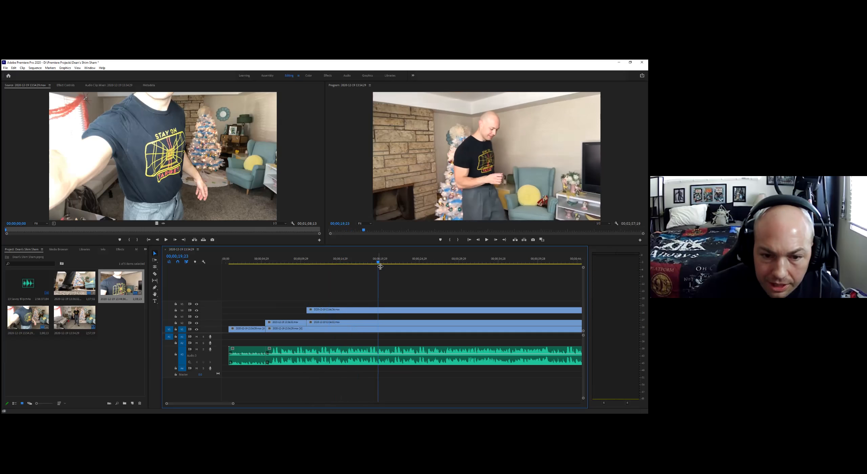
click(155, 274)
click(379, 309)
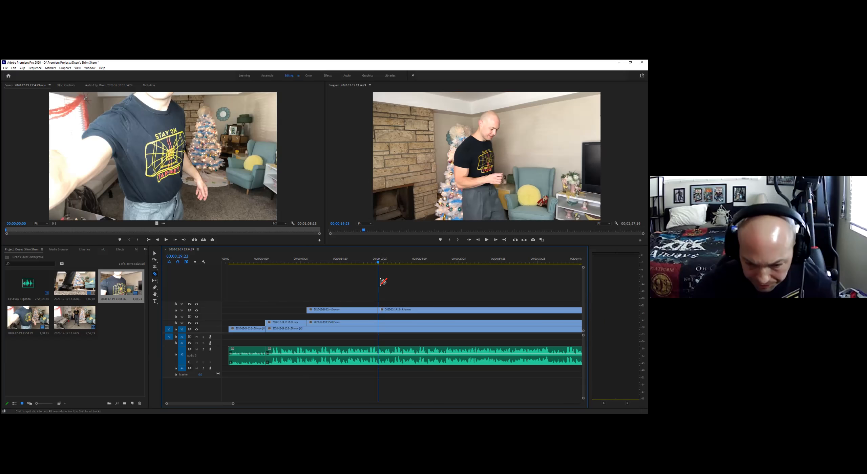
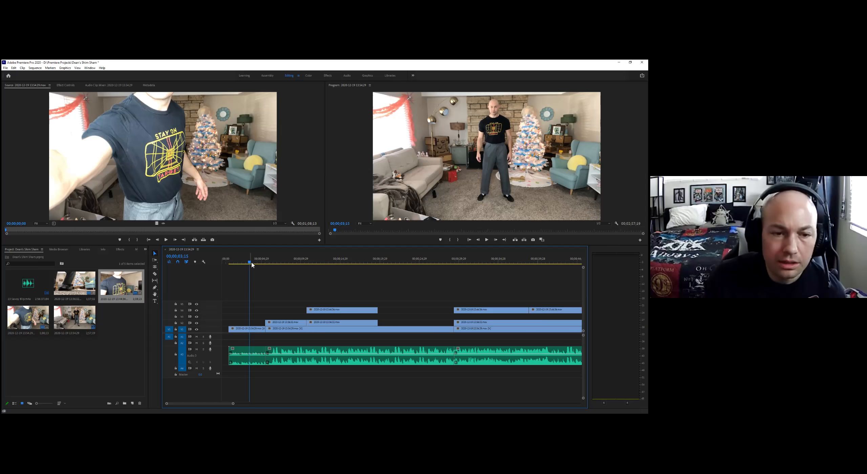
- Scrub through the edited angle changes from about 3 seconds to about 21 seconds
drag(253, 262, 390, 274)
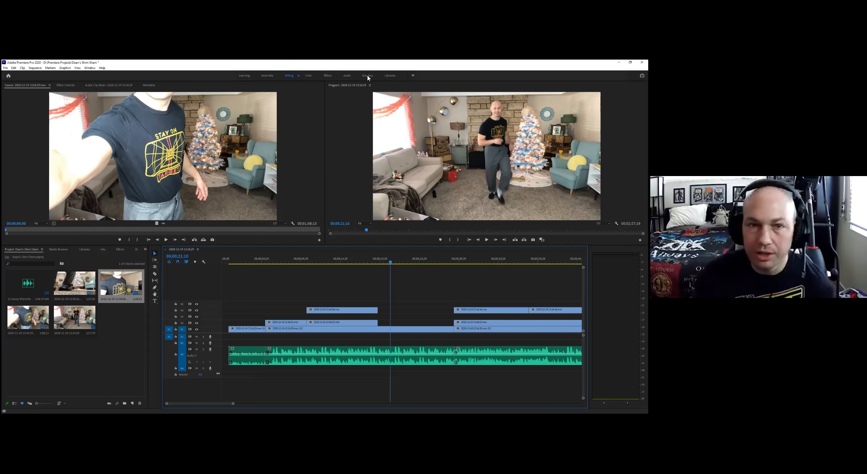
- Apply the Dip to Black dissolve transition to the start of the first clip on the first video track
click(328, 76)
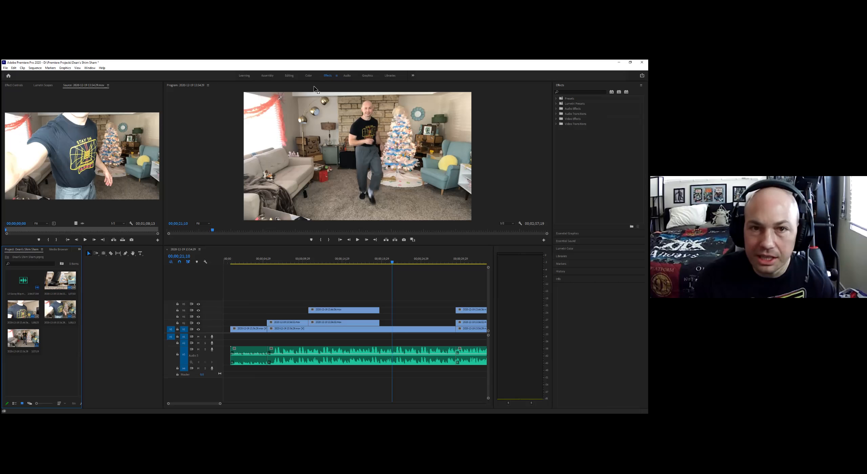
click(290, 76)
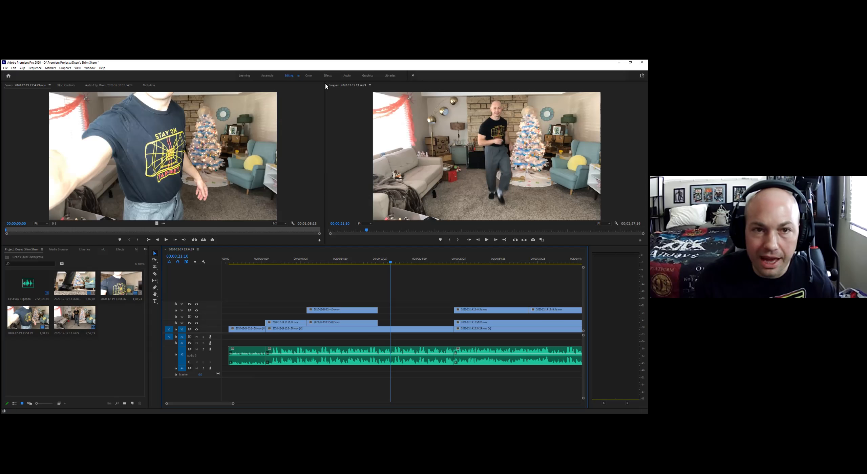
click(371, 78)
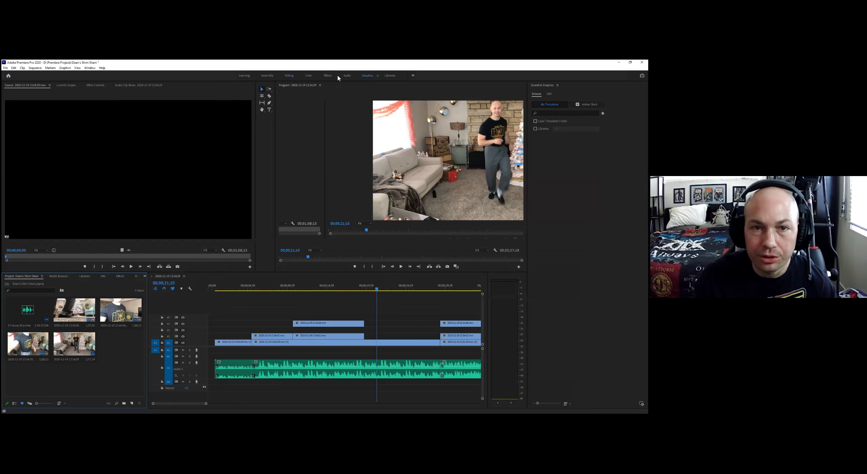
click(329, 79)
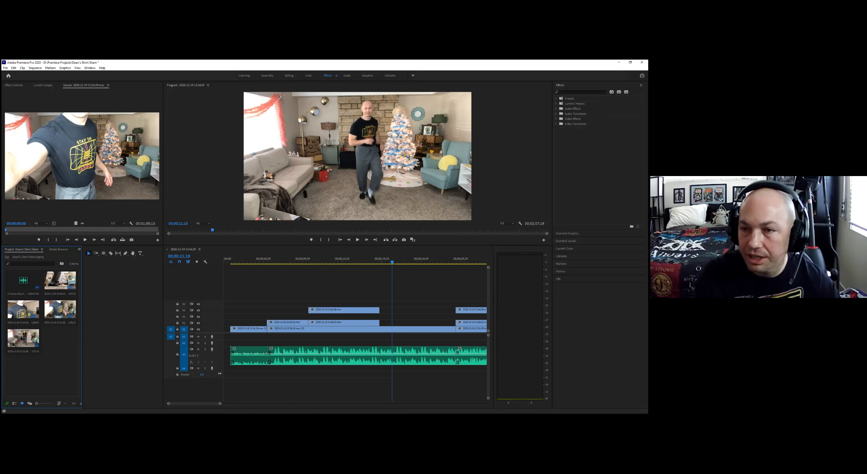
click(557, 124)
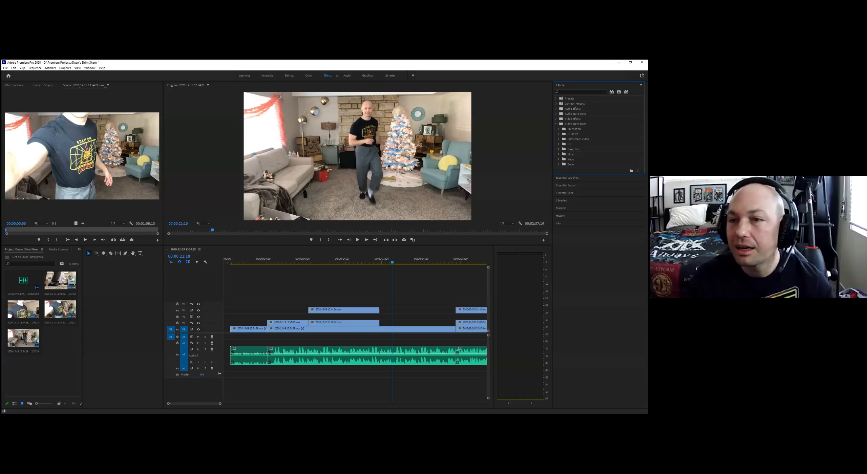
click(559, 134)
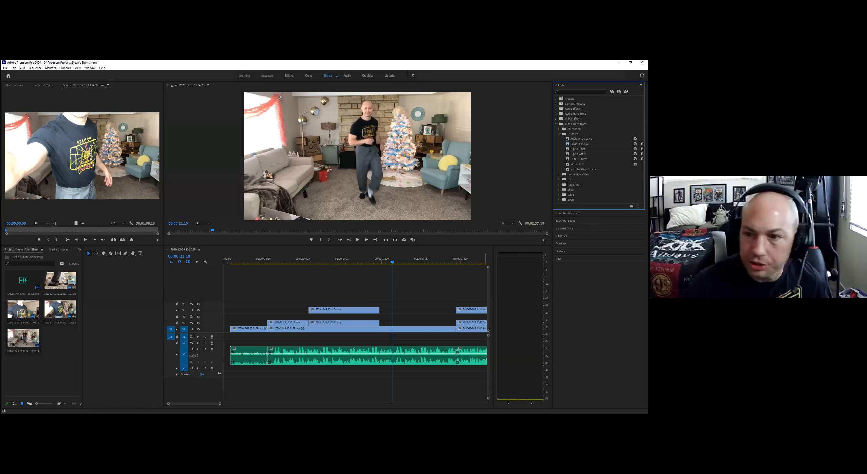
click(578, 150)
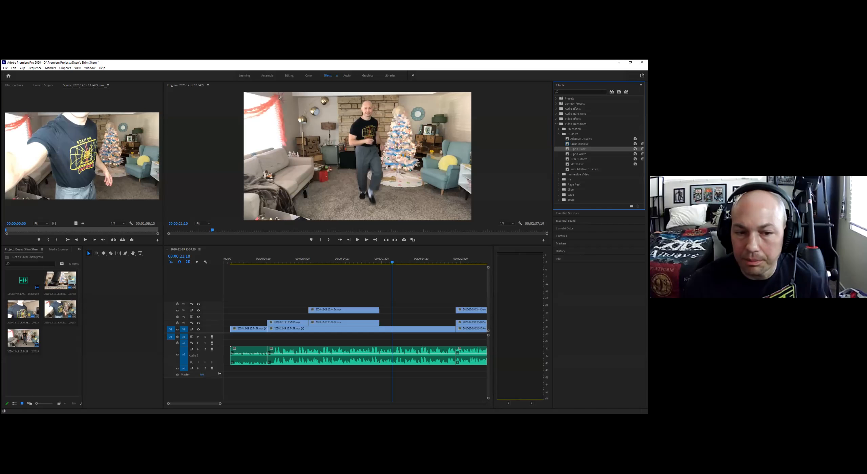
drag(578, 149, 234, 331)
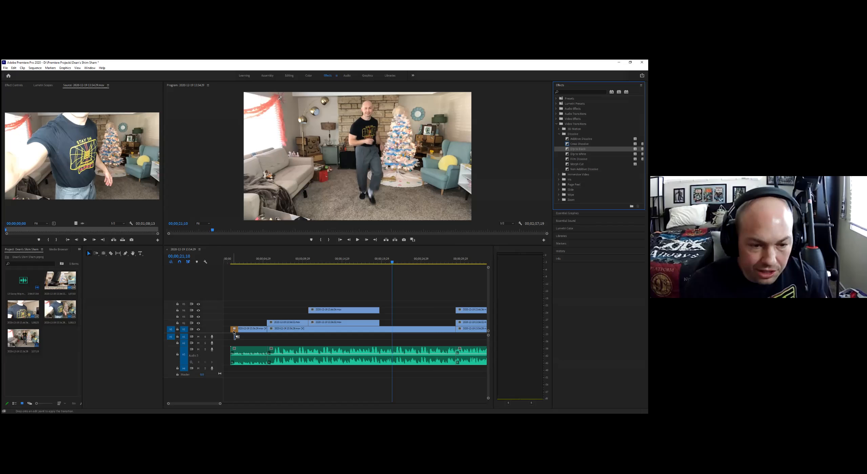
drag(233, 331, 233, 332)
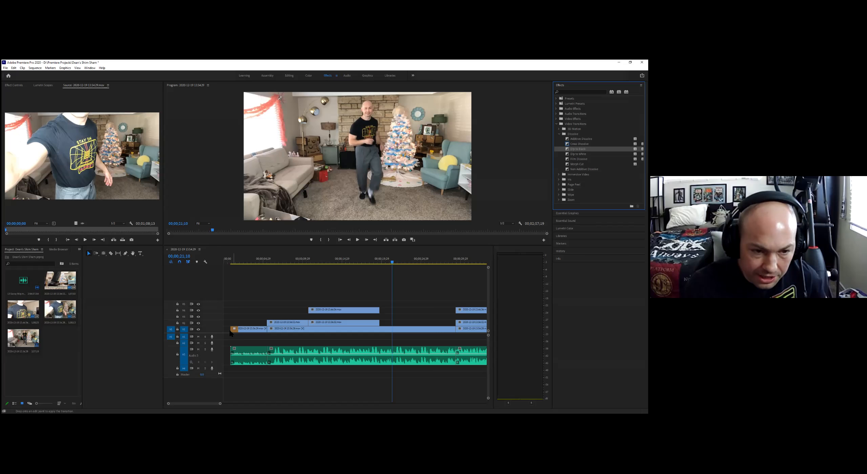
- Scrub through the opening fade and trim the end of the Dip to Black transition to 00;00;01;21
click(230, 263)
drag(229, 264, 246, 272)
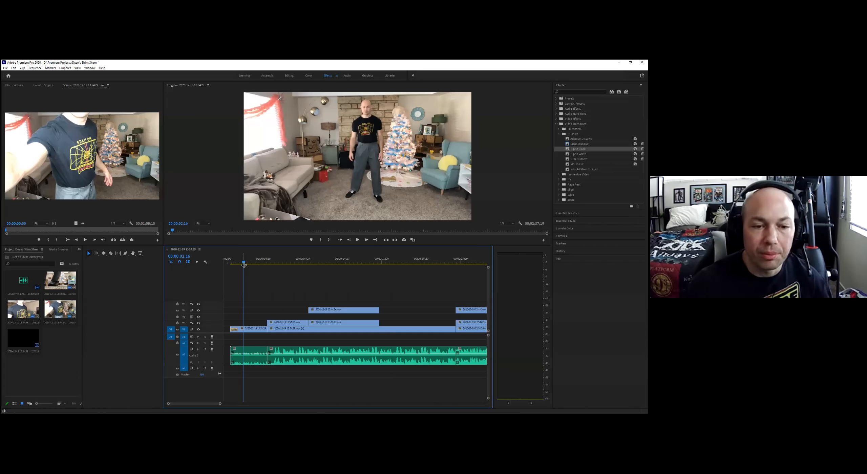
drag(245, 263, 237, 264)
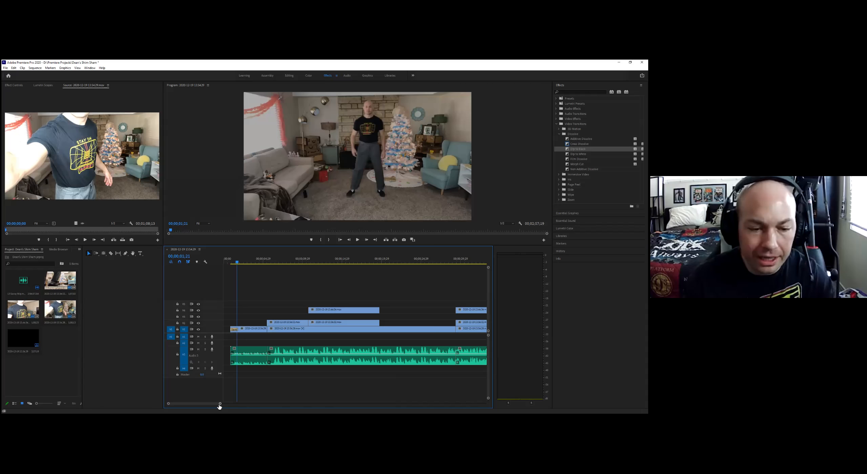
drag(220, 403, 188, 404)
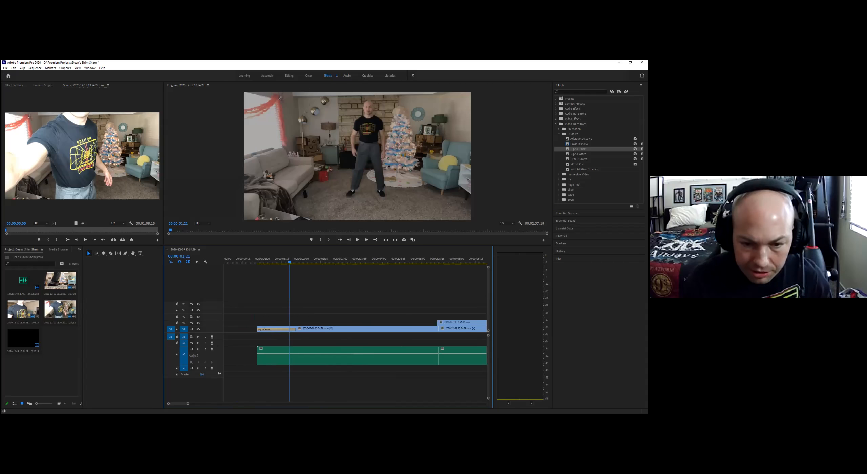
key(=)
key(=)
drag(390, 331, 356, 335)
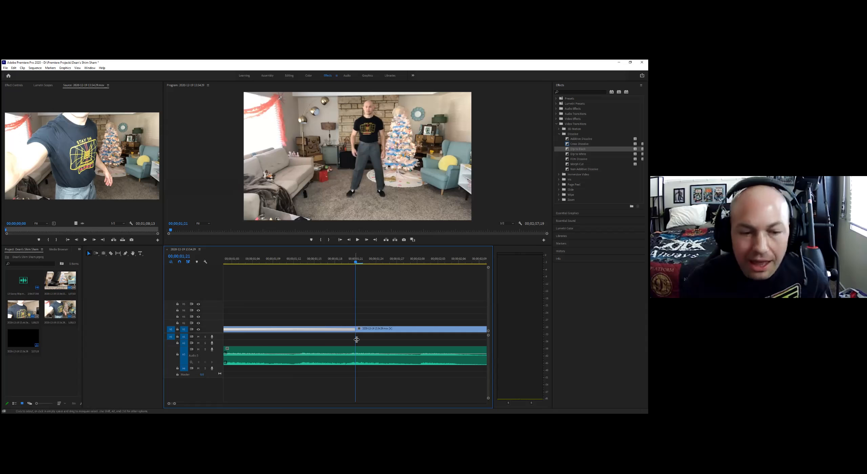
- Extend the start of the second video track's first clip earlier, then trim it back to about the first-track cut
drag(174, 404, 202, 404)
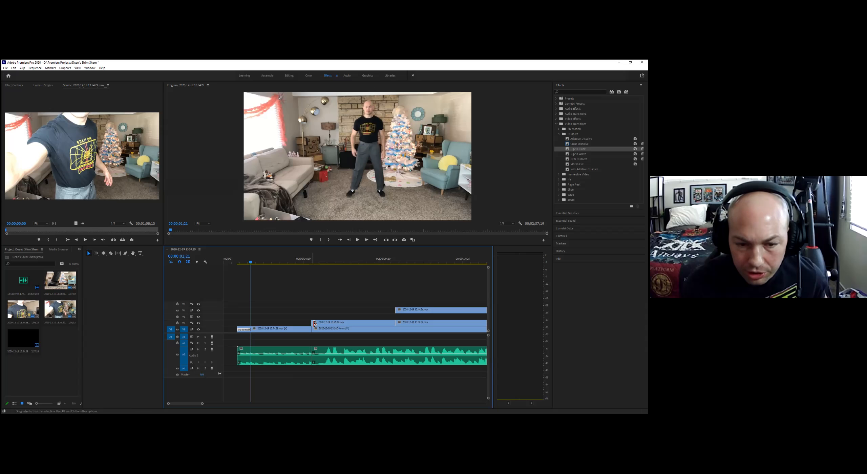
drag(315, 323, 307, 323)
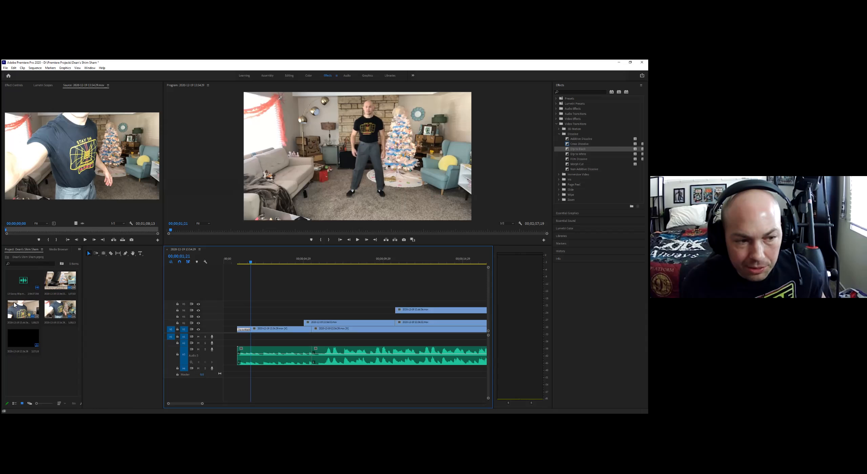
drag(306, 322, 319, 324)
click(319, 324)
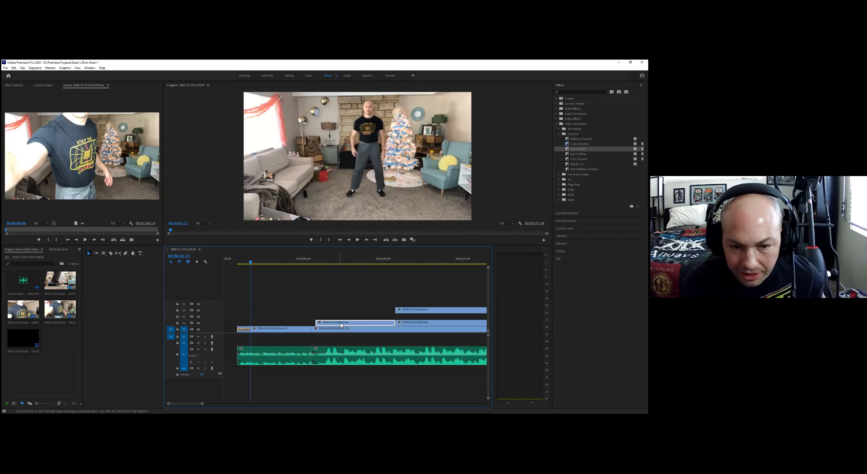
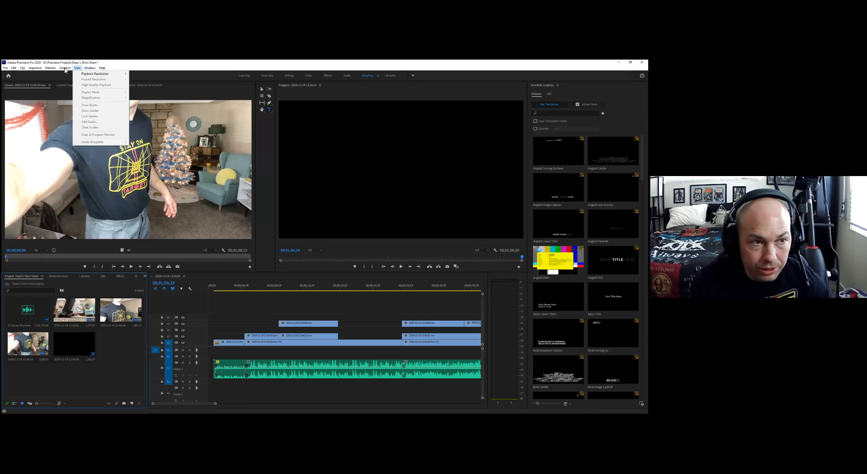
- Place the Basic Lower Third title template on the fifth video track near the sequence start and show it at 00;00;01;29
click(29, 69)
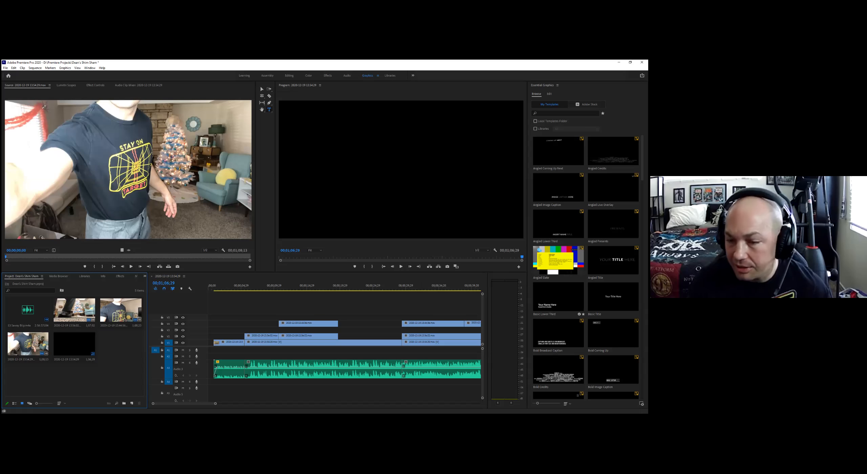
drag(558, 296, 222, 318)
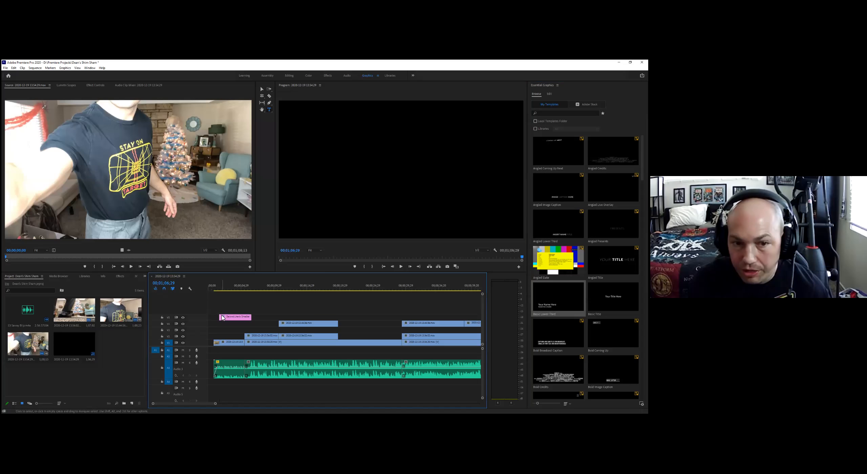
click(222, 290)
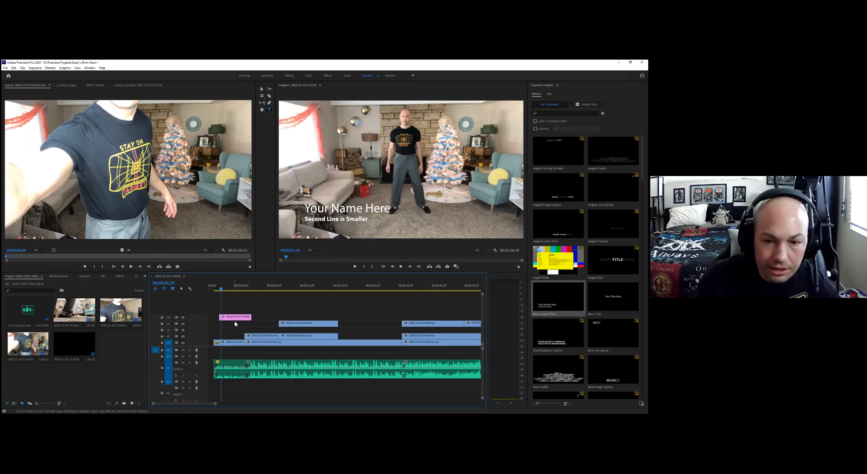
- Replace the title's "Your Name Here" line with "sdfsdfsdfs" and select the whole line
triple_click(323, 209)
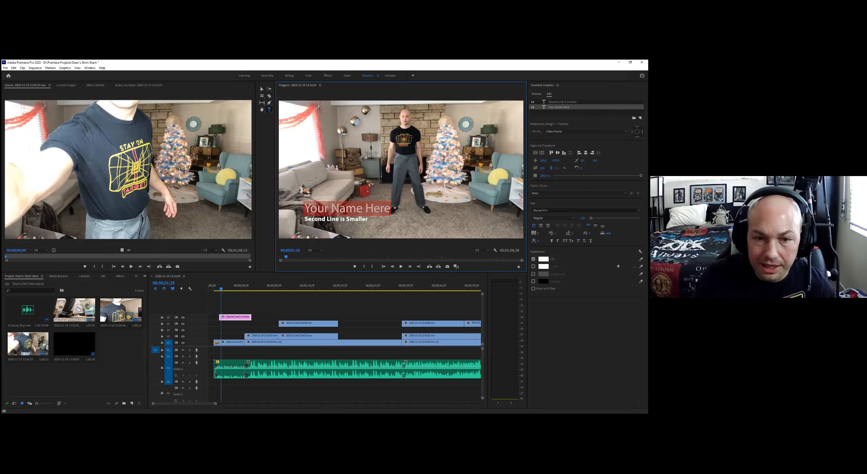
text(sdfsdfsdfs)
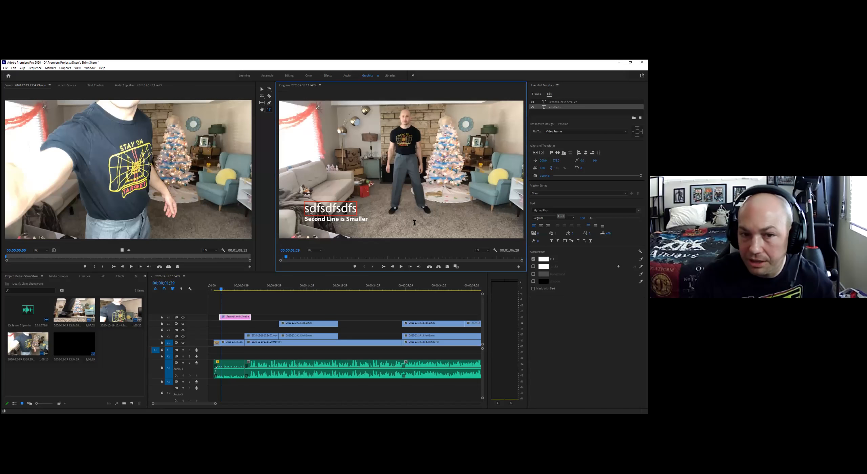
key(ctrl+a)
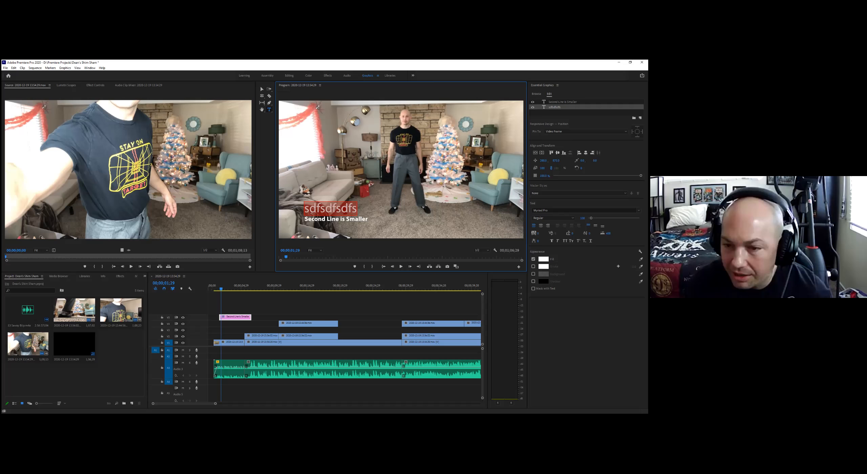
- Try a shadow with a larger distance on the title's first line
click(533, 281)
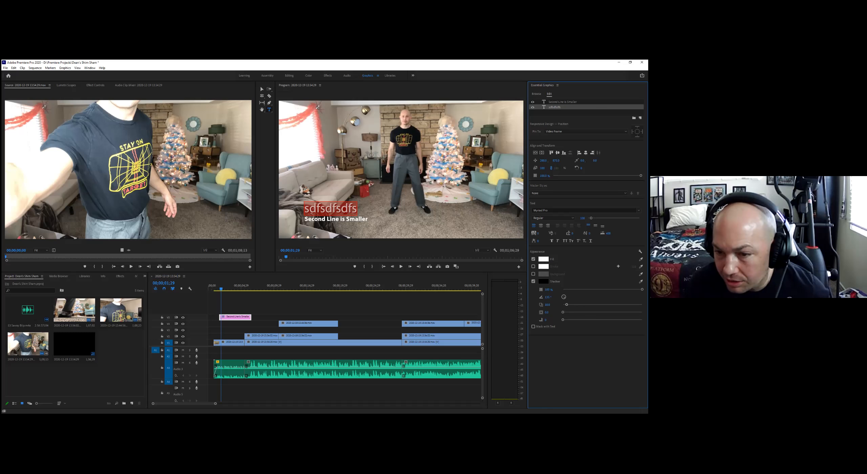
drag(566, 305, 591, 305)
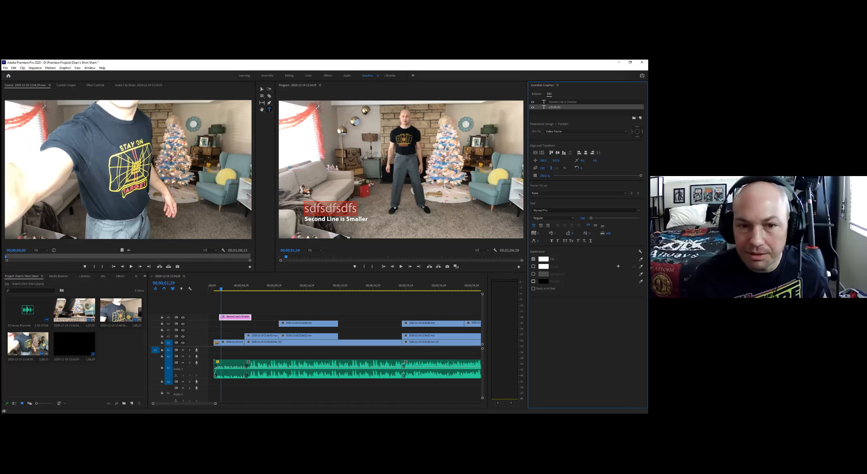
click(391, 219)
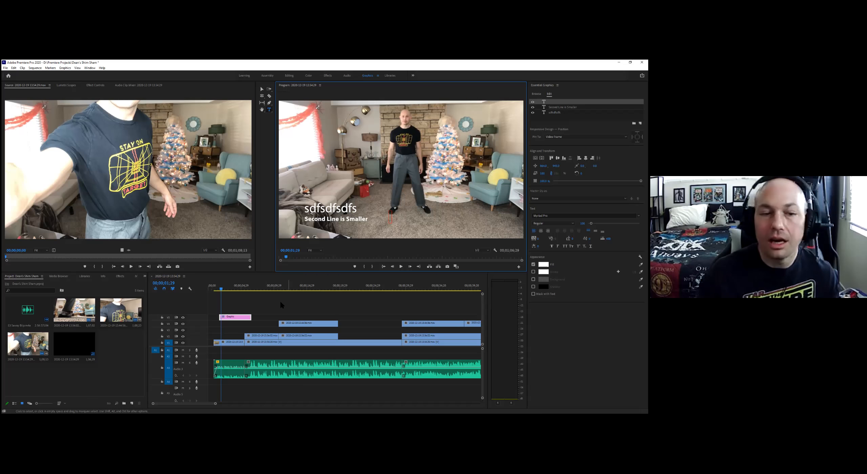
- Shorten the title clip to end at the first angle change and move both title lines higher in the frame
mouse_move(252, 318)
mouse_down()
mouse_move(233, 322)
mouse_move(245, 321)
mouse_up()
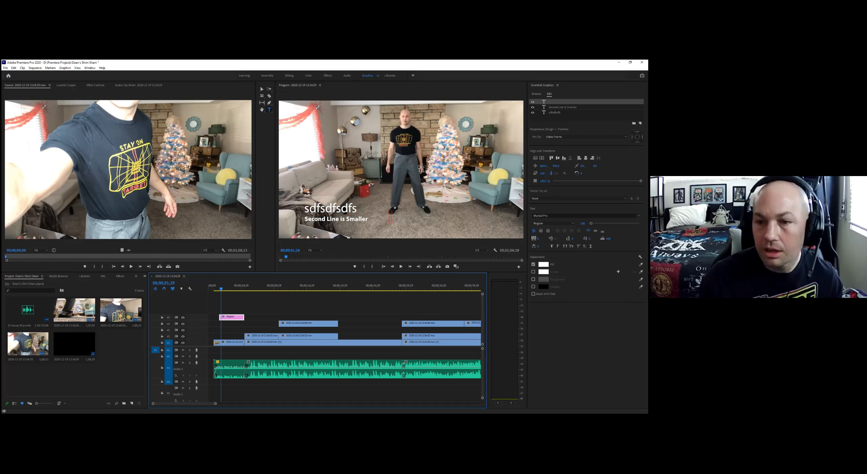
click(291, 76)
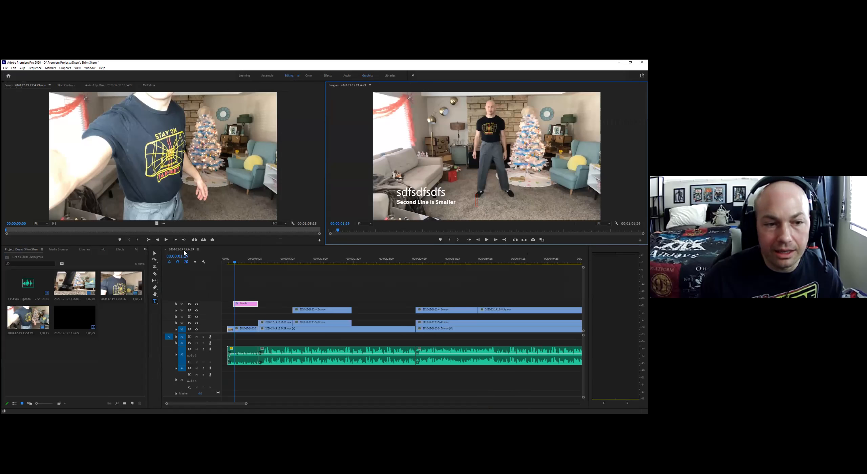
click(154, 253)
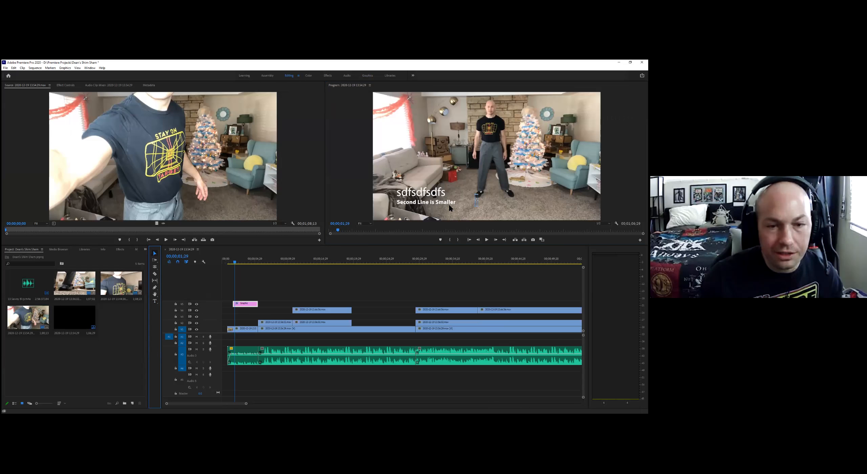
click(428, 200)
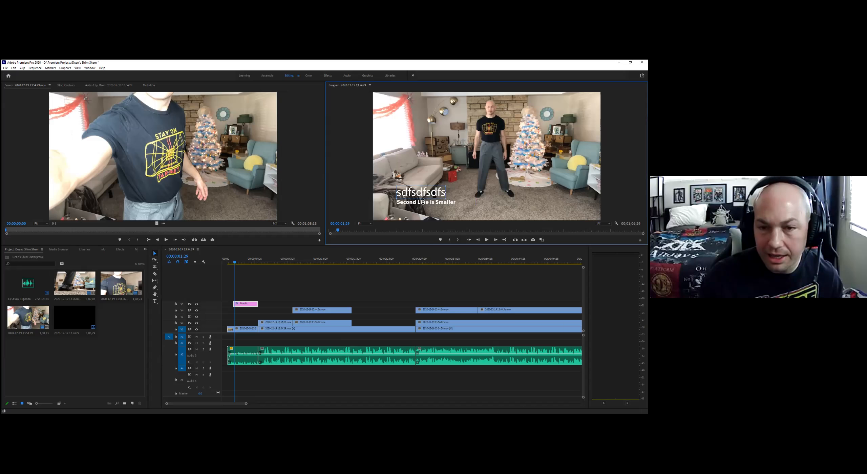
drag(422, 205, 417, 184)
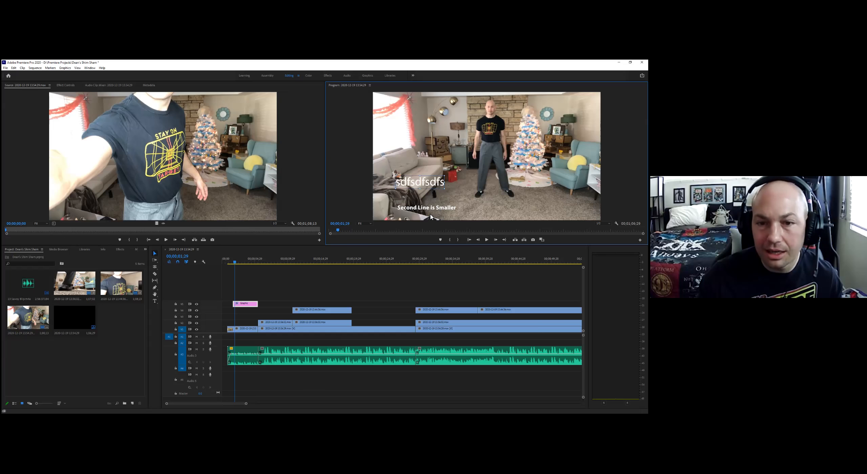
mouse_move(430, 209)
mouse_down()
mouse_move(436, 203)
mouse_move(424, 198)
mouse_up()
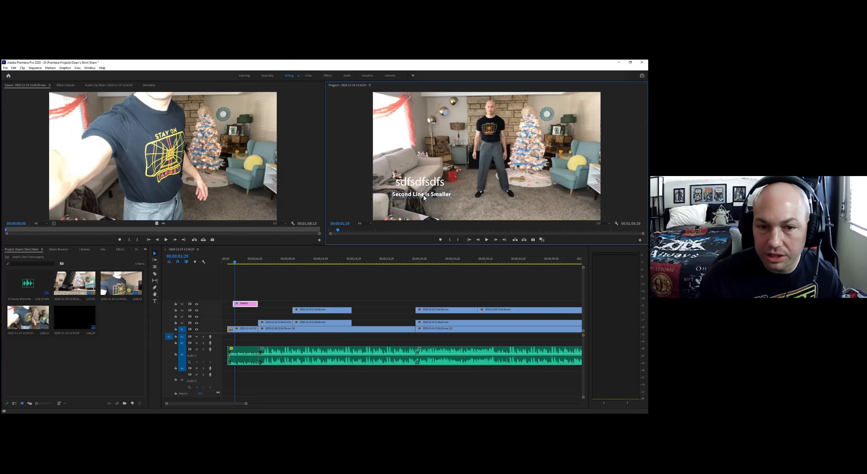
drag(424, 198, 425, 198)
- Delete the title clip from the fifth video track and return the playhead to near the sequence start
click(242, 304)
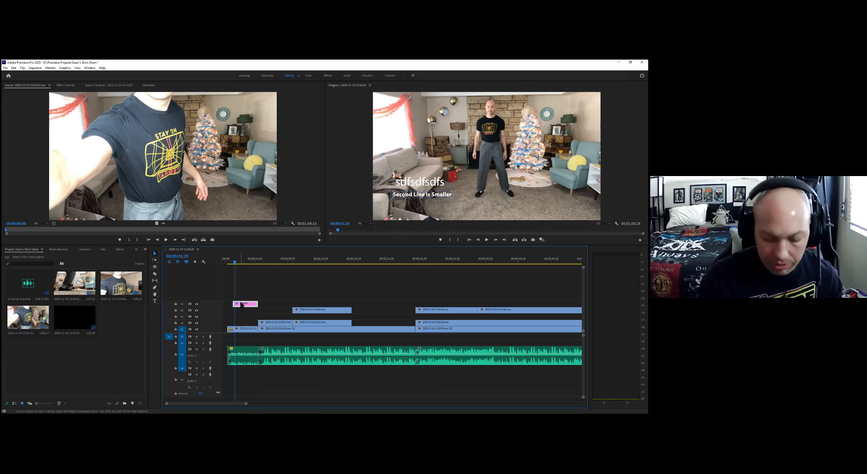
key(Delete)
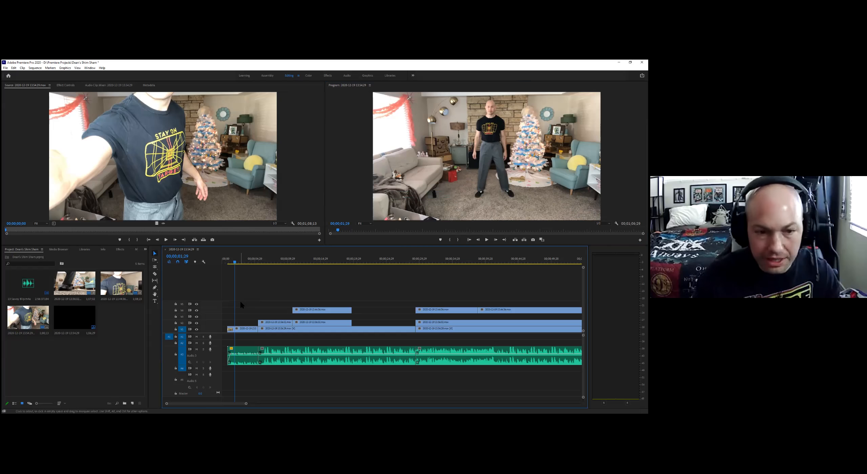
click(230, 264)
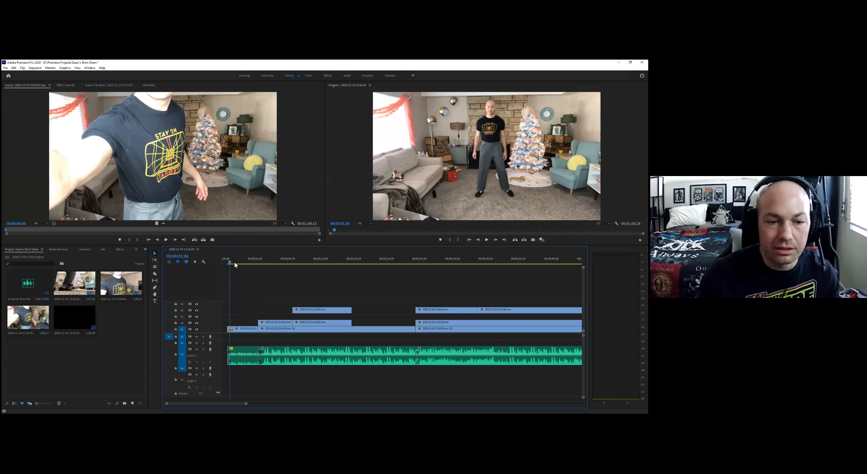
- Place the playhead at 00;00;02;20 and select the sequence's first clip so its frame can be adjusted in the program view
click(239, 264)
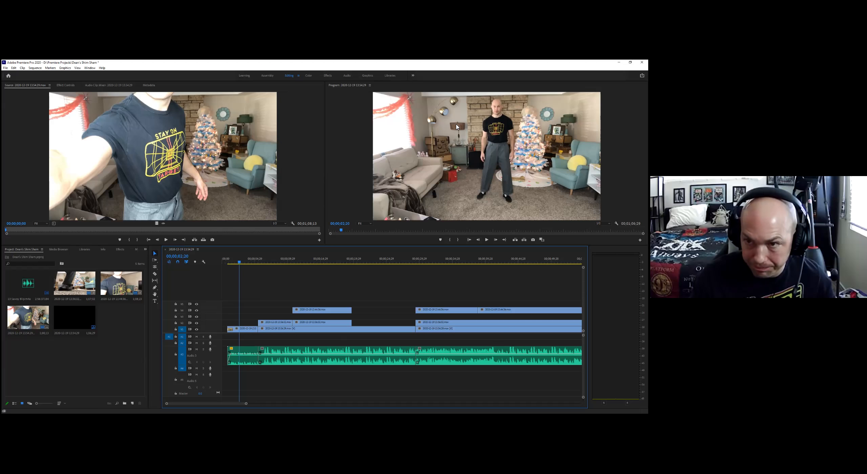
click(463, 140)
click(459, 143)
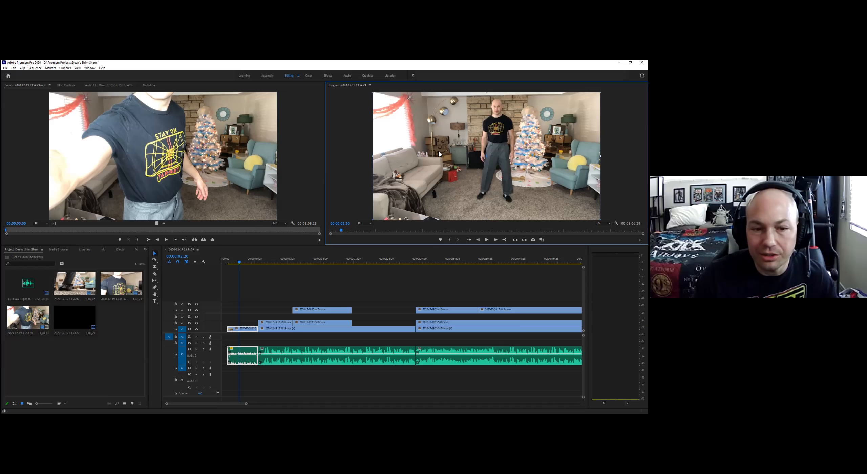
click(246, 333)
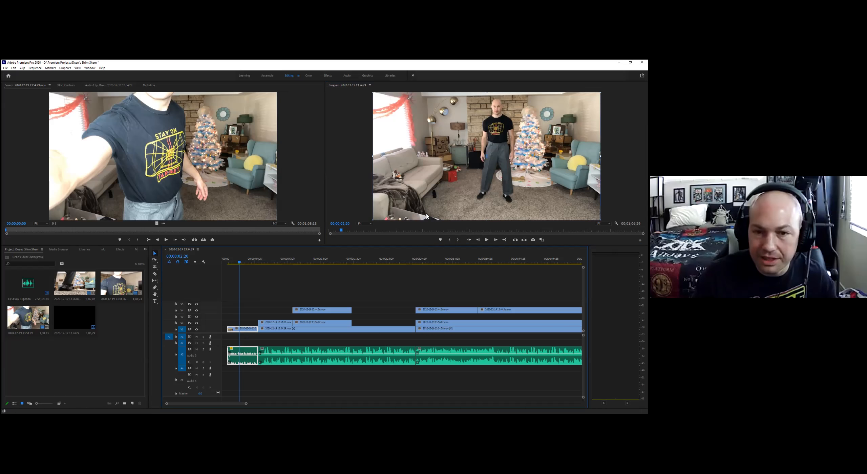
click(437, 198)
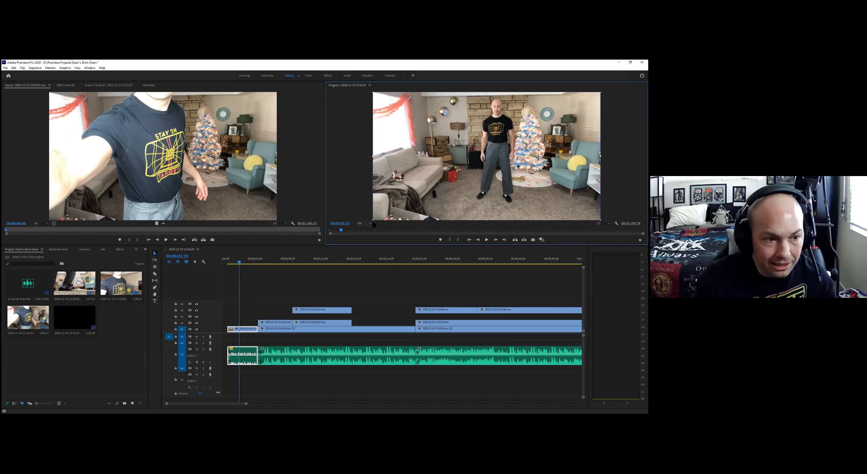
click(119, 250)
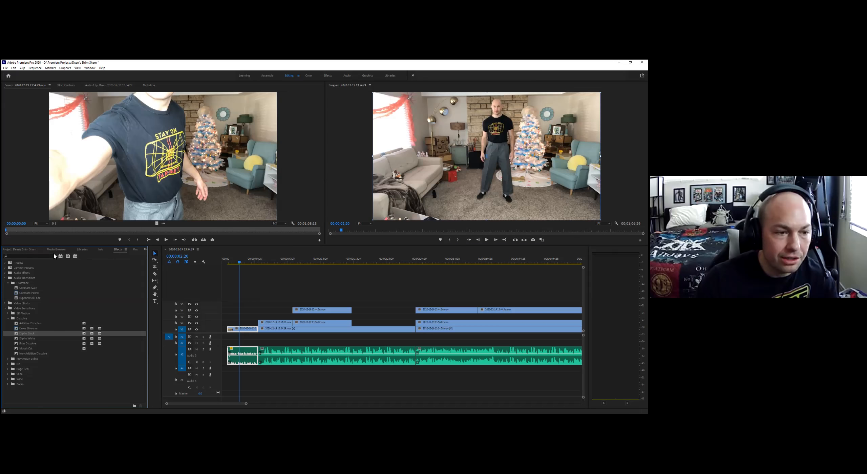
click(26, 251)
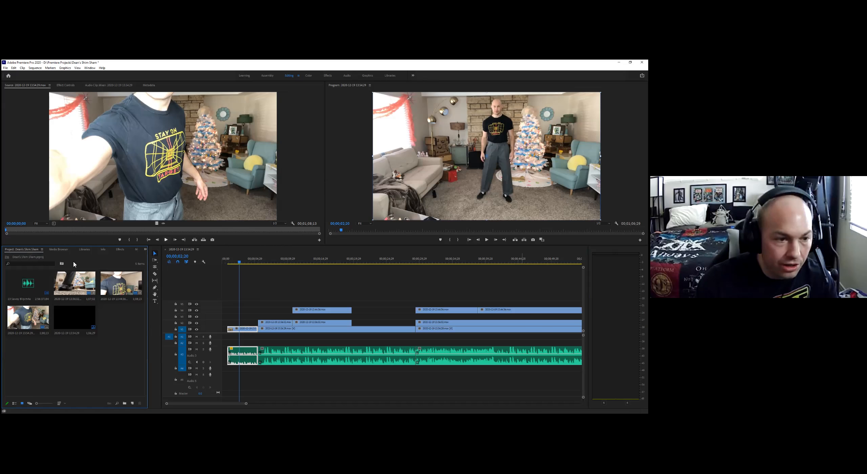
click(146, 250)
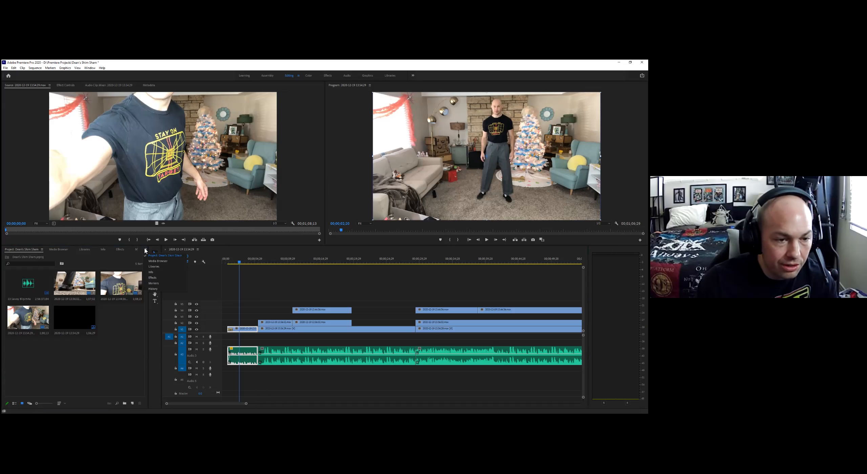
click(146, 252)
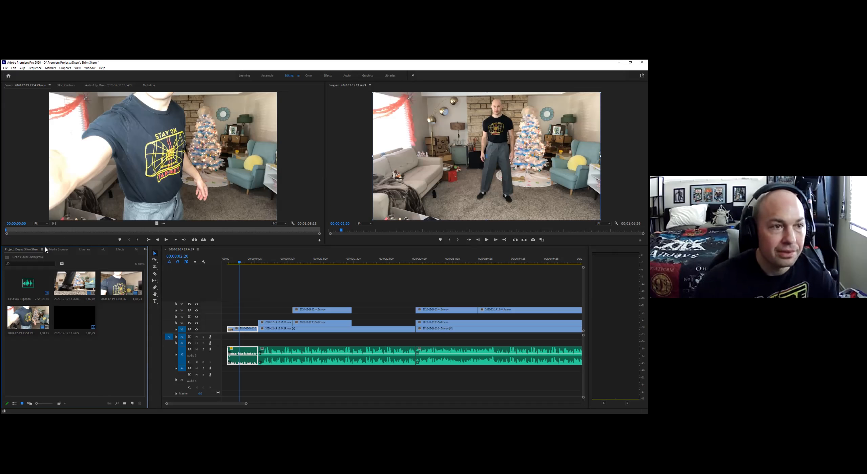
- Load the first clip into the source view and scale its picture to about half the frame size
double_click(243, 330)
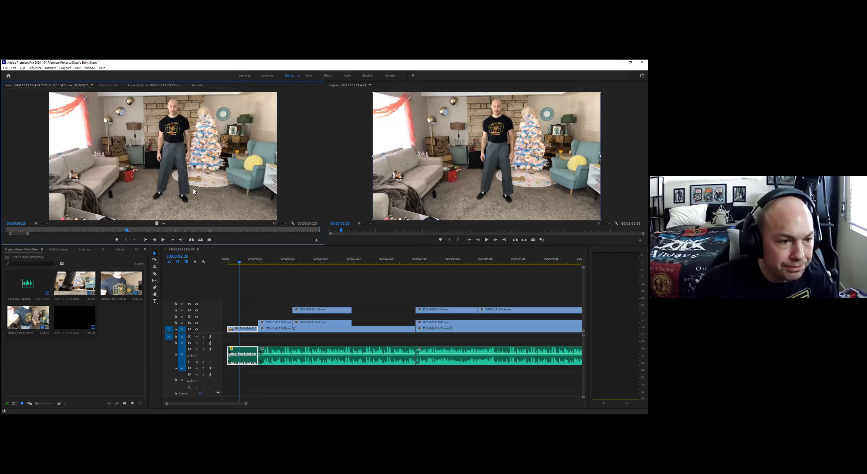
click(433, 200)
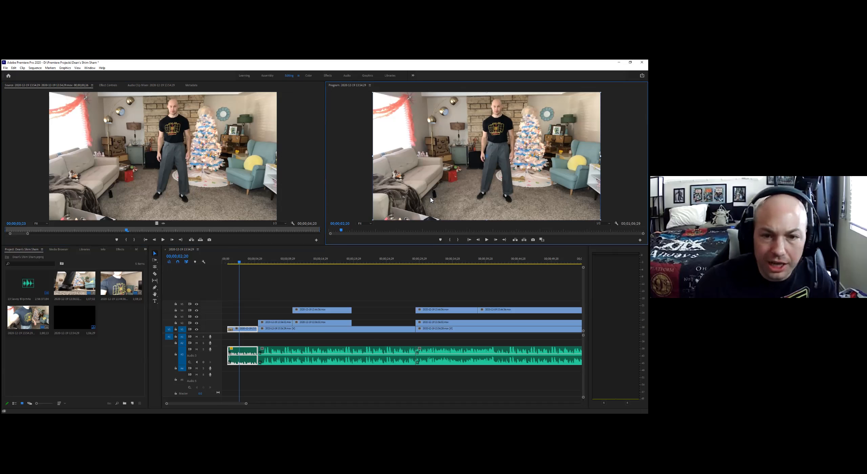
right_click(426, 196)
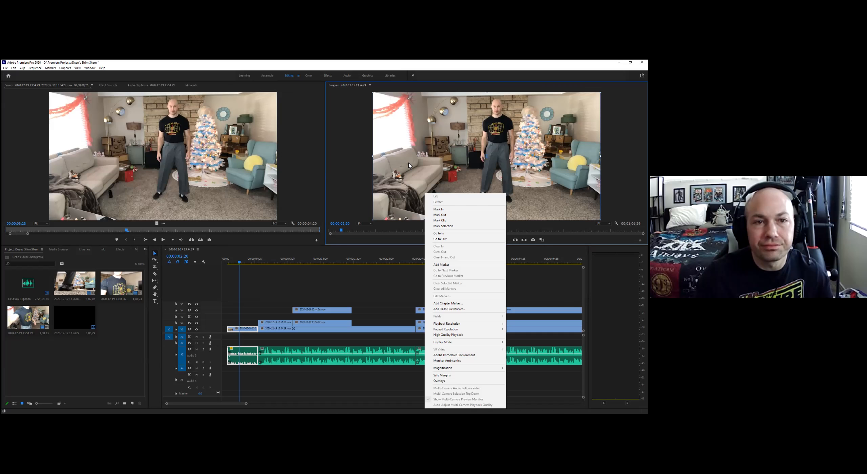
click(402, 139)
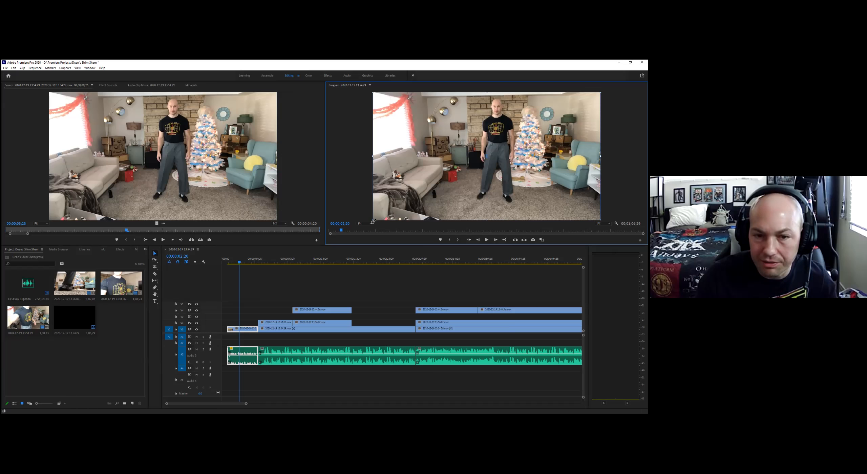
drag(374, 221, 426, 190)
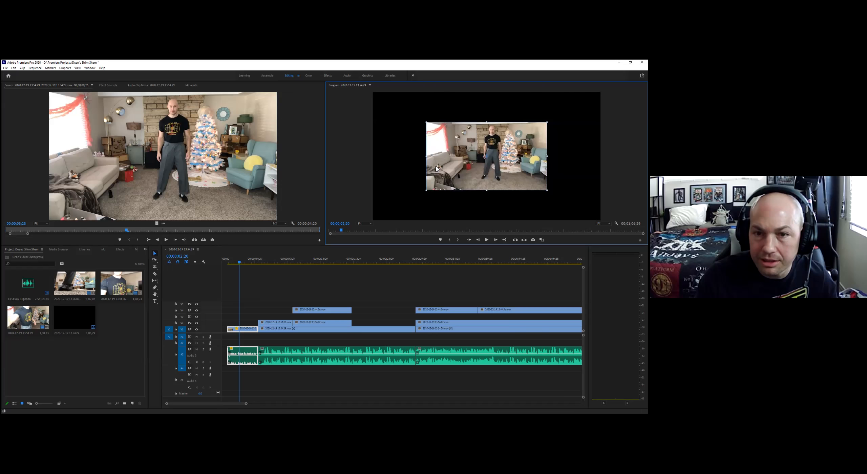
- Move the shrunken picture into the upper-left corner of the video frame and check it at 00;00;04;12
right_click(438, 162)
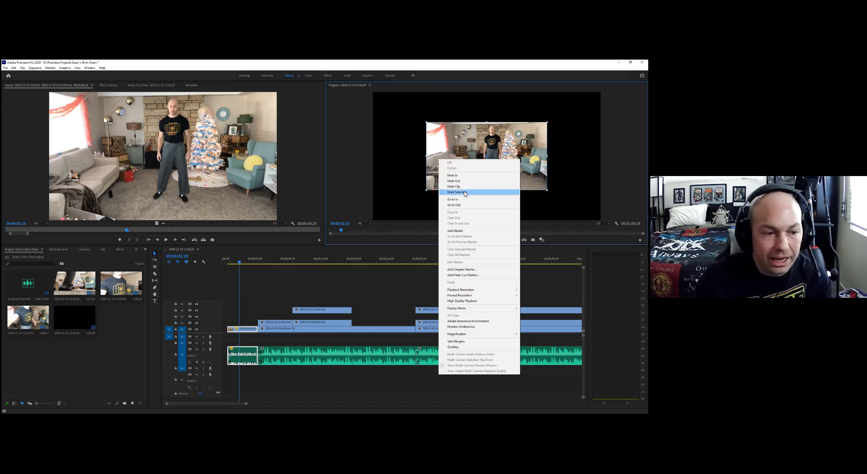
click(422, 191)
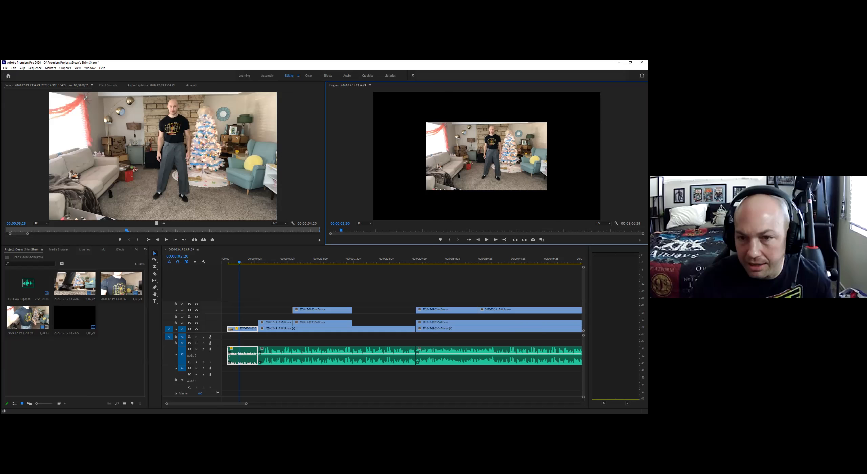
click(155, 258)
click(487, 156)
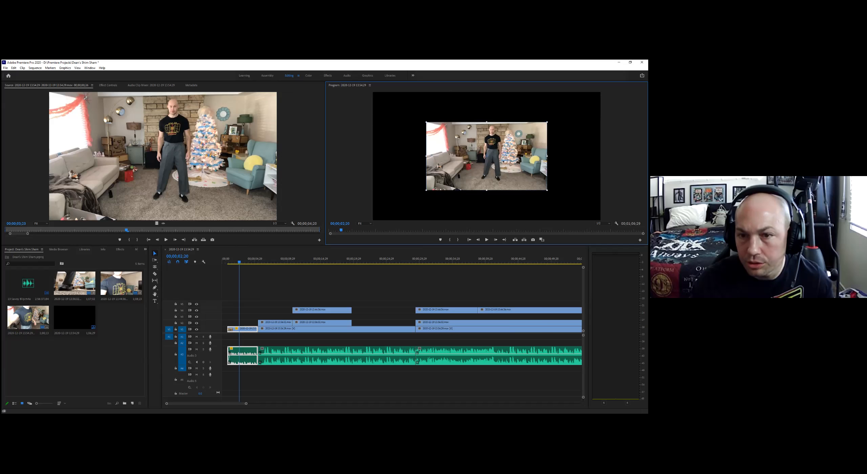
drag(516, 172, 463, 142)
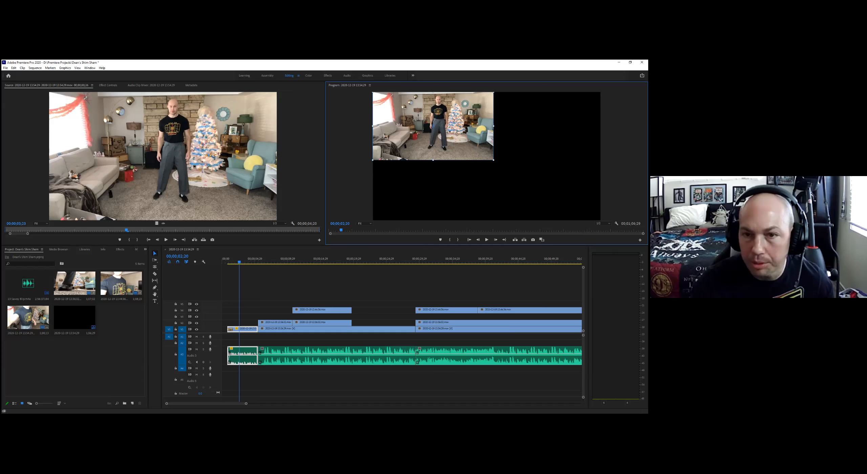
mouse_move(239, 263)
mouse_down()
mouse_move(290, 264)
mouse_move(251, 263)
mouse_up()
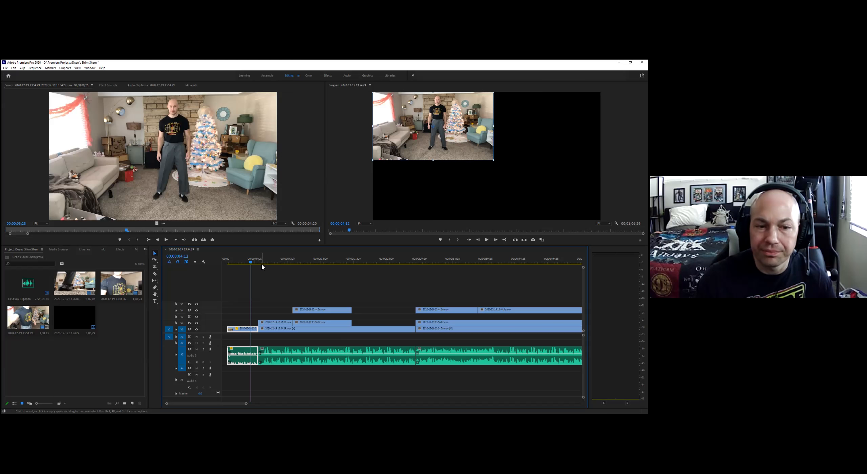
click(460, 138)
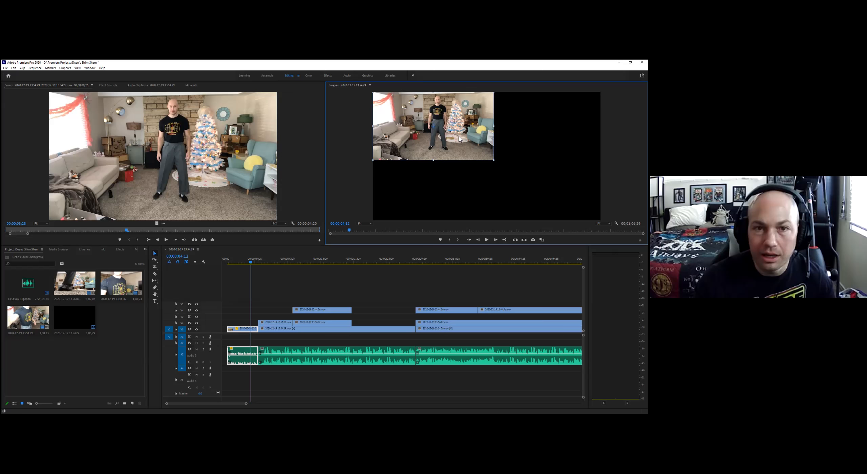
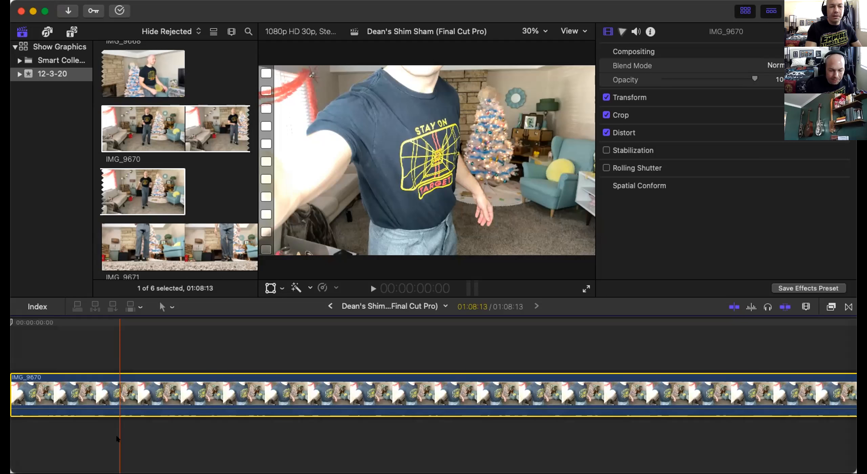
- Switch to Final Cut Pro and try an audio fade-in at the start of the IMG_9670 clip
drag(142, 407, 141, 403)
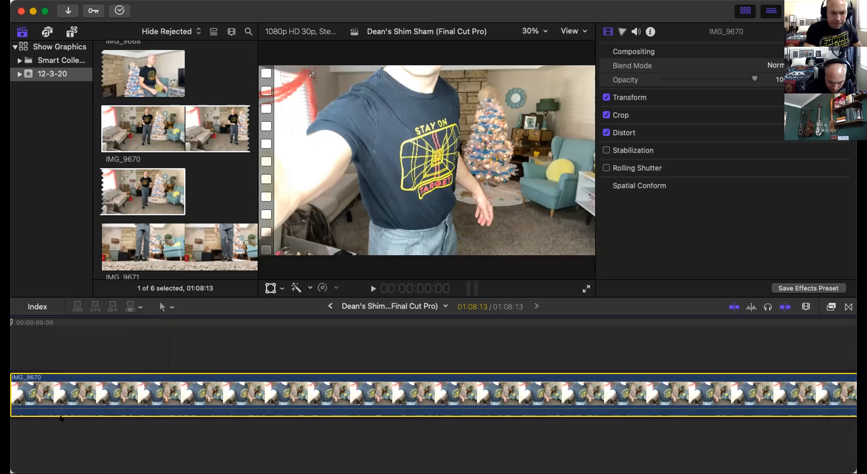
scroll(94, 401, right, 1)
scroll(93, 402, left, 3)
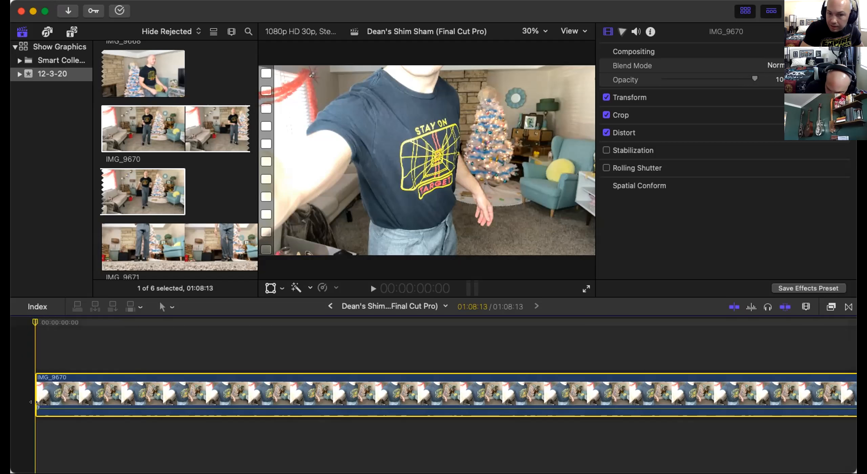
drag(34, 402, 72, 403)
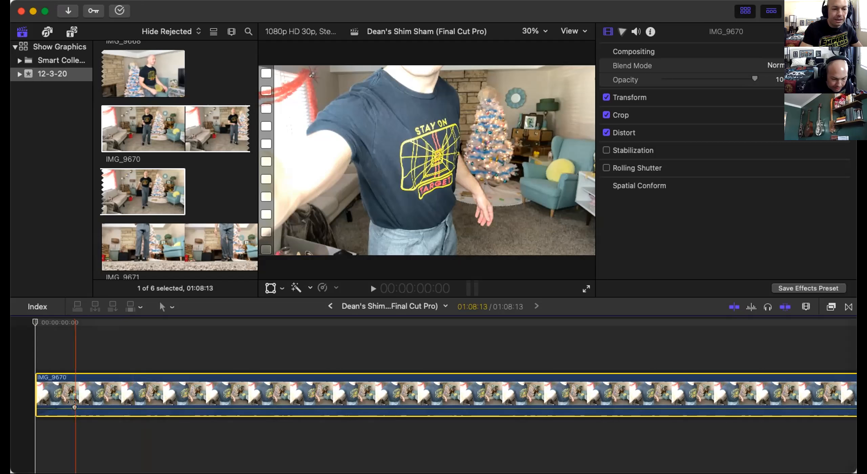
drag(71, 403, 43, 403)
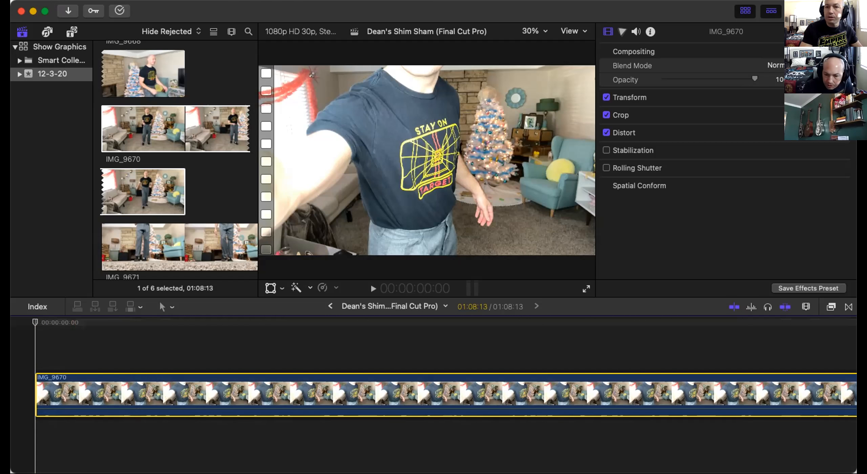
click(130, 1)
mouse_move(159, 0)
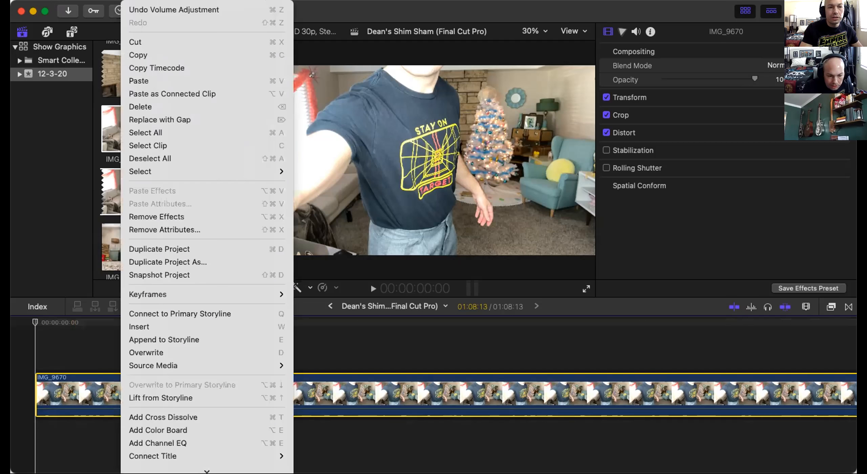
click(130, 1)
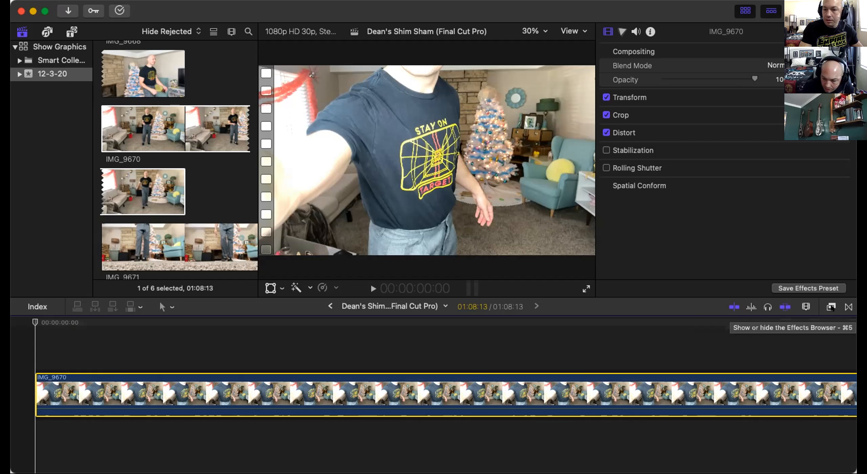
- Show the Effects Browser and look through the installed video effects for a fade
click(833, 308)
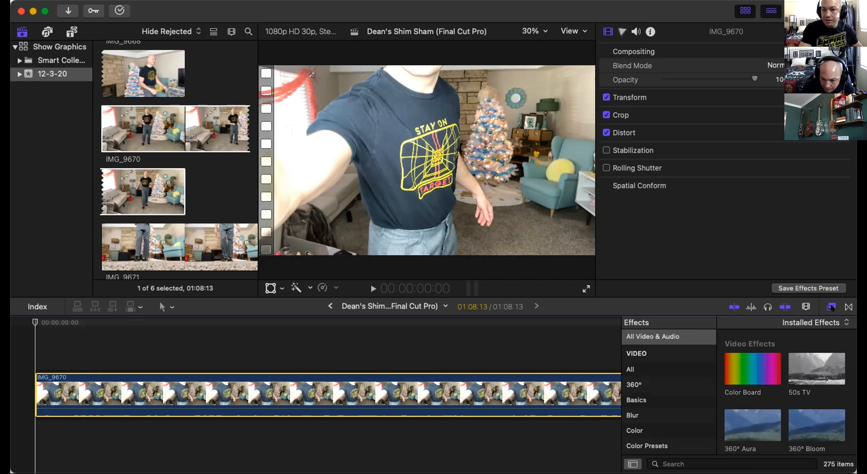
scroll(769, 372, down, 3)
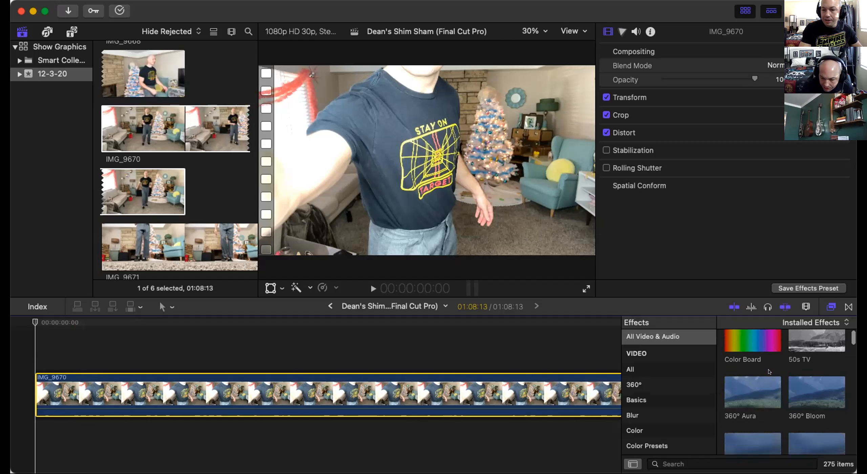
scroll(770, 372, up, 2)
scroll(770, 372, down, 5)
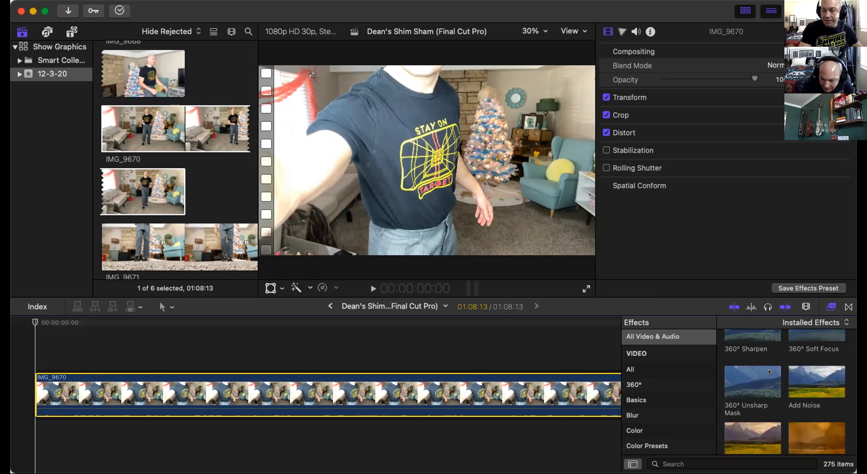
scroll(770, 372, down, 1)
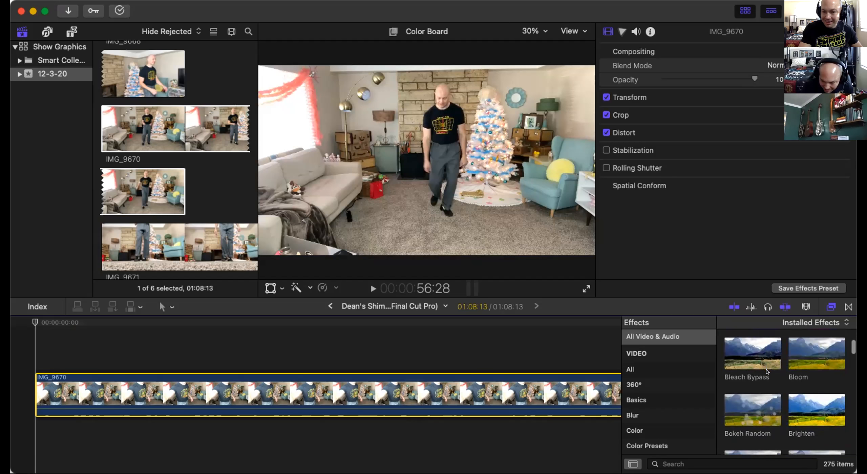
scroll(767, 372, down, 10)
scroll(768, 372, down, 5)
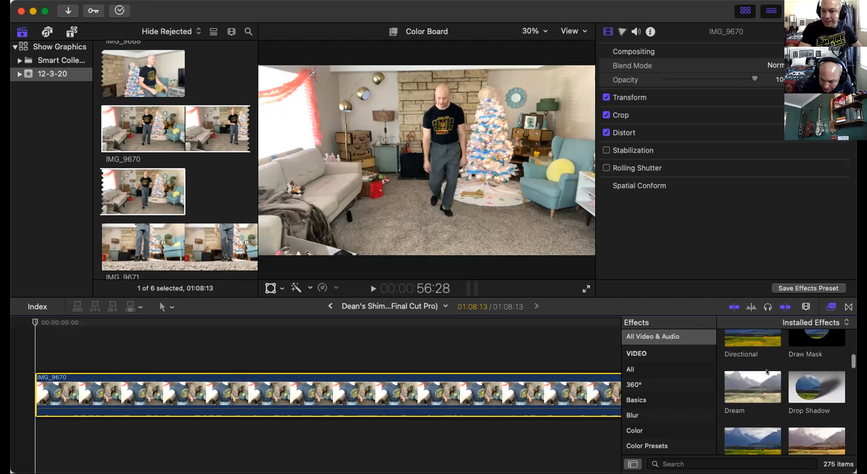
scroll(768, 372, down, 3)
- Search the installed effects for "fade", and clear the search to list all effects again
click(701, 461)
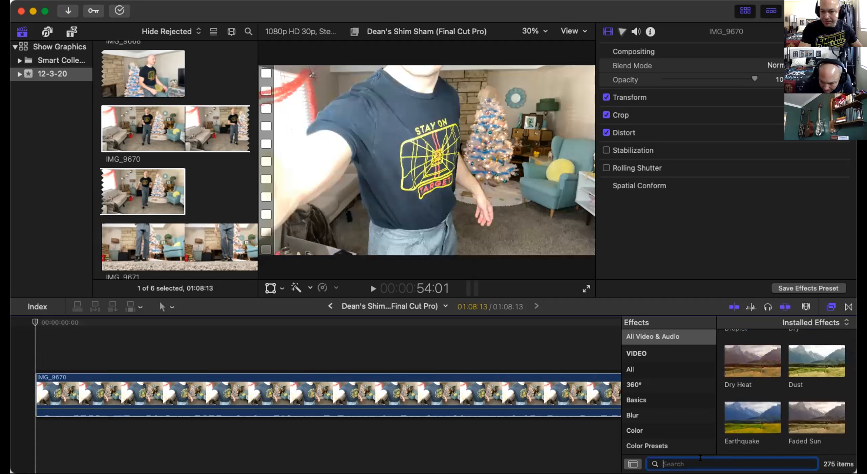
text(fade)
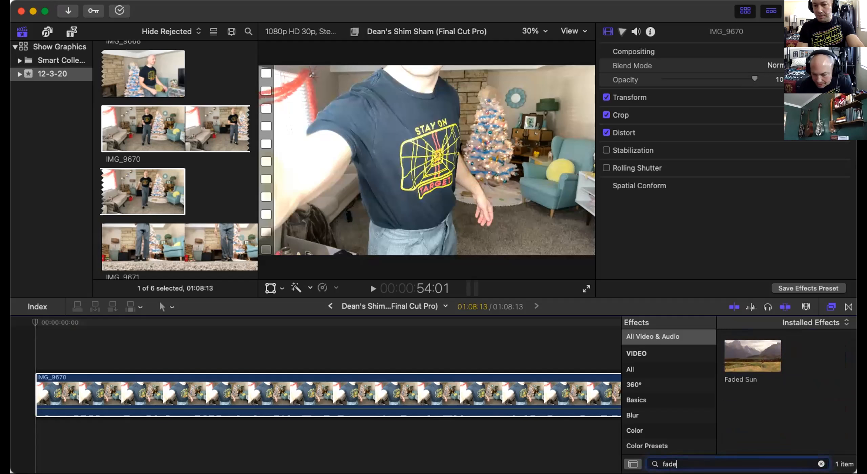
key(BackSpace)
key(BackSpace)
key(BackSpace)
key(BackSpace)
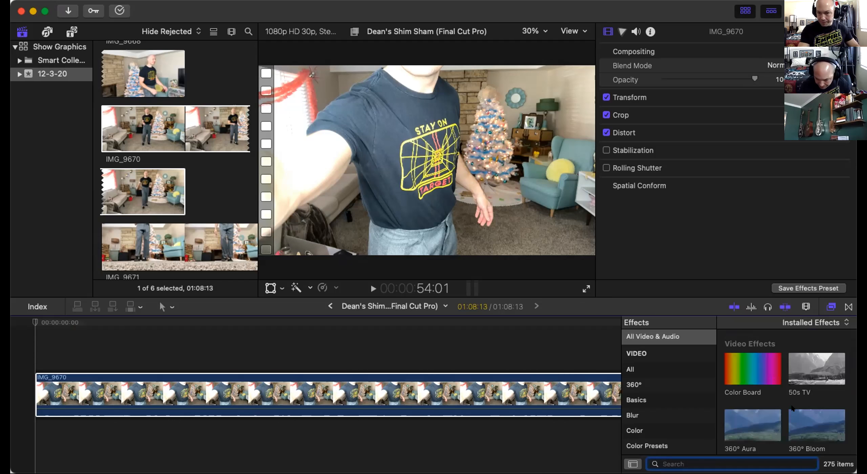
click(842, 327)
click(842, 324)
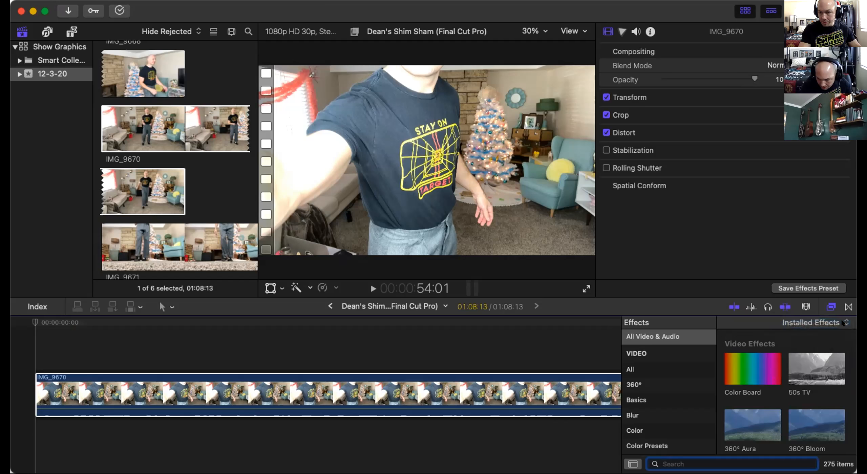
- Look through the effect categories and the installed video effects for a fade
scroll(657, 382, down, 5)
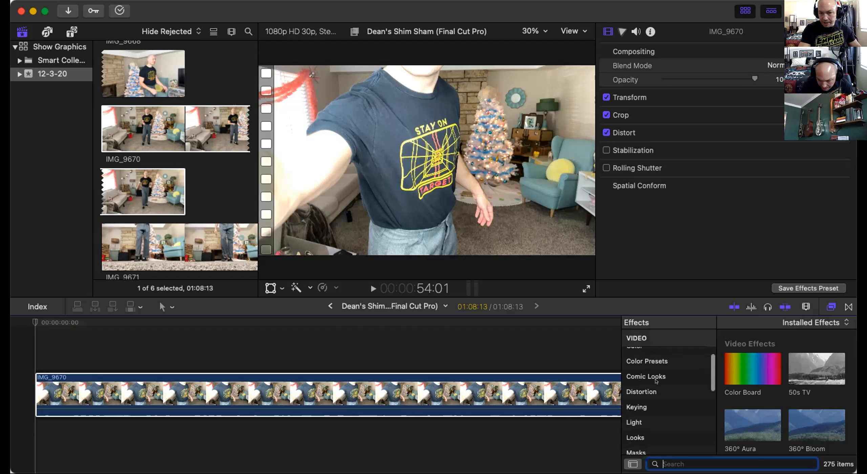
scroll(657, 381, down, 3)
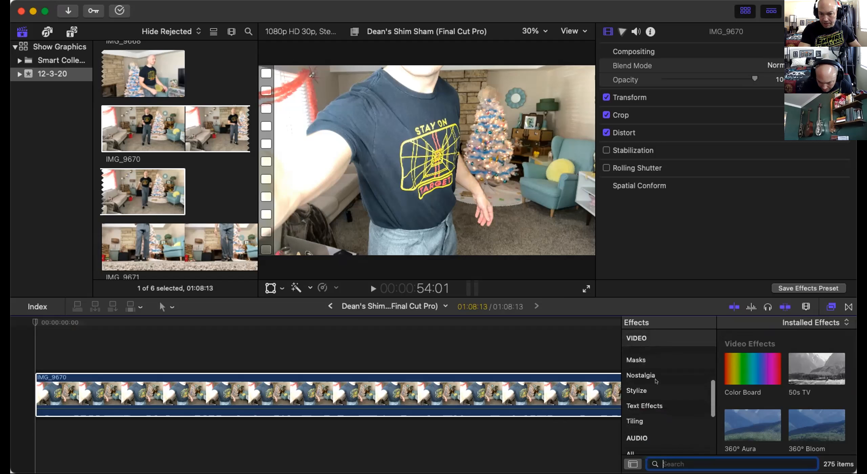
scroll(657, 382, up, 4)
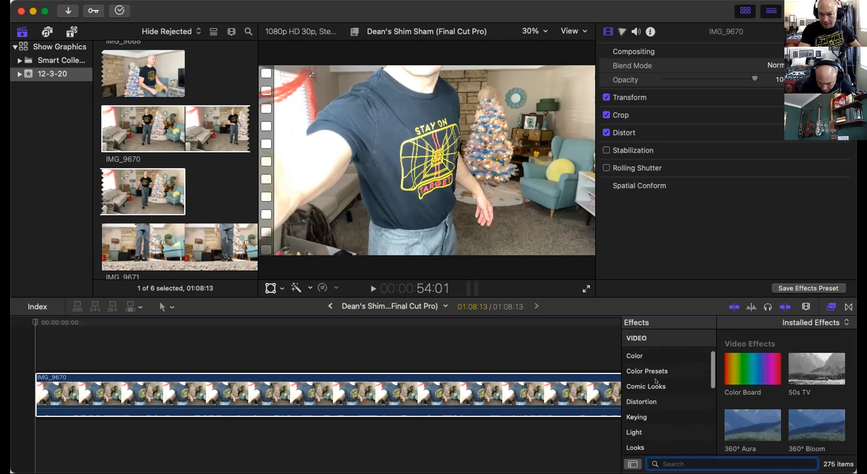
scroll(656, 382, up, 3)
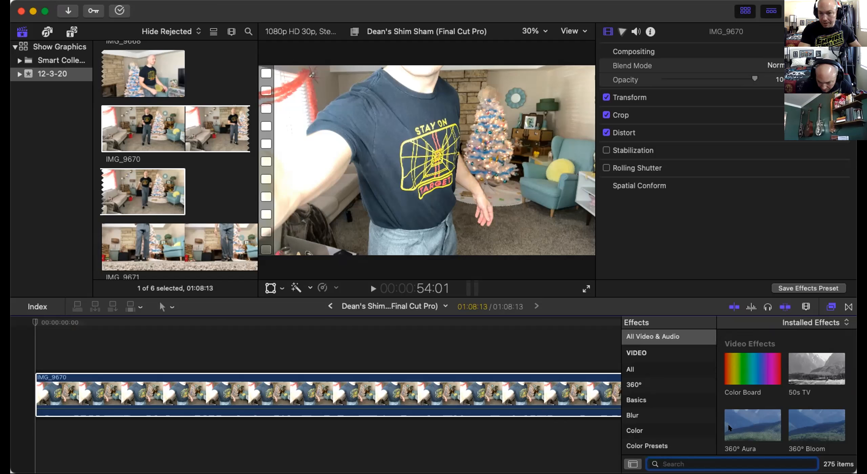
scroll(775, 392, down, 6)
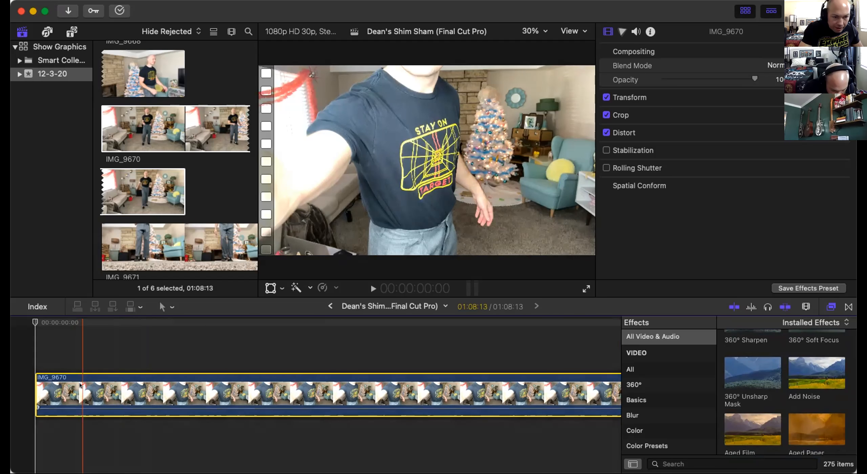
- Detach the audio from the IMG_9670 clip in the timeline and select the detached audio
right_click(87, 393)
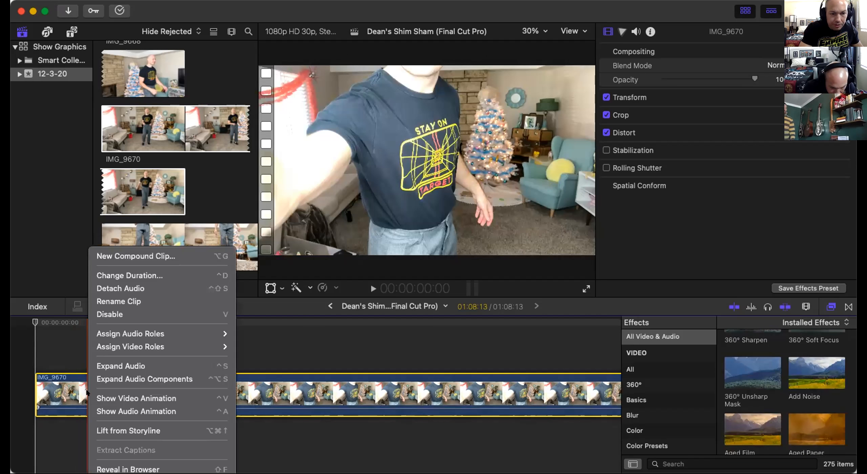
click(118, 302)
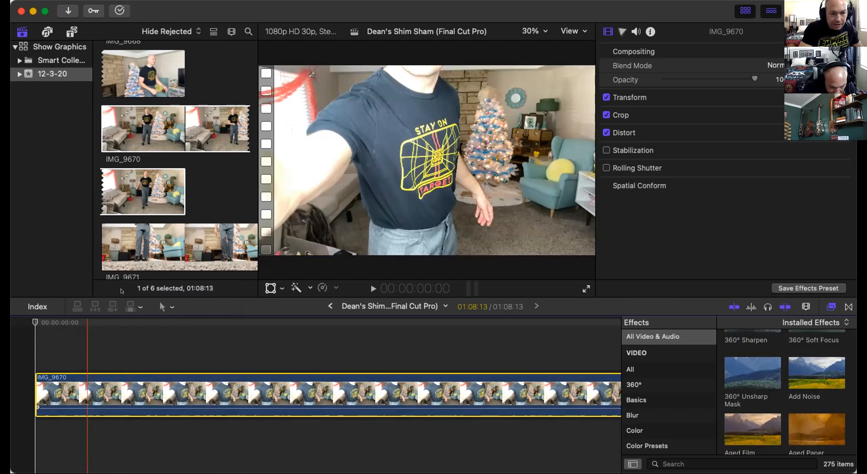
right_click(109, 384)
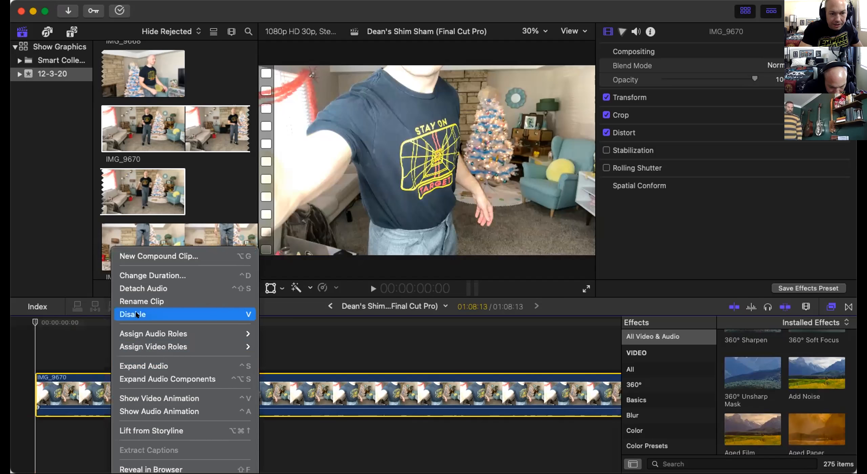
click(145, 288)
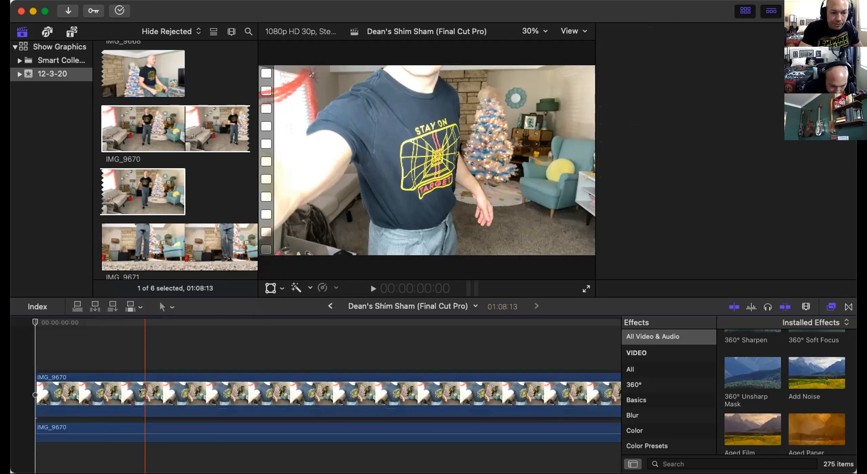
click(159, 428)
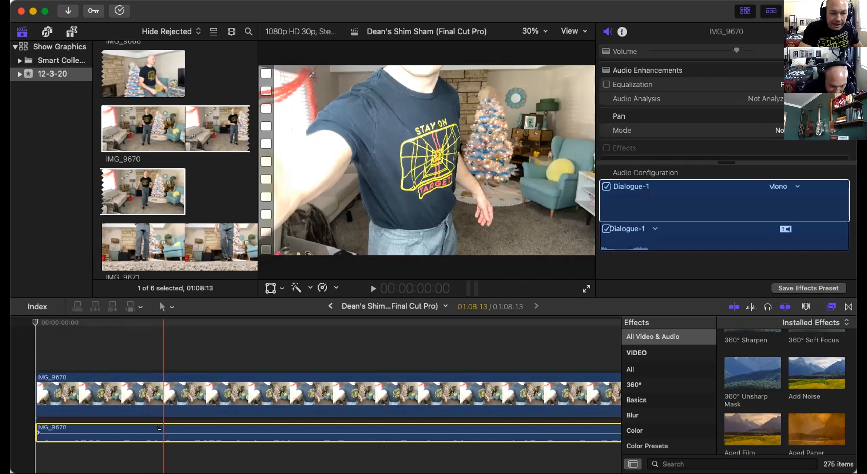
- Raise the detached IMG_9670 audio to 12.0 dB and build a fade-in from two volume keyframes, pulling the earlier one down to the minimum
click(173, 410)
click(168, 427)
mouse_move(153, 431)
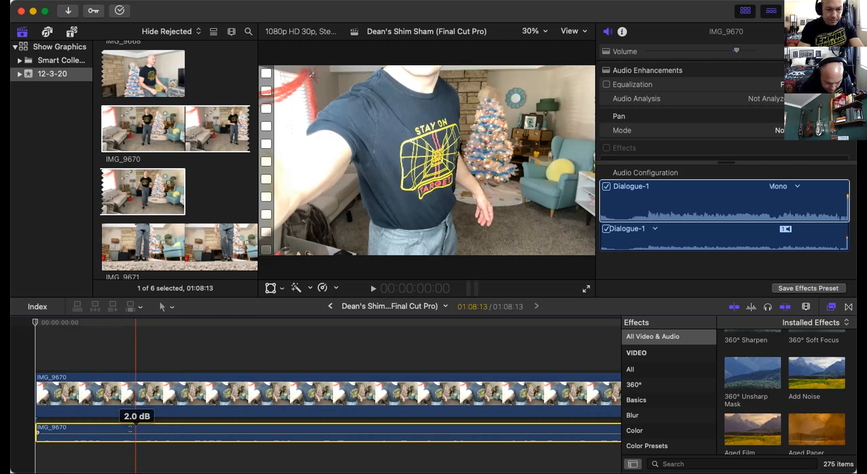
alt+click(148, 434)
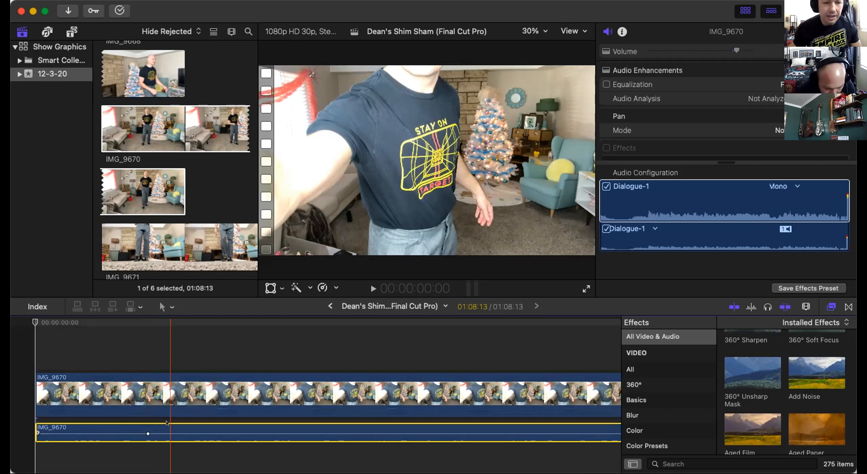
click(141, 432)
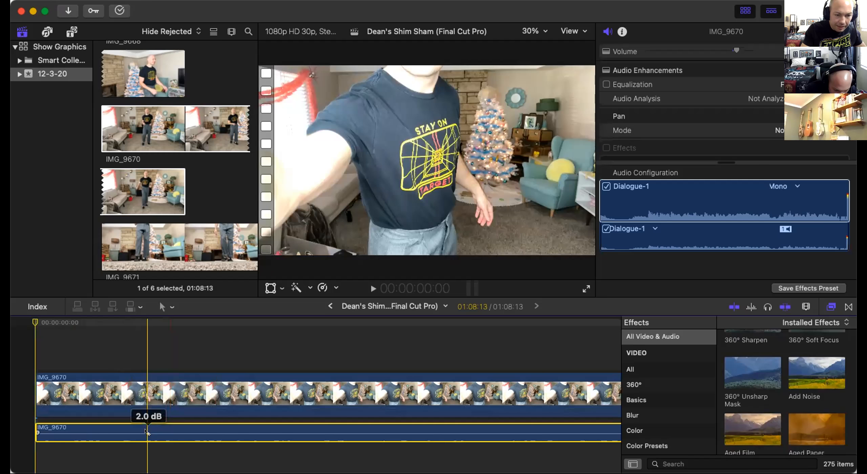
mouse_move(141, 432)
mouse_down()
mouse_move(141, 439)
mouse_move(141, 428)
mouse_up()
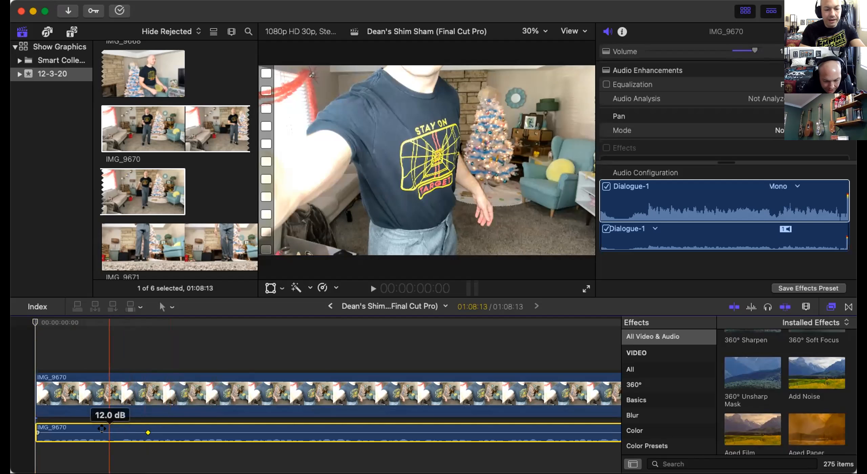
alt+click(101, 432)
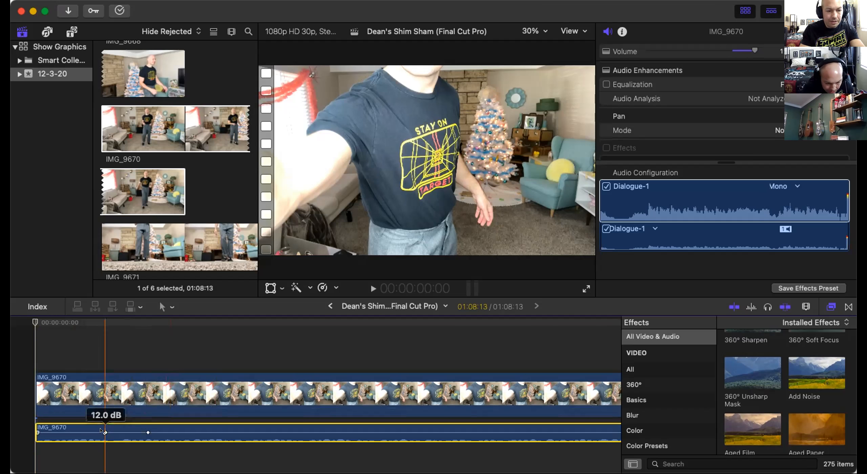
drag(100, 432, 101, 442)
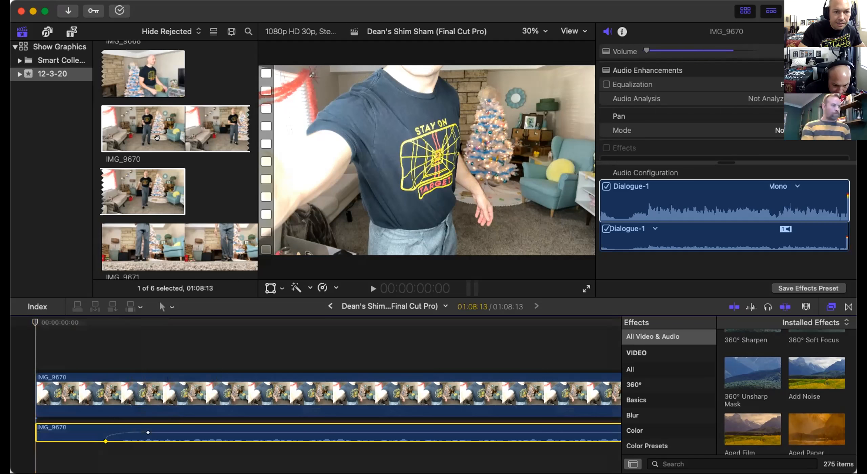
- Select an 08:09 range of the IMG_9668 source clip and connect it above IMG_9670 at the start of the timeline
drag(145, 80, 149, 354)
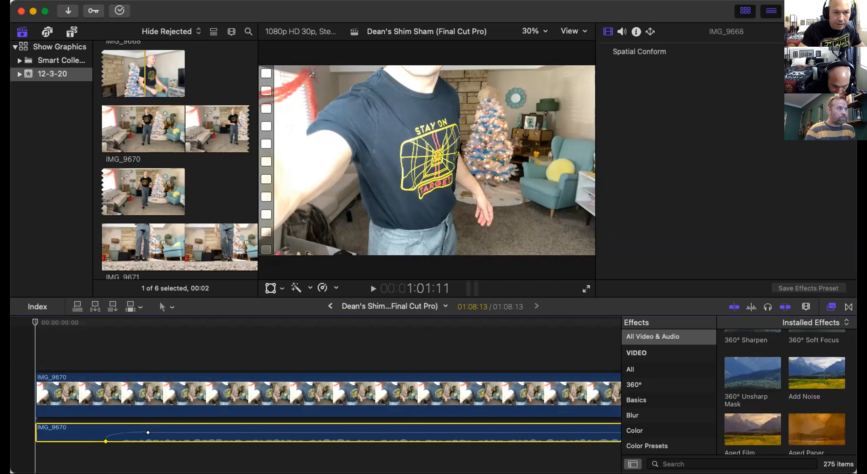
click(137, 81)
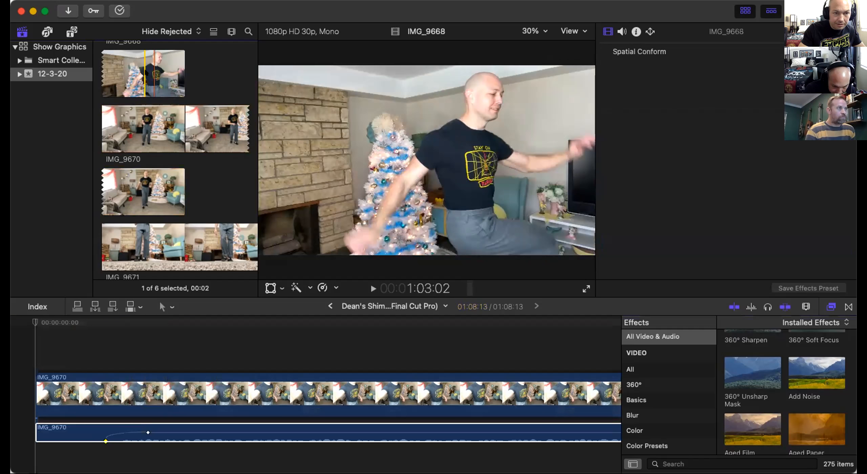
drag(145, 73, 100, 74)
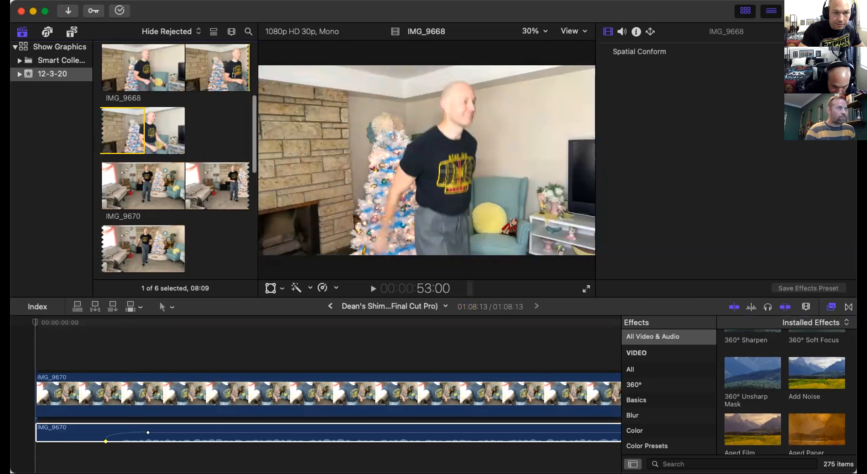
drag(125, 122, 121, 347)
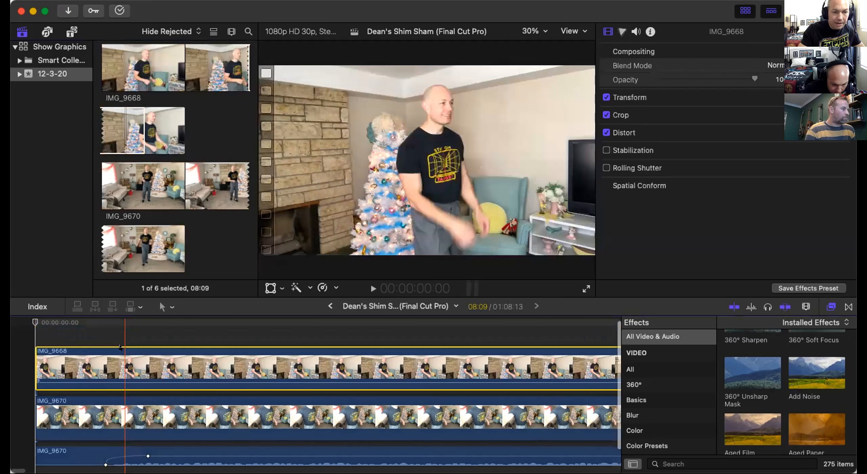
- Place the playhead shortly after the start of the connected IMG_9668 clip and cut it there with the Blade tool
drag(45, 325, 158, 325)
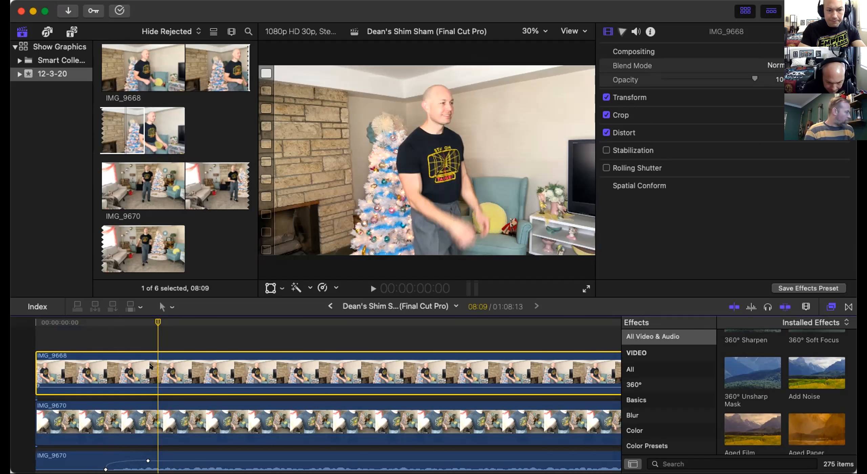
key(b)
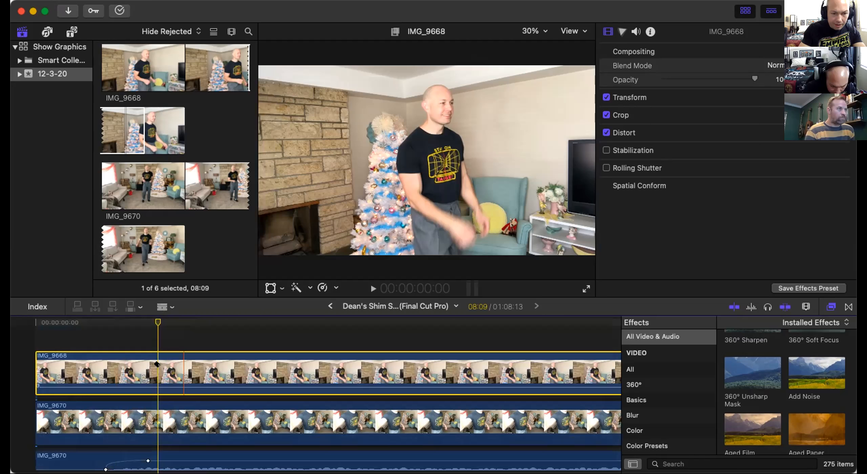
click(157, 371)
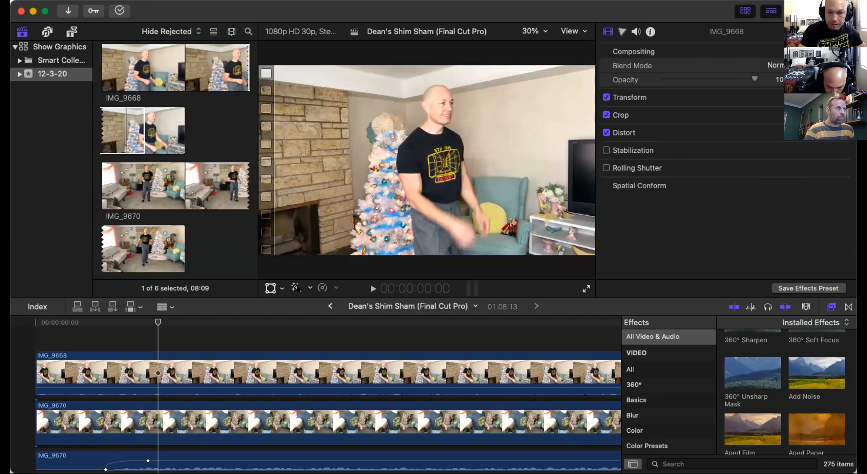
click(308, 288)
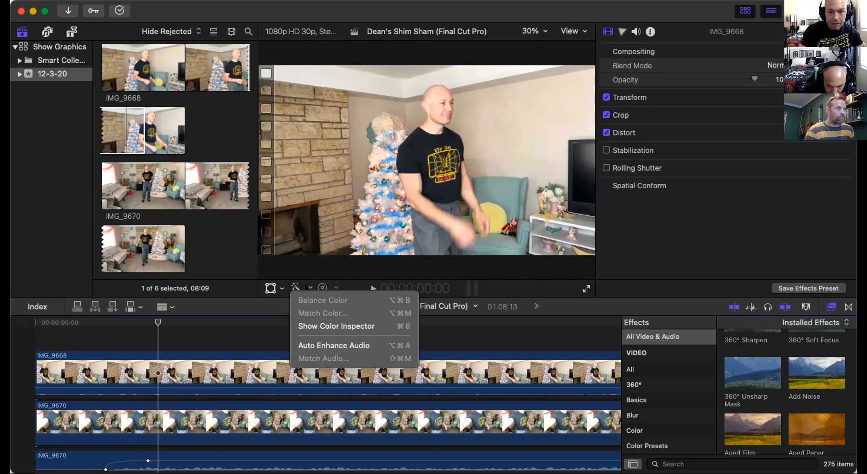
click(306, 288)
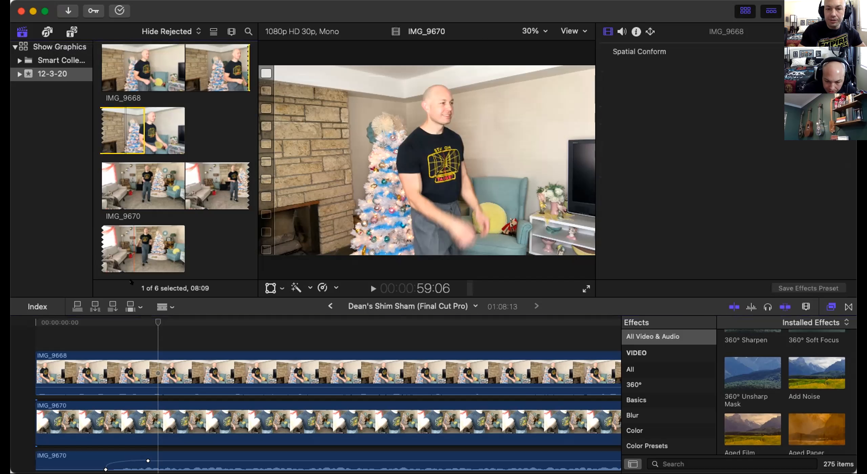
click(158, 372)
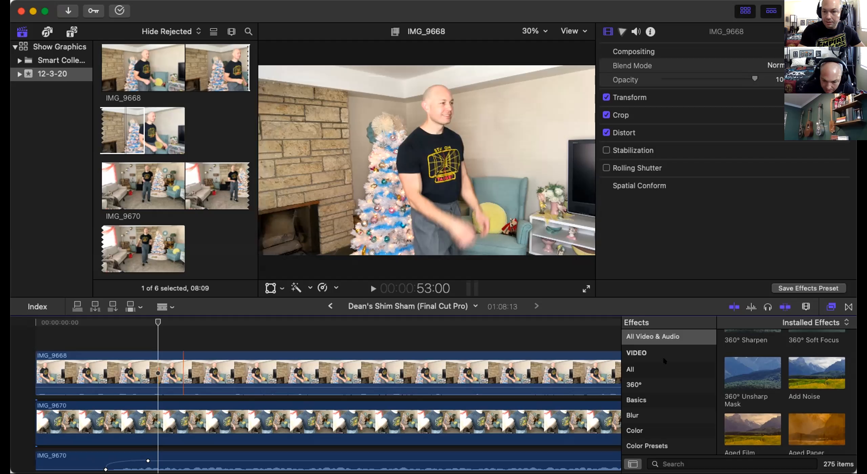
- Hide the Effects Browser and show the Transitions Browser
click(781, 307)
click(780, 307)
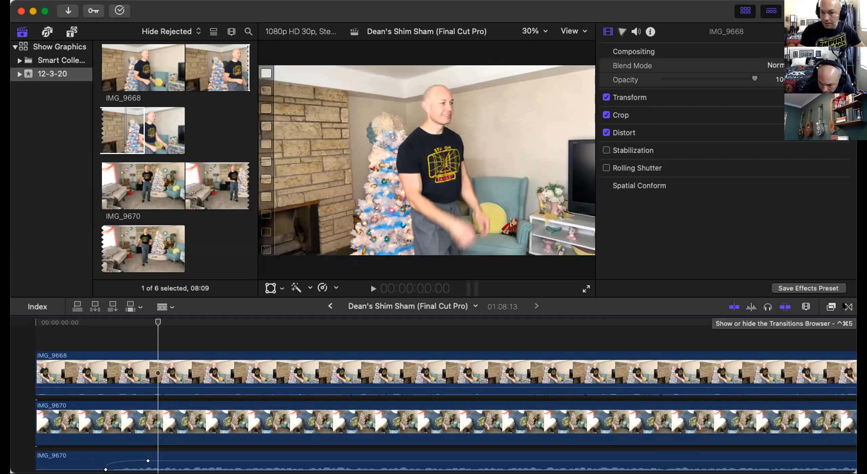
click(847, 307)
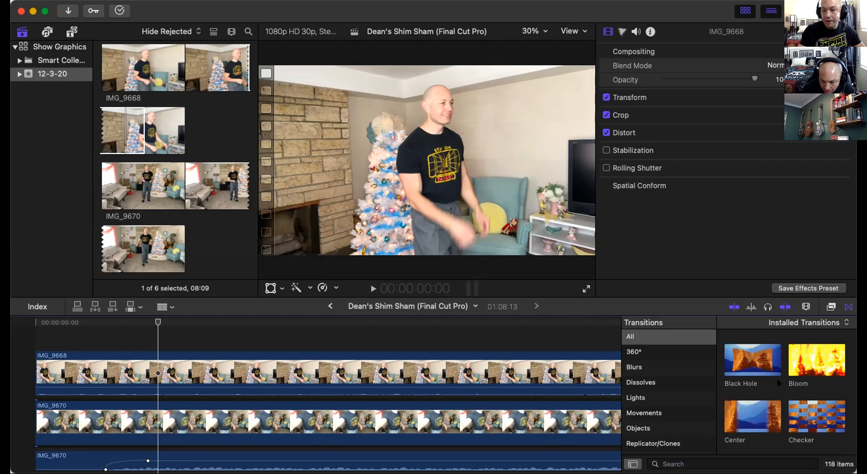
- Find the Fade To Color transition among the installed transitions and apply it to the start of the IMG_9668 clip
scroll(778, 384, down, 3)
scroll(785, 382, down, 5)
scroll(785, 382, down, 4)
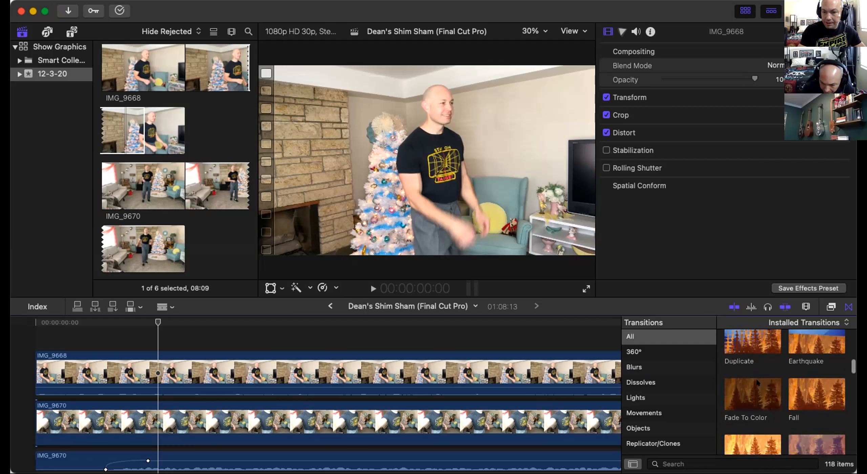
drag(758, 383, 36, 375)
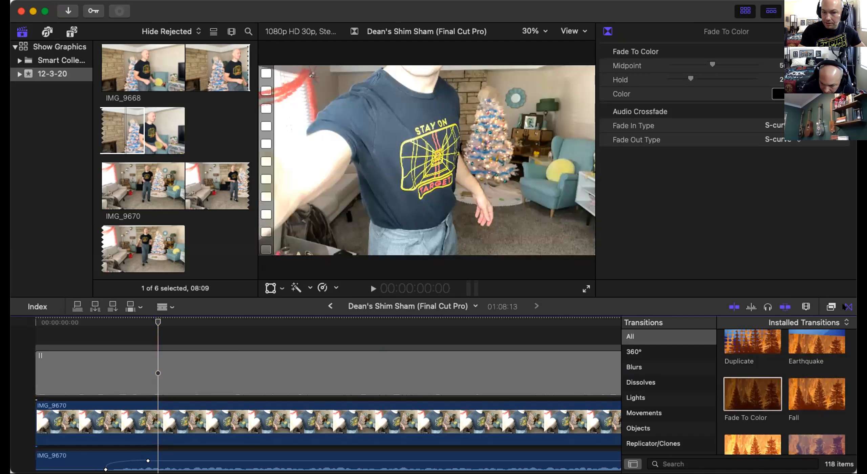
- Undo the Fade To Color transition and the blade cut on the IMG_9668 clip
click(161, 0)
click(161, 0)
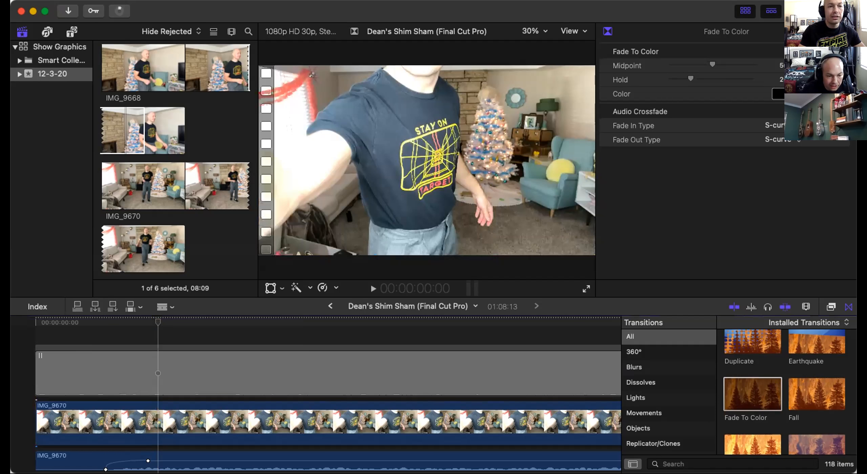
click(109, 0)
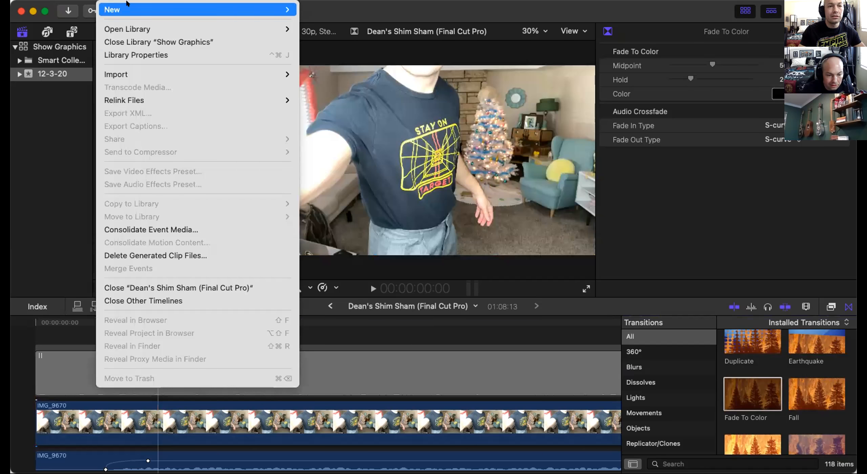
click(137, 9)
click(138, 2)
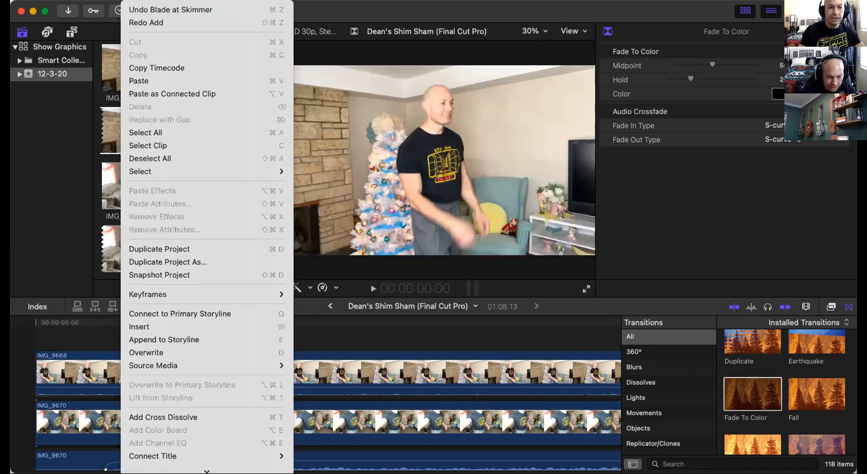
click(138, 9)
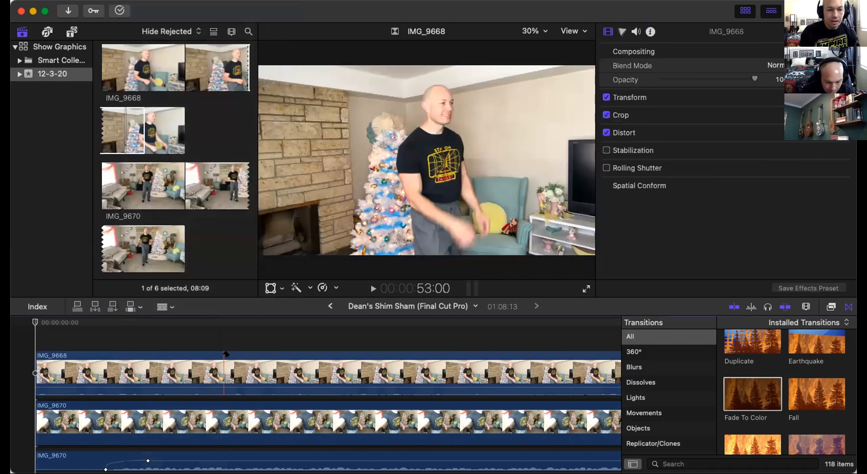
scroll(132, 158, up, 5)
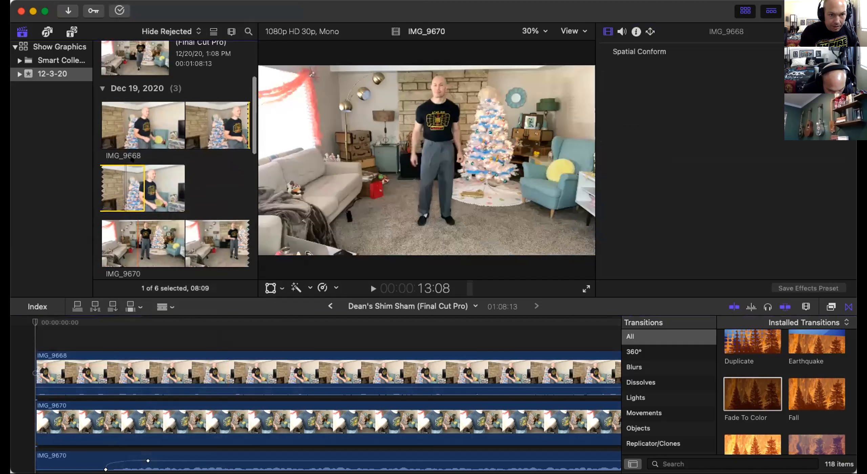
- Mark a range near the beginning of the IMG_9671 browser clip and connect it at the project start above IMG_9668
scroll(133, 160, down, 6)
scroll(131, 160, down, 4)
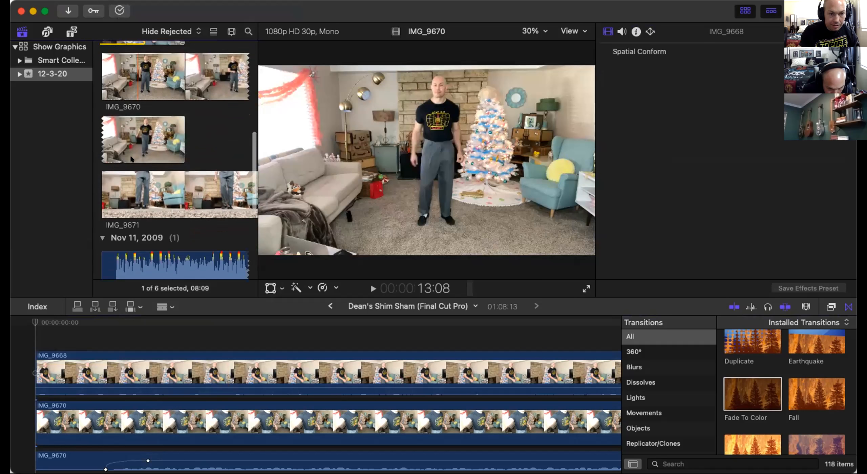
drag(136, 170, 102, 270)
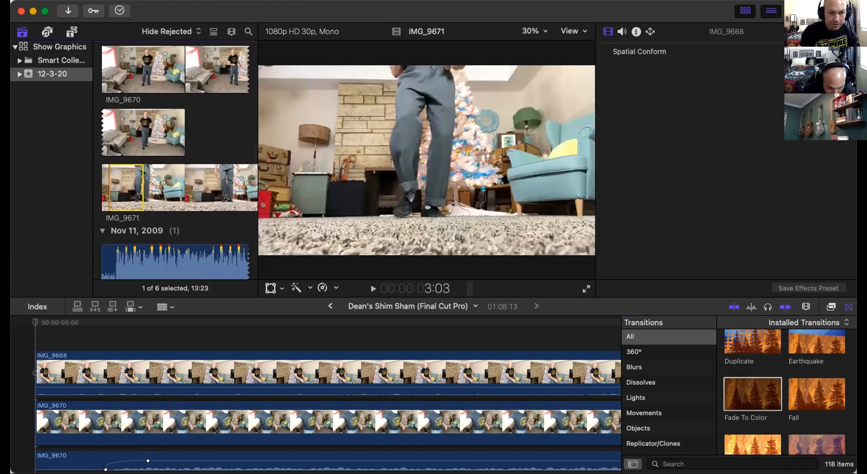
key(q)
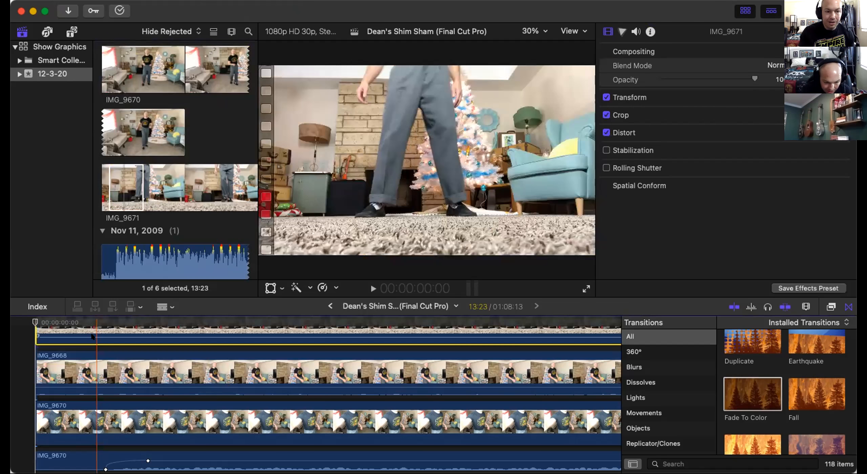
- Select the part of 13 Savoy Blip from about 30 seconds onward and connect it below IMG_9670, aligned to the project start
scroll(92, 336, down, 3)
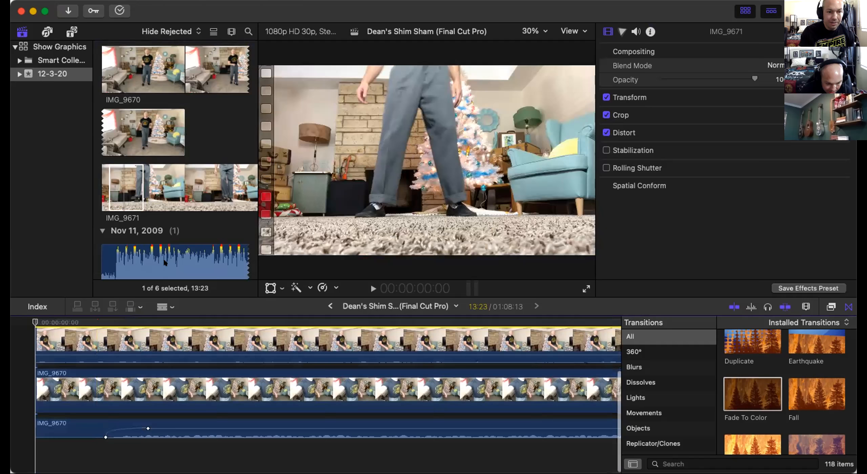
drag(175, 263, 175, 333)
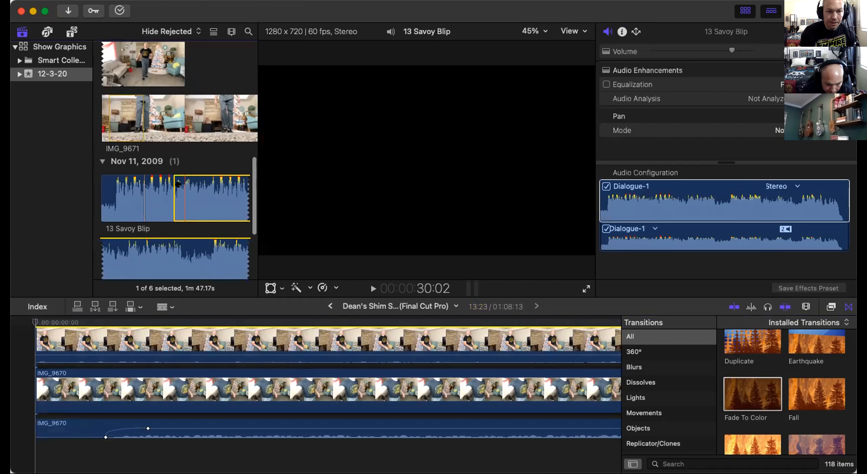
click(168, 364)
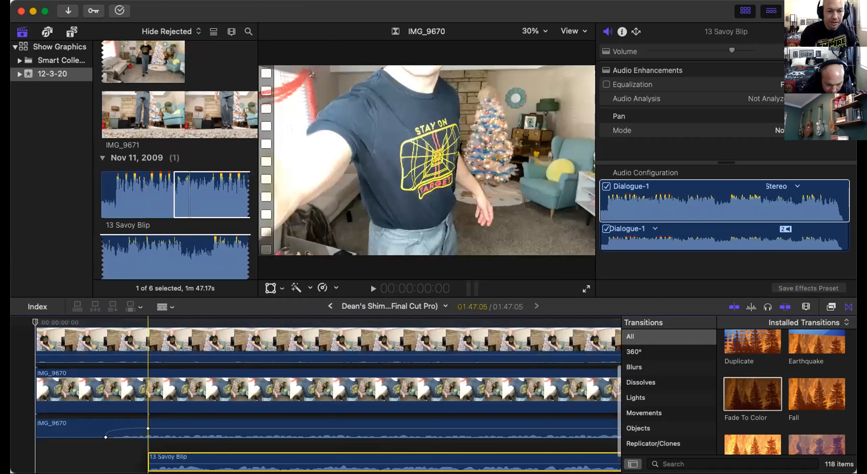
key(q)
drag(34, 454, 33, 446)
scroll(139, 428, up, 5)
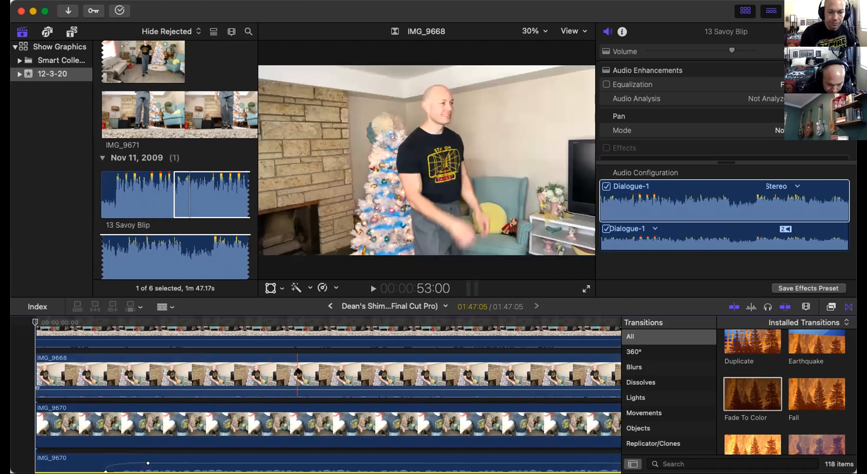
- Switch from the Blade tool back to the Select tool and select the connected IMG_9671 clip
click(300, 372)
scroll(298, 372, up, 6)
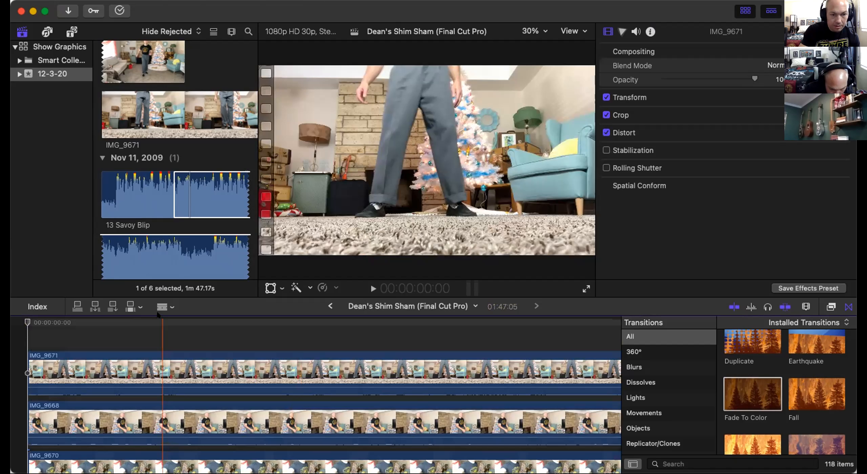
click(165, 307)
click(167, 307)
click(166, 307)
click(175, 323)
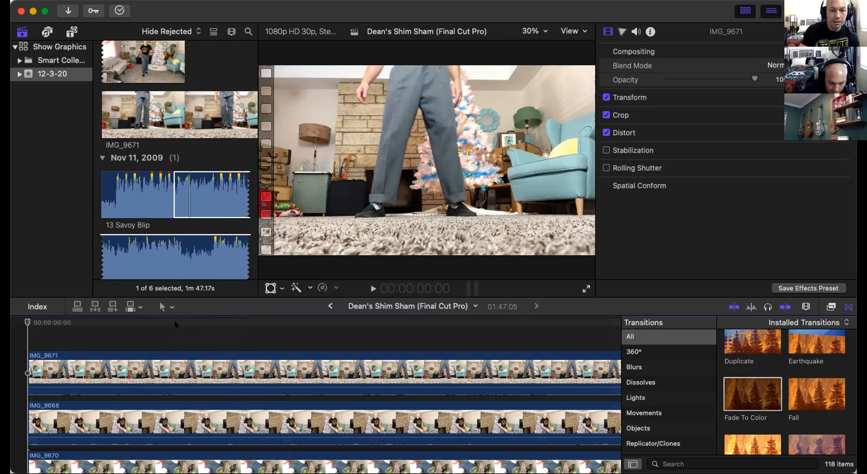
click(290, 405)
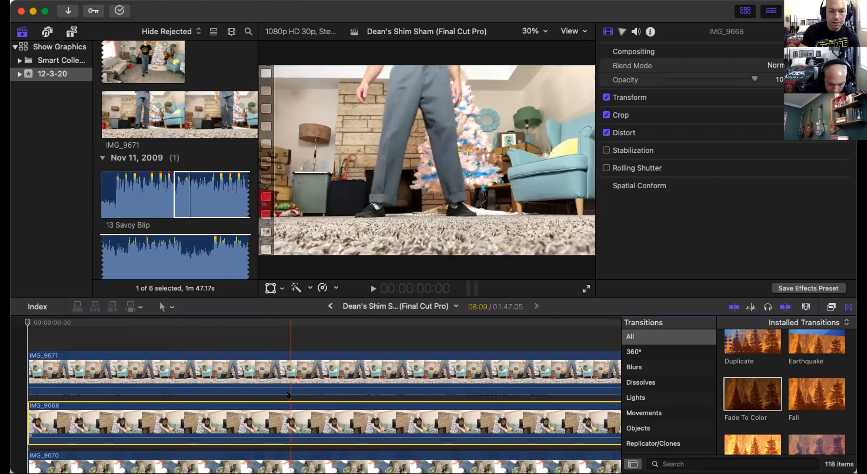
click(288, 393)
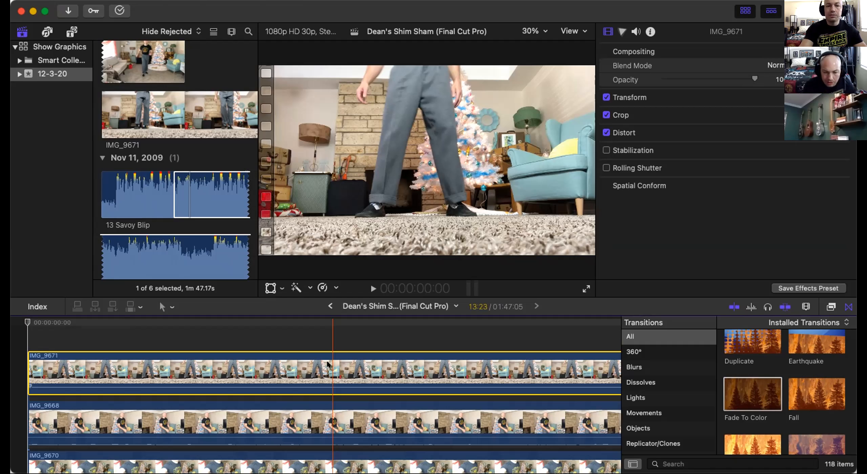
- Show the on-screen Transform controls in the viewer for the selected IMG_9671 clip
click(409, 212)
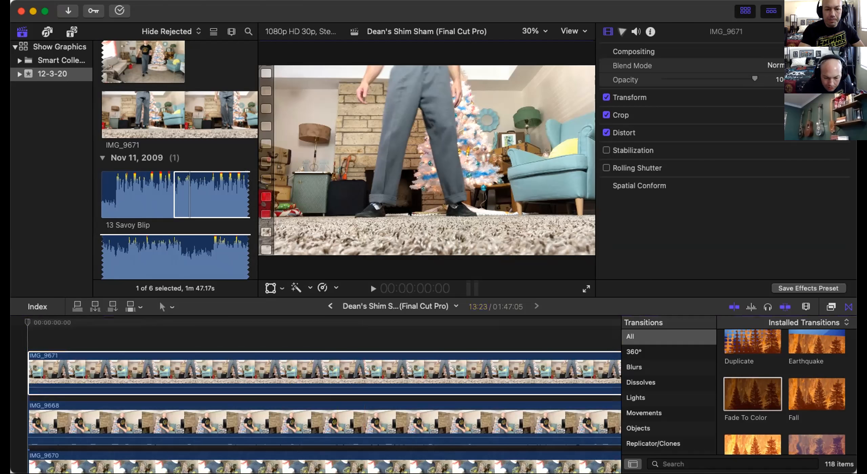
click(159, 307)
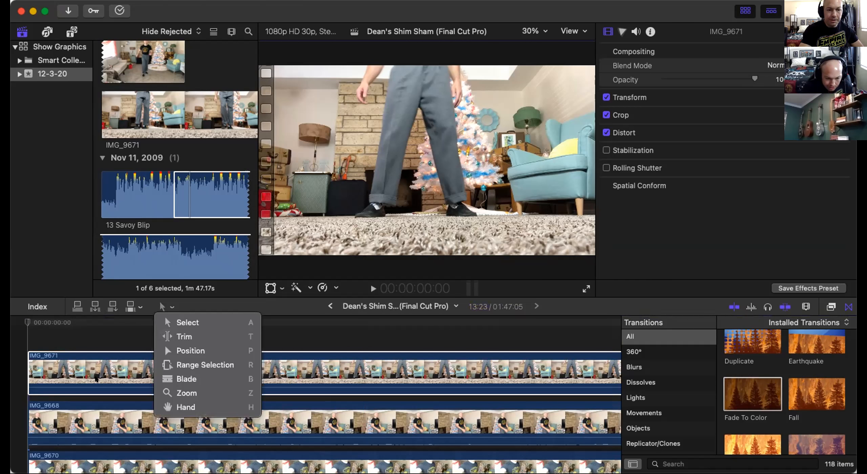
click(92, 374)
click(93, 375)
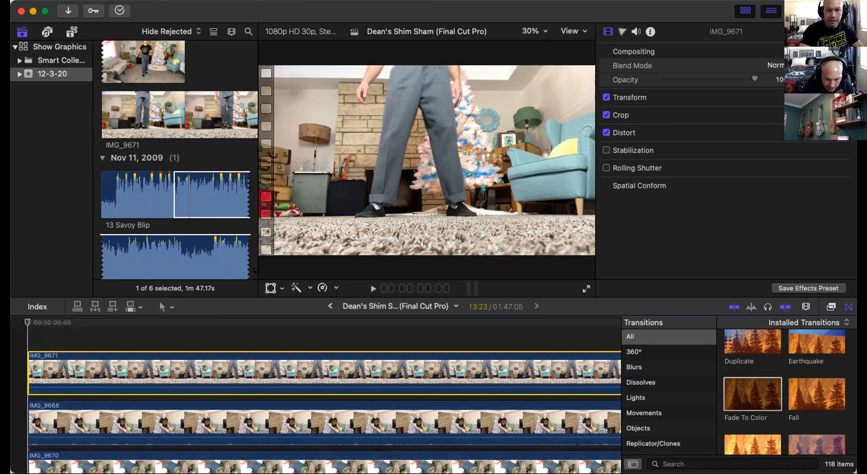
click(346, 207)
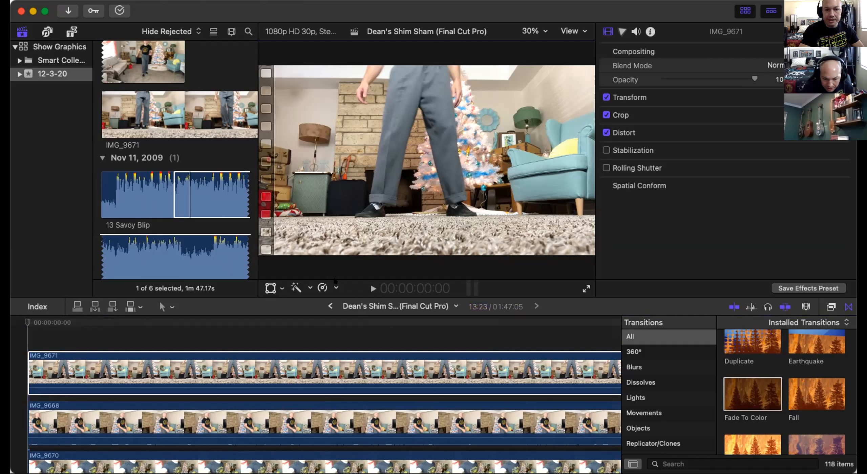
click(281, 288)
click(293, 299)
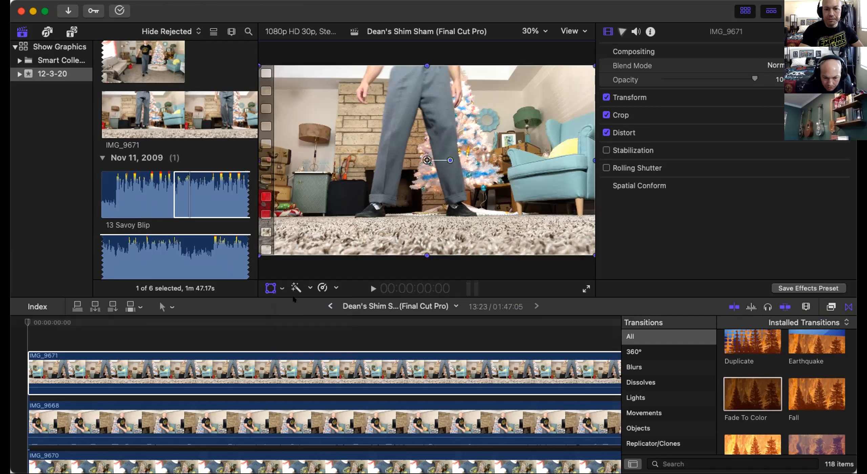
- Enlarge the IMG_9671 picture slightly and rotate it by a small amount with the Transform controls
mouse_move(259, 255)
mouse_down()
mouse_move(251, 267)
mouse_move(254, 249)
mouse_move(261, 252)
mouse_move(159, 303)
mouse_move(252, 259)
mouse_up()
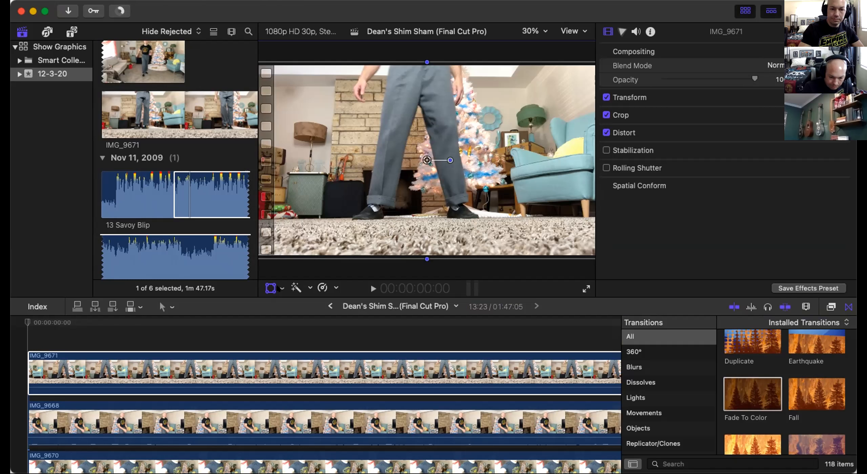
click(281, 289)
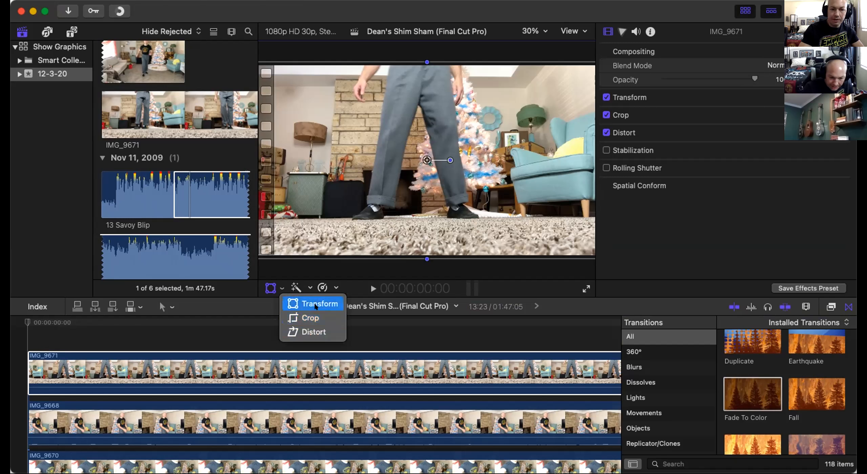
click(315, 305)
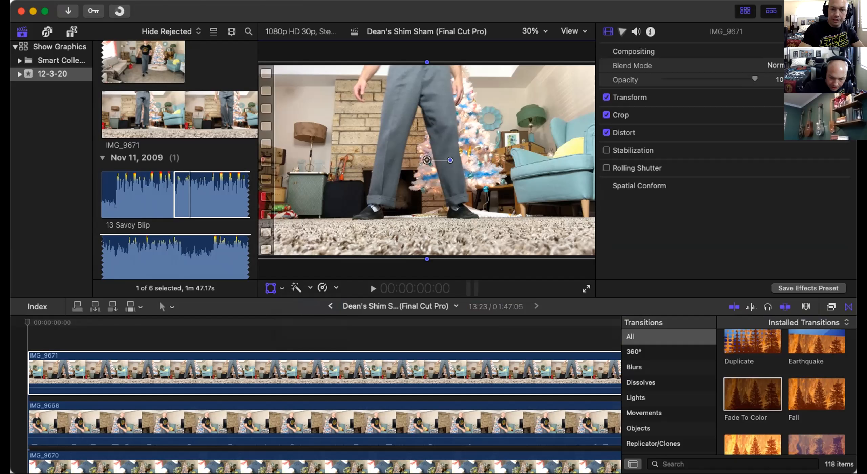
mouse_move(450, 160)
mouse_down()
mouse_move(450, 178)
mouse_move(440, 142)
mouse_move(452, 158)
mouse_up()
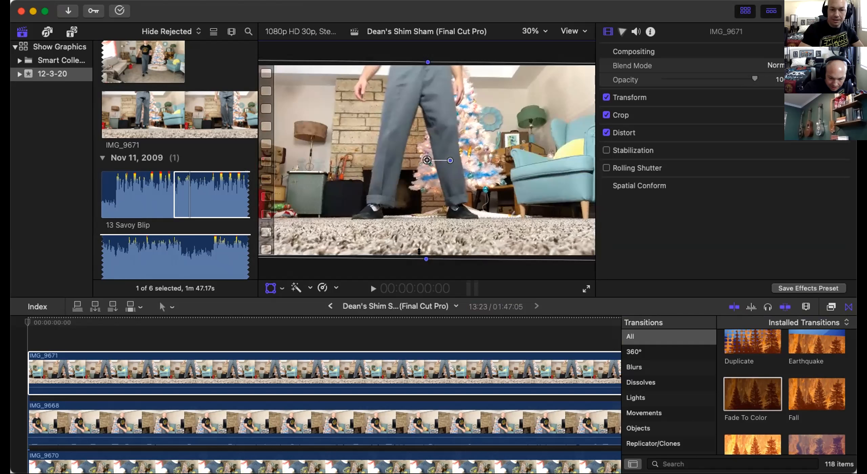
- Try moving the IMG_9671 picture upward to expose the clip beneath, and undo that transform change
drag(420, 252, 424, 225)
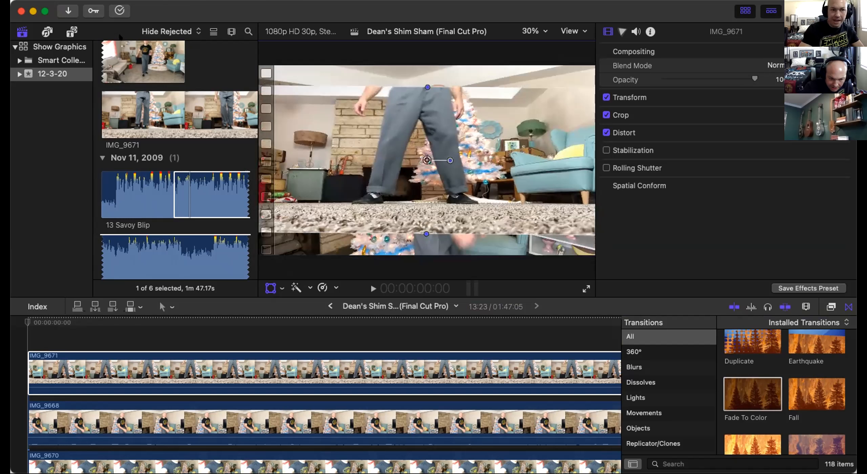
click(111, 0)
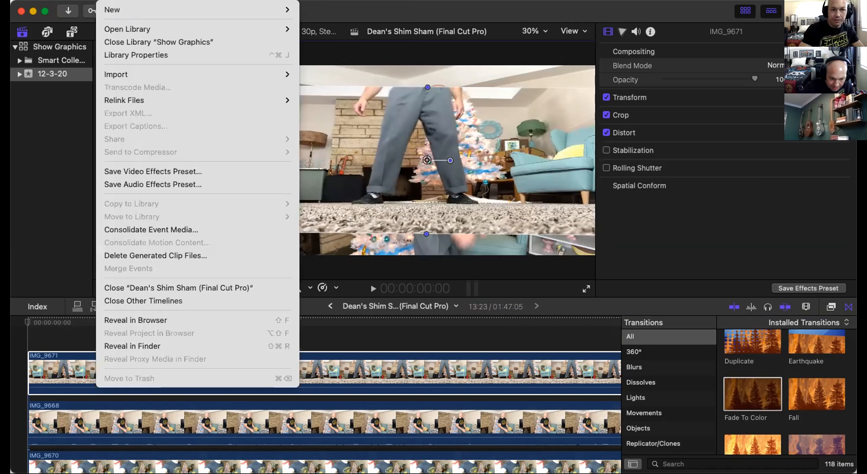
mouse_move(136, 1)
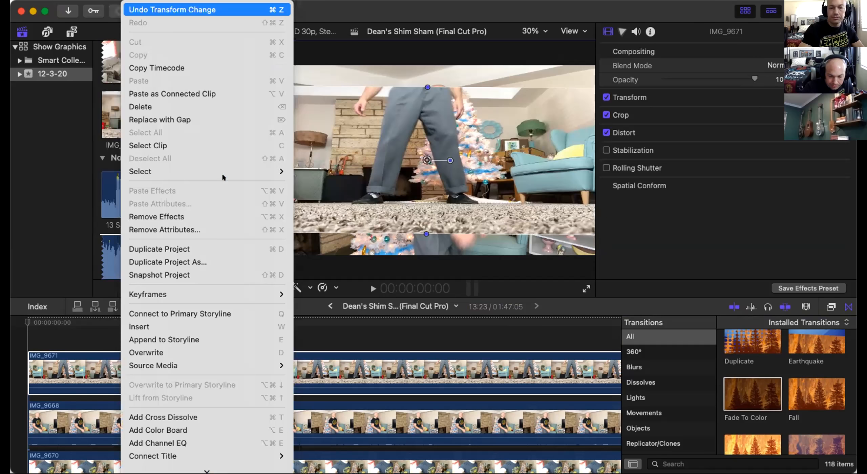
key(super+z)
- Scale IMG_9671 down to slightly over half the frame width and place it in the frame's lower-right corner as a picture-in-picture
drag(291, 162, 419, 224)
drag(394, 231, 390, 192)
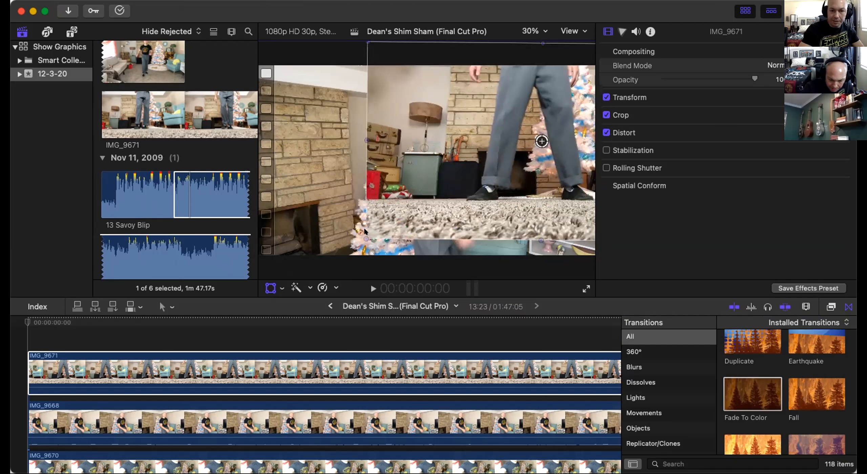
drag(366, 237, 441, 184)
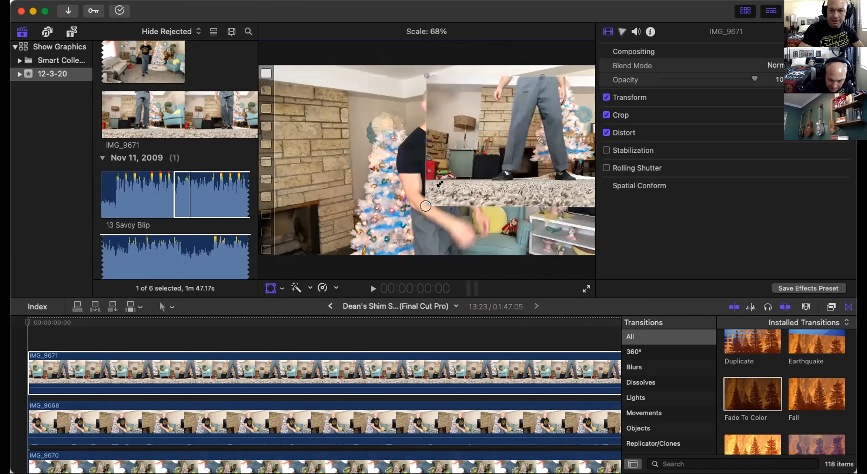
drag(522, 148, 516, 176)
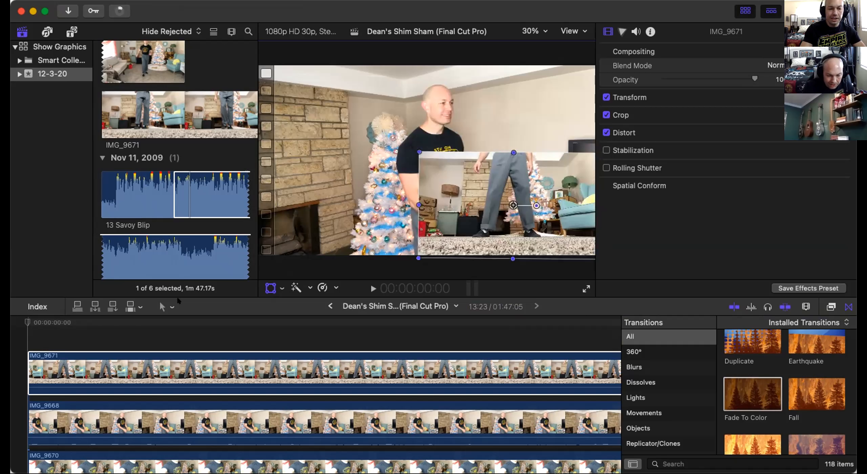
- Leave the on-screen Transform controls and switch the timeline to the Blade tool over the IMG_9671 clip
click(170, 307)
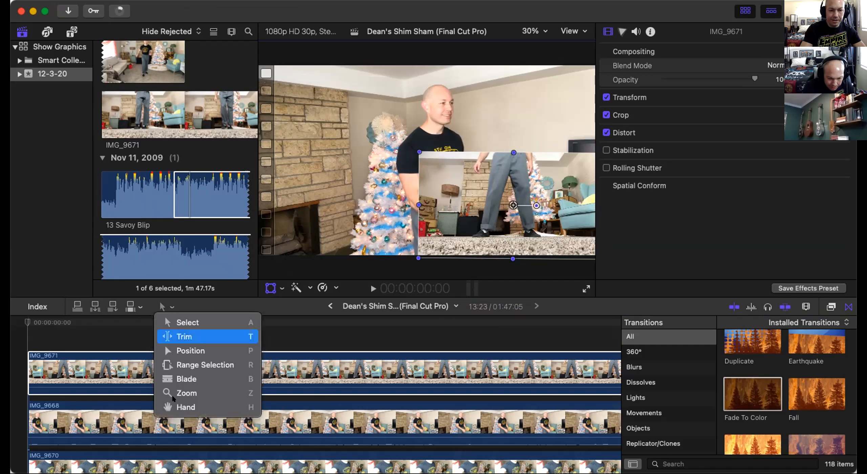
click(185, 325)
click(166, 308)
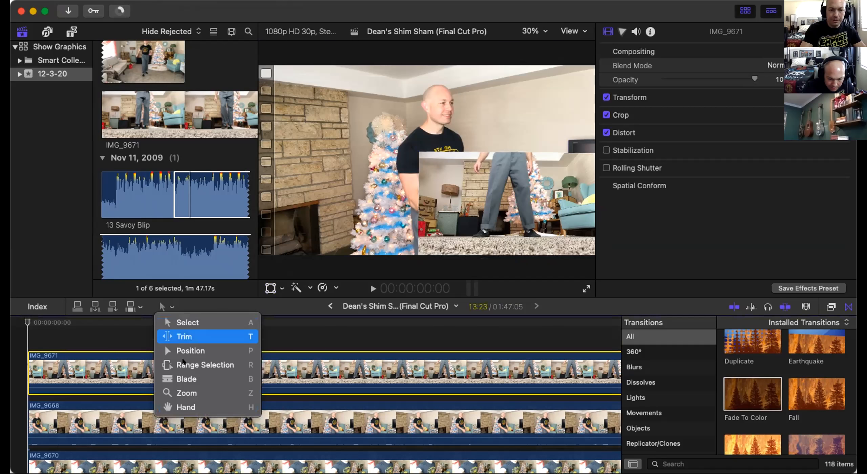
click(183, 380)
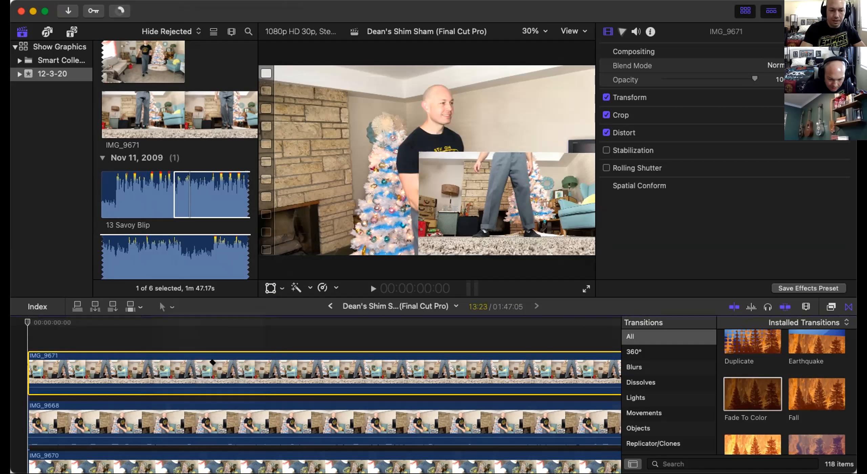
click(211, 362)
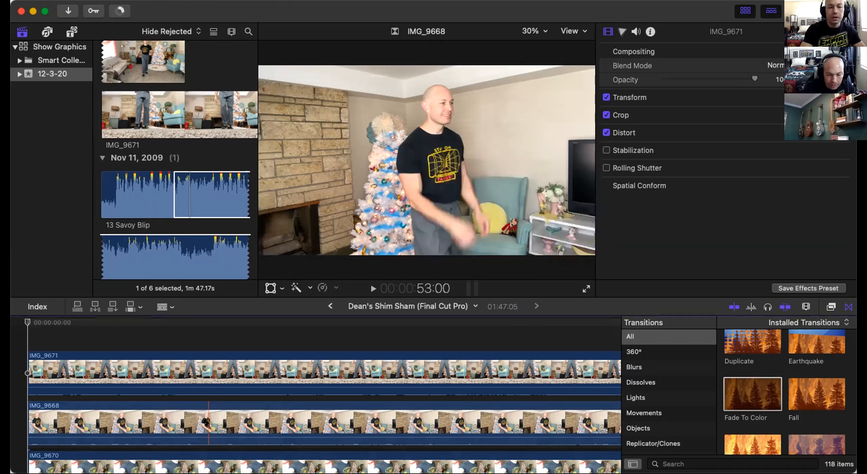
- Return to the Select tool and select the connected IMG_9671 clip near its start
scroll(206, 421, down, 3)
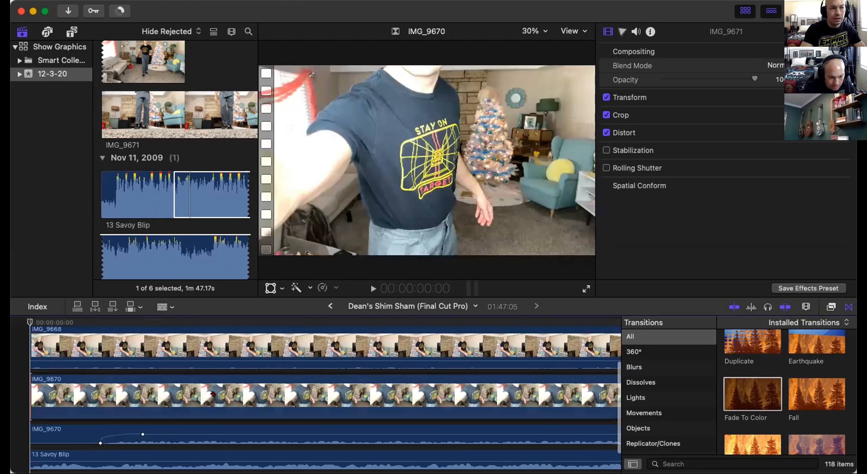
scroll(223, 375, up, 2)
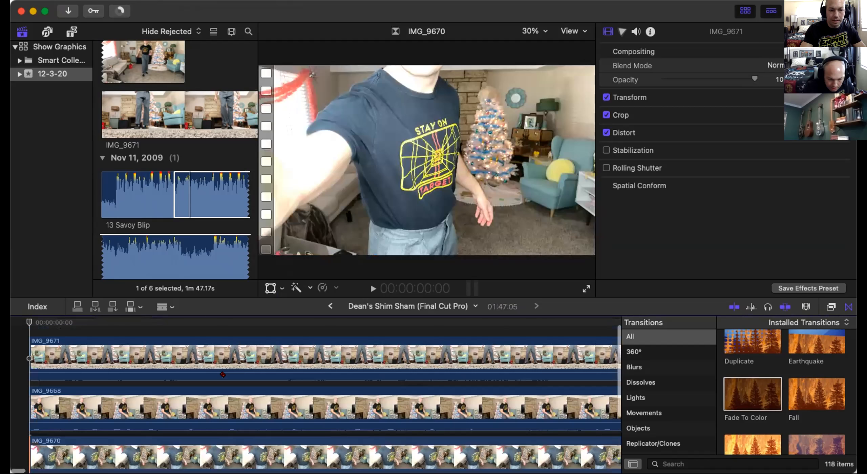
scroll(222, 374, up, 1)
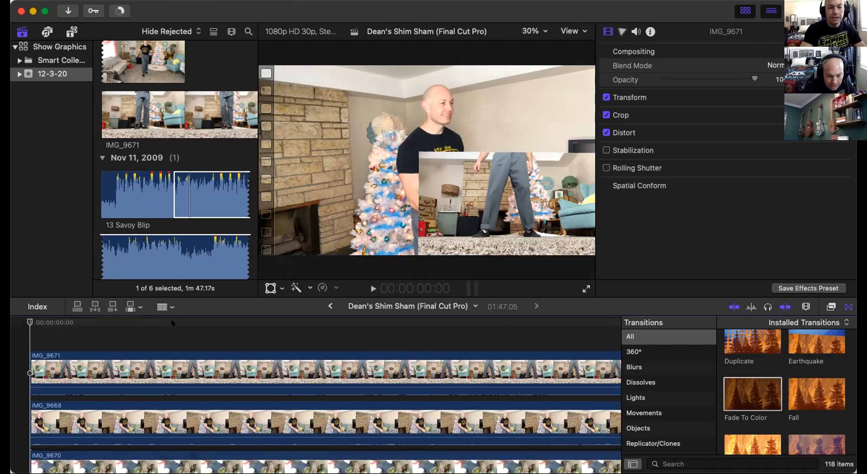
click(165, 307)
click(171, 321)
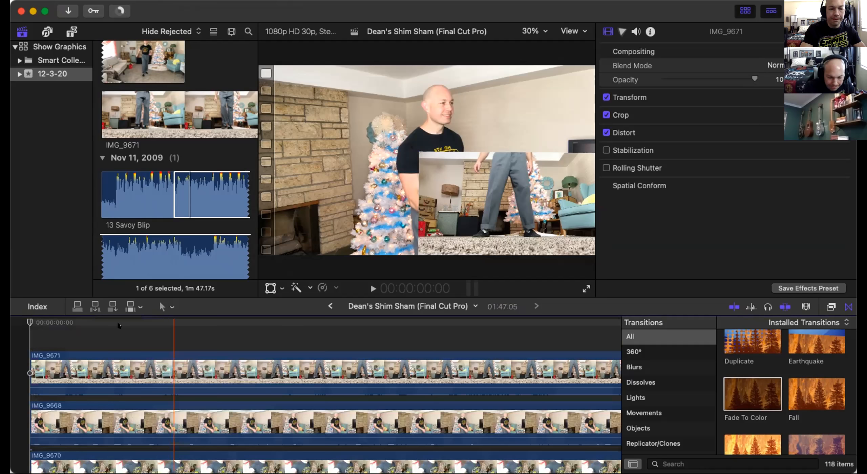
click(46, 363)
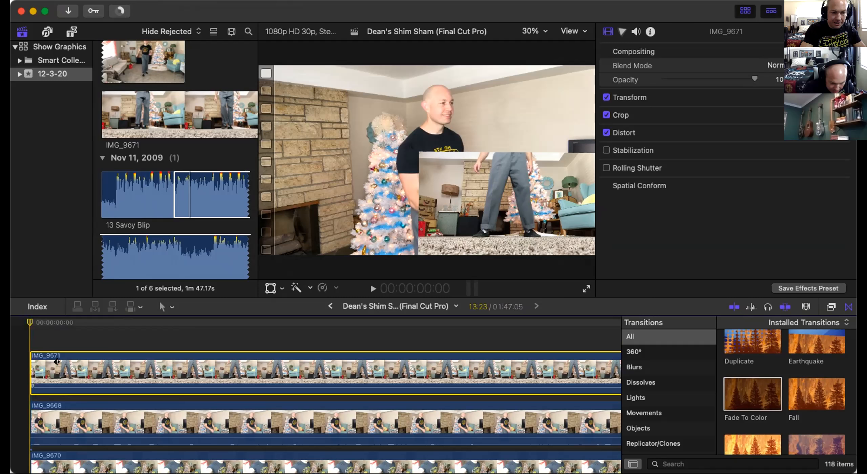
- Select the starting edit point of the connected IMG_9671 clip and move the playhead a short way into the timeline
click(27, 363)
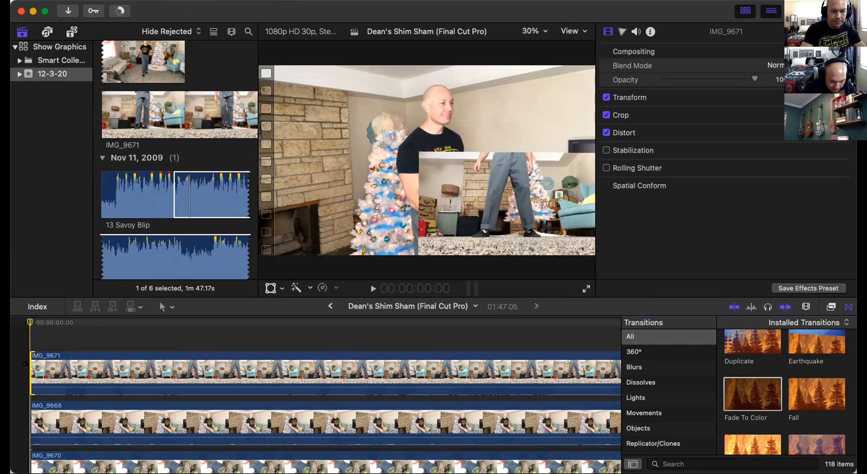
click(26, 364)
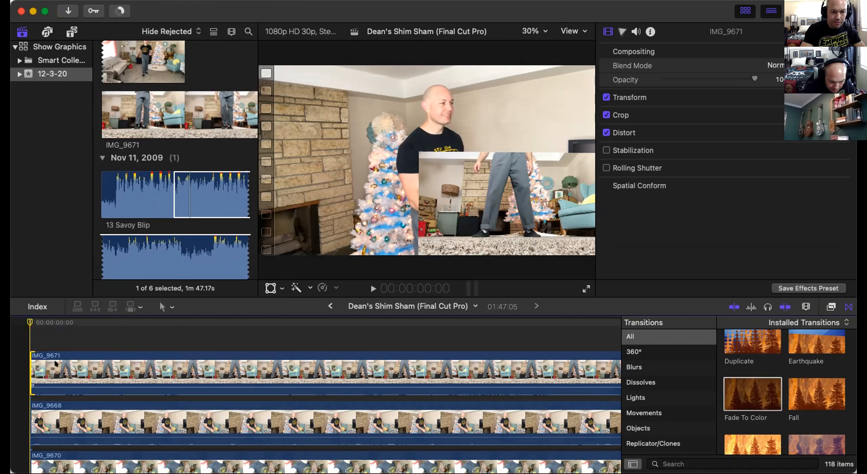
drag(27, 374, 136, 320)
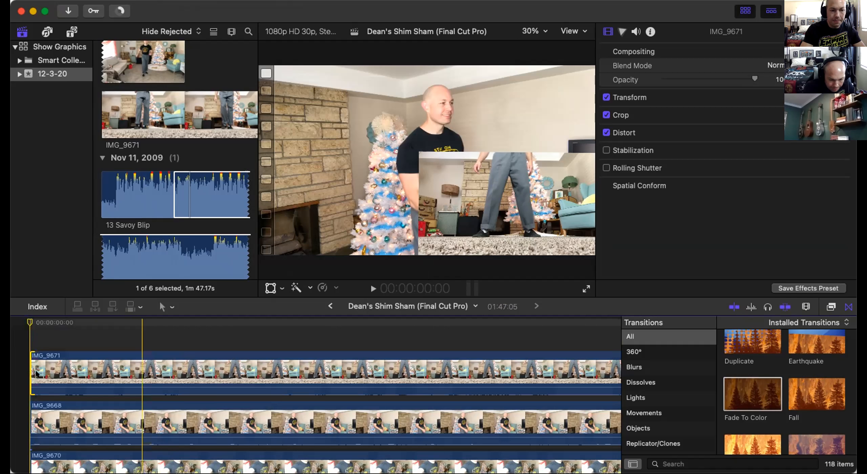
drag(28, 367, 72, 372)
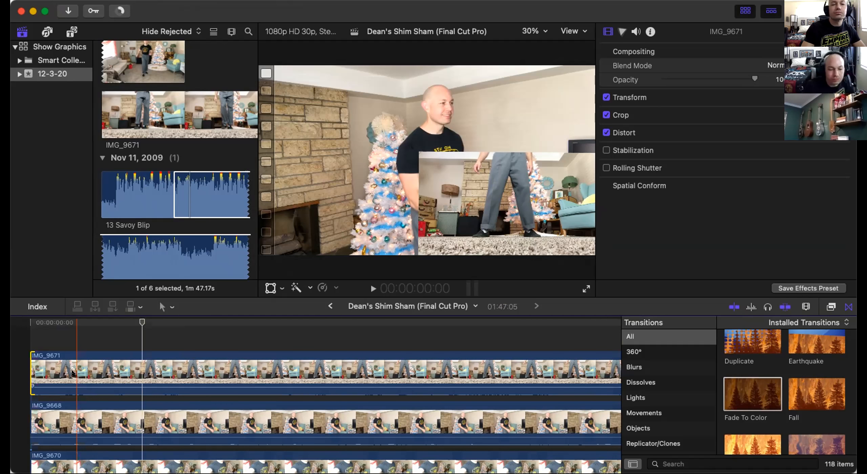
click(188, 320)
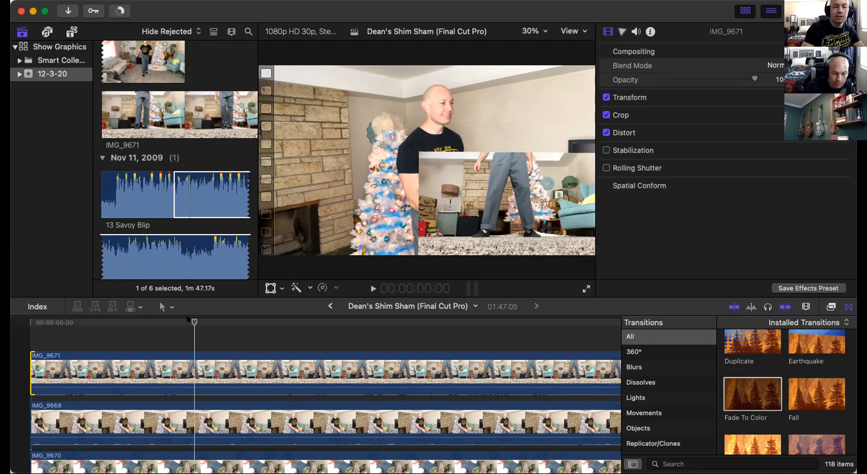
scroll(189, 321, down, 5)
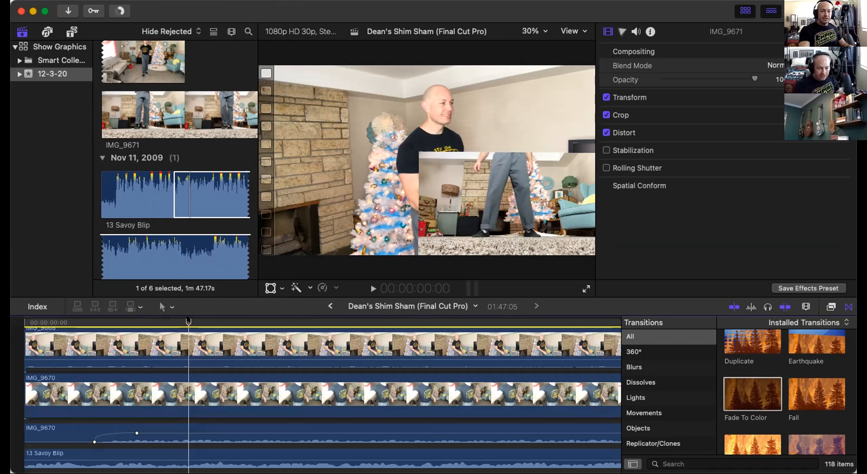
scroll(188, 320, up, 5)
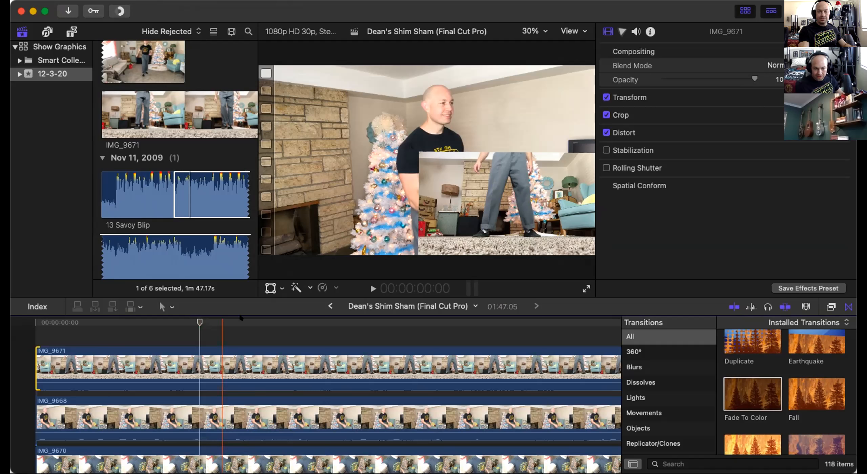
scroll(241, 317, down, 3)
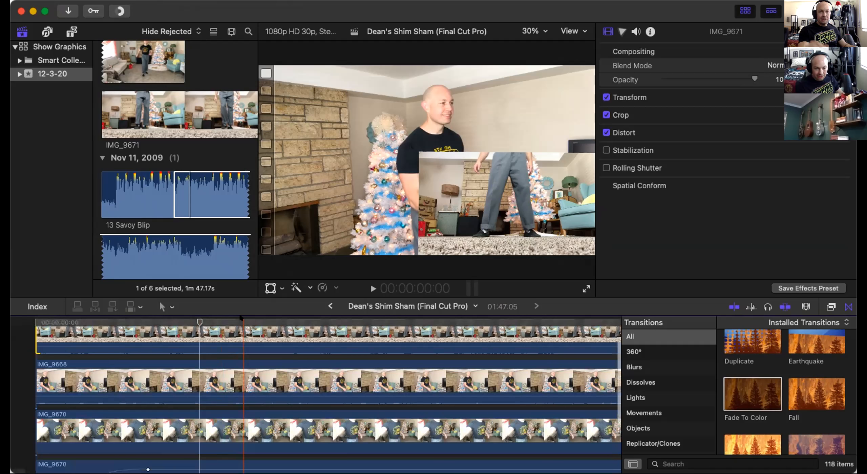